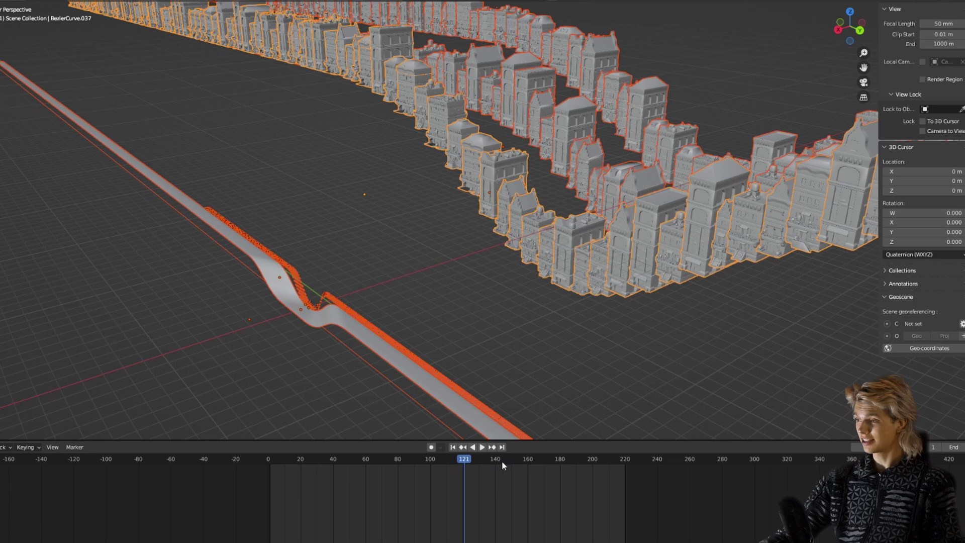
- Play back the street scene's animation starting from frame 140
{"action": "left_click", "coordinate": [495, 459]}
{"action": "key", "text": "space"}
{"action": "key", "text": "space"}
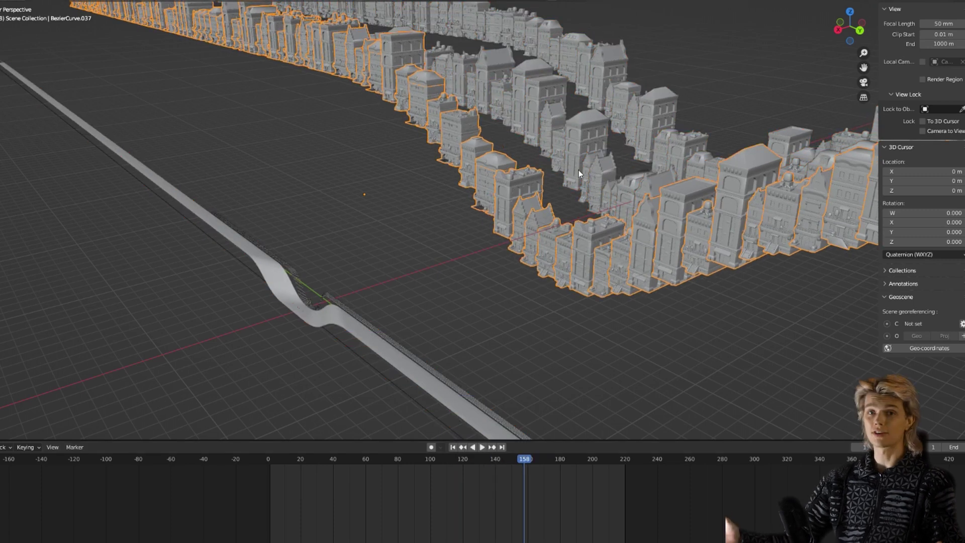
{"action": "left_click", "coordinate": [395, 370]}
{"action": "left_click", "coordinate": [398, 347]}
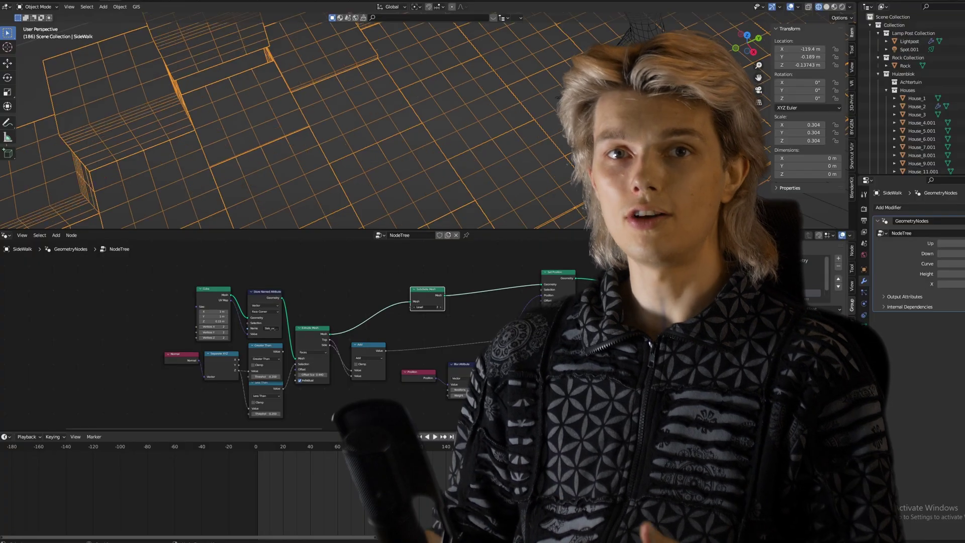
- Set the level of the sidewalk's Subdivide Mesh node to 3
{"action": "left_click_drag", "start_coordinate": [413, 307], "coordinate": [440, 307]}
{"action": "left_click", "coordinate": [413, 307]}
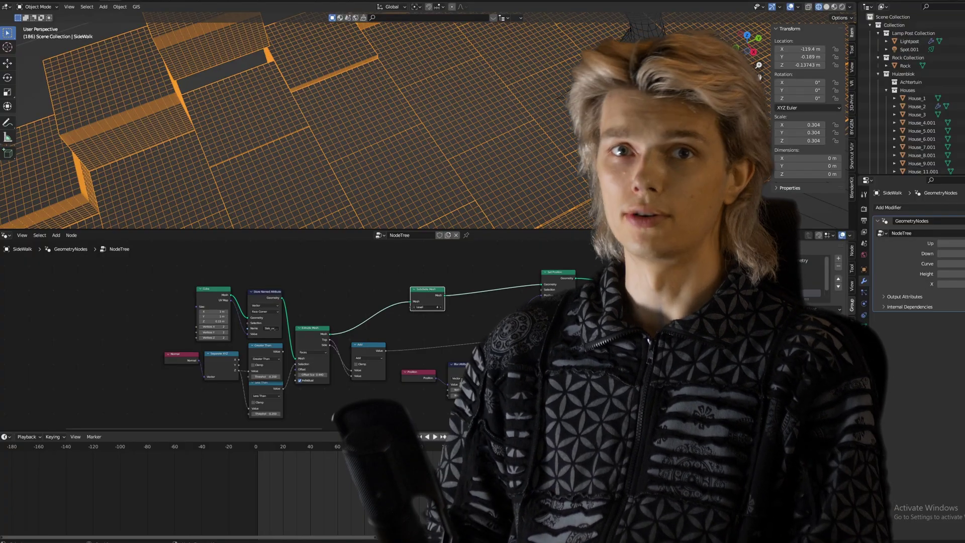
{"action": "left_click", "coordinate": [413, 307]}
{"action": "left_click_drag", "start_coordinate": [456, 396], "coordinate": [479, 395]}
{"action": "scroll", "coordinate": [457, 417], "scroll_direction": "up", "scroll_amount": 3}
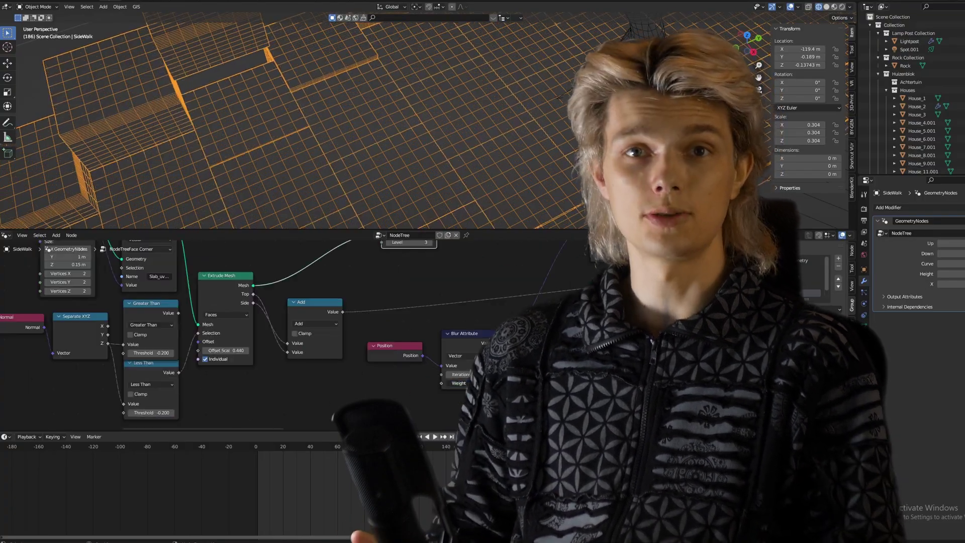
{"action": "middle_click_drag", "start_coordinate": [446, 327], "coordinate": [459, 380]}
{"action": "left_click_drag", "start_coordinate": [415, 278], "coordinate": [213, 309], "text": "alt"}
{"action": "left_click", "coordinate": [315, 412]}
{"action": "middle_click_drag", "start_coordinate": [287, 333], "coordinate": [264, 303]}
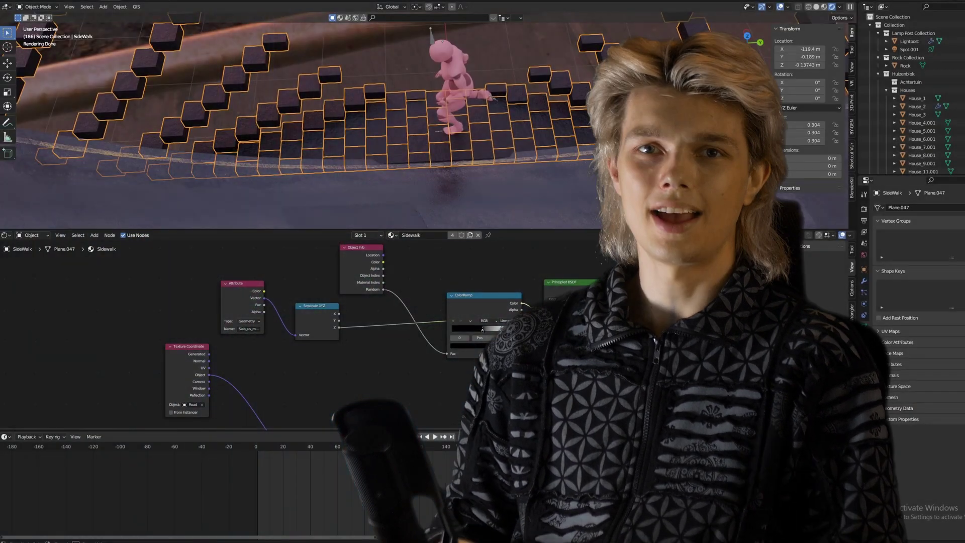
- Connect the sidewalk material's ColorRamp colour to the Principled BSDF and view the slabs through the camera without overlays
{"action": "left_click_drag", "start_coordinate": [522, 303], "coordinate": [545, 313]}
{"action": "scroll", "coordinate": [442, 256], "scroll_direction": "up", "scroll_amount": 7}
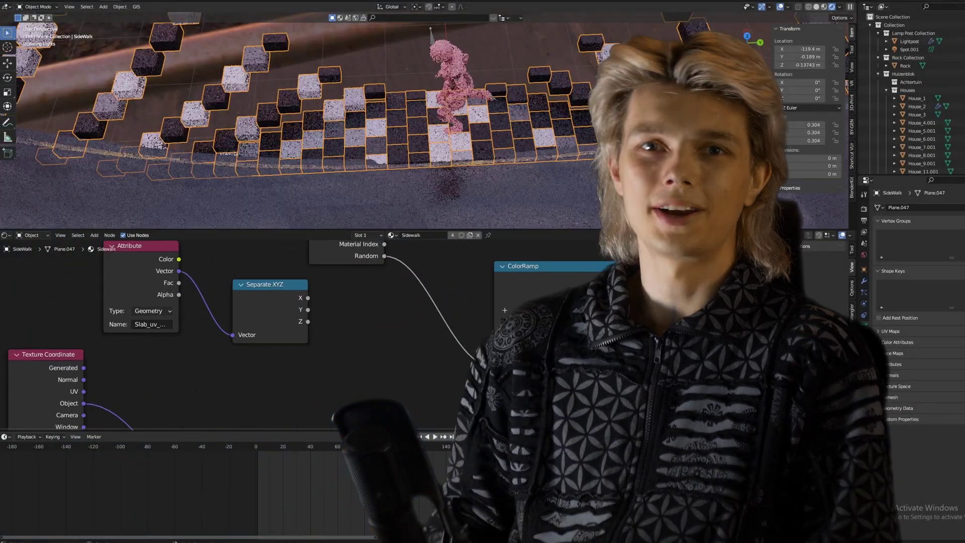
{"action": "key", "text": "KP_0"}
{"action": "left_click", "coordinate": [779, 8]}
- Switch to the geometry node editor and examine the sidewalk's Multiply, Subtract and Combine XYZ nodes
{"action": "middle_click_drag", "start_coordinate": [440, 291], "coordinate": [202, 310]}
{"action": "scroll", "coordinate": [267, 301], "scroll_direction": "up", "scroll_amount": 3}
{"action": "left_click", "coordinate": [6, 235]}
{"action": "left_click", "coordinate": [34, 303]}
{"action": "left_click_drag", "start_coordinate": [333, 304], "coordinate": [343, 312]}
{"action": "middle_click_drag", "start_coordinate": [543, 242], "coordinate": [297, 354]}
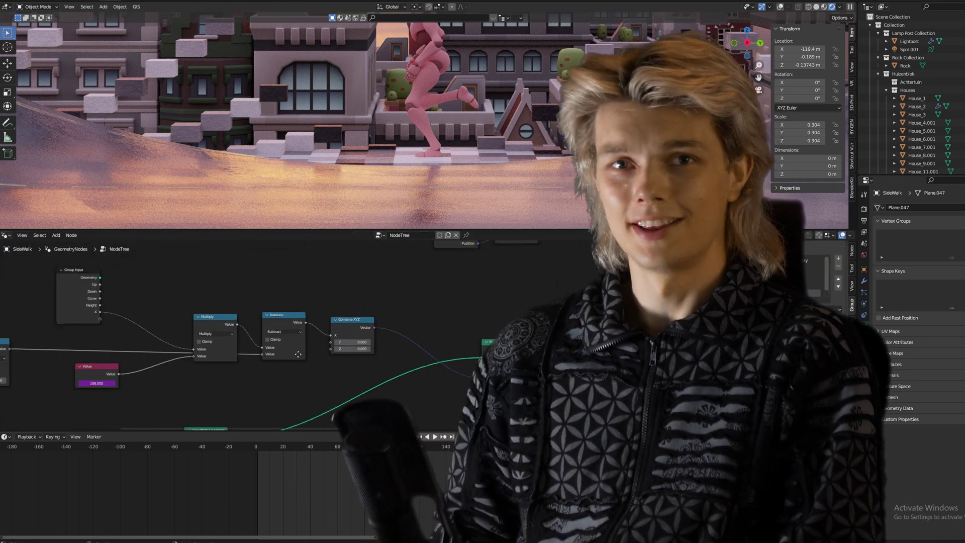
{"action": "middle_click_drag", "start_coordinate": [724, 297], "coordinate": [481, 318]}
{"action": "scroll", "coordinate": [480, 318], "scroll_direction": "down", "scroll_amount": 6}
{"action": "left_click", "coordinate": [780, 8]}
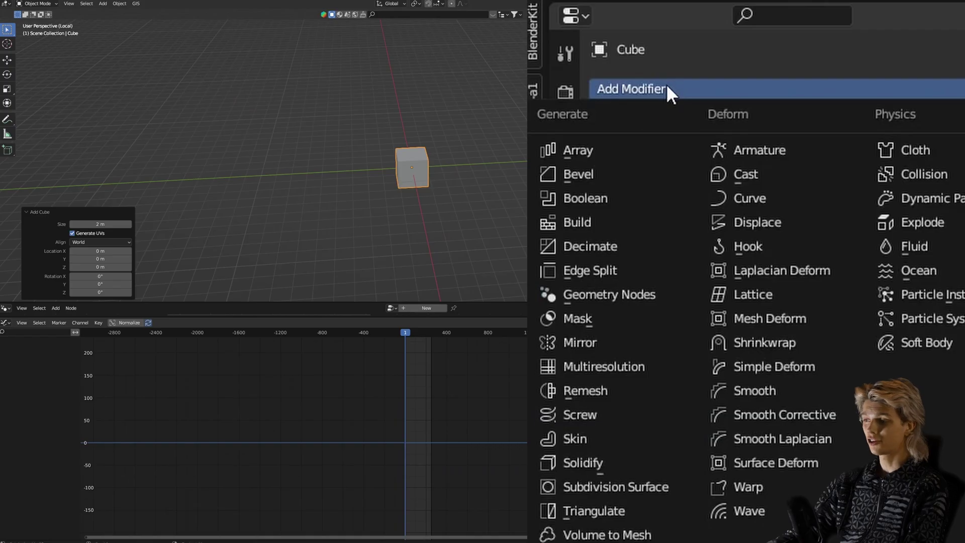
- Give the cube a Geometry Nodes modifier with a new node tree and add a Mesh Line node
{"action": "left_click", "coordinate": [612, 149]}
{"action": "left_click_drag", "start_coordinate": [875, 185], "coordinate": [935, 185]}
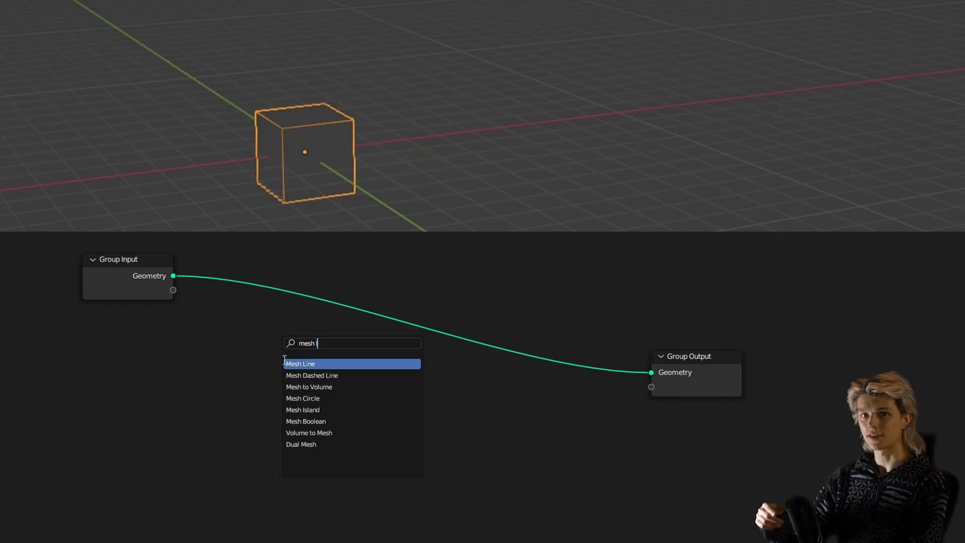
{"action": "left_click", "coordinate": [300, 362]}
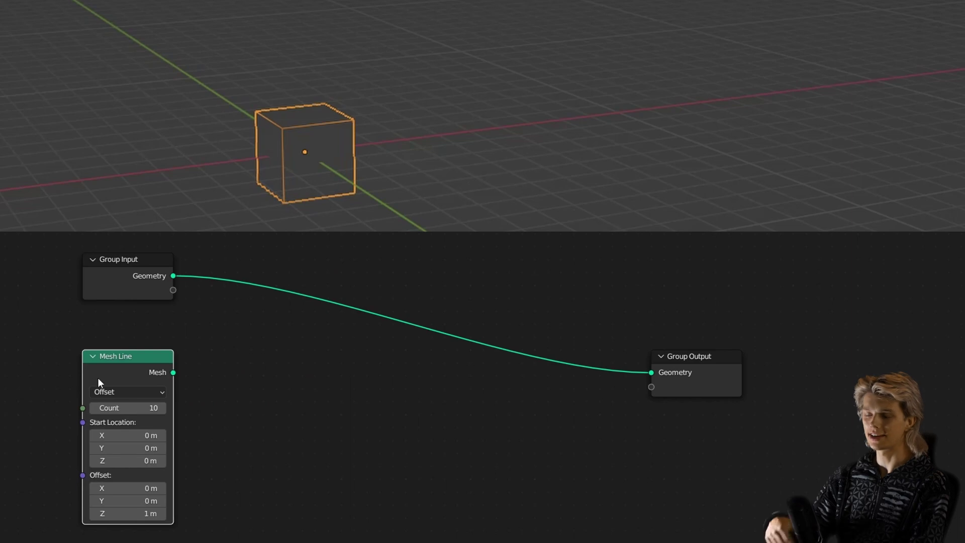
- Insert an Instance on Points node before the Group Output, feeding the cube into Instance and the Mesh Line into Points
{"action": "key", "text": "shift+a"}
{"action": "type", "text": "instance on"}
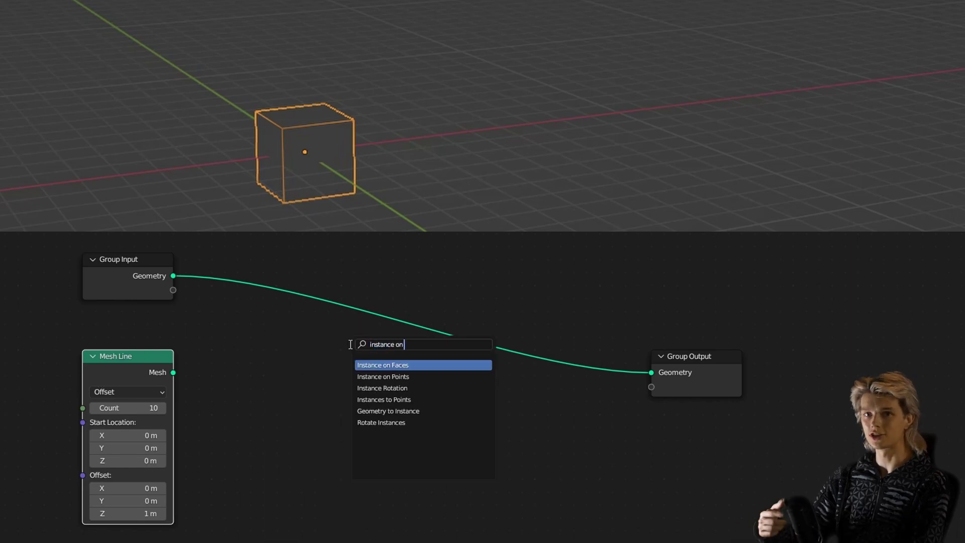
{"action": "left_click", "coordinate": [383, 377]}
{"action": "left_click", "coordinate": [367, 297]}
{"action": "left_click_drag", "start_coordinate": [351, 293], "coordinate": [351, 322]}
{"action": "left_click_drag", "start_coordinate": [173, 373], "coordinate": [351, 294]}
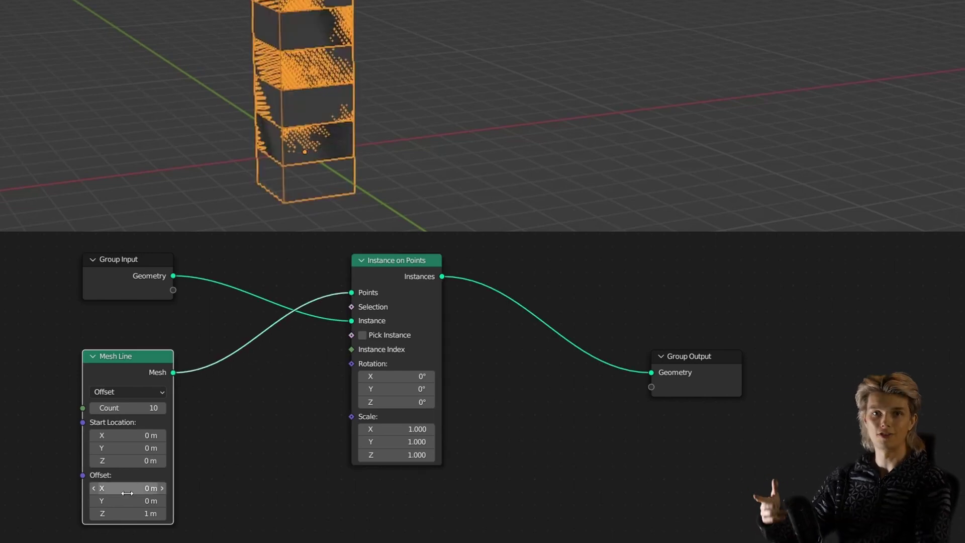
- Set the Mesh Line offset to 0 m in Z and 2 m in X
{"action": "double_click", "coordinate": [124, 514]}
{"action": "type", "text": "0"}
{"action": "key", "text": "Return"}
{"action": "left_click_drag", "start_coordinate": [129, 488], "coordinate": [151, 488]}
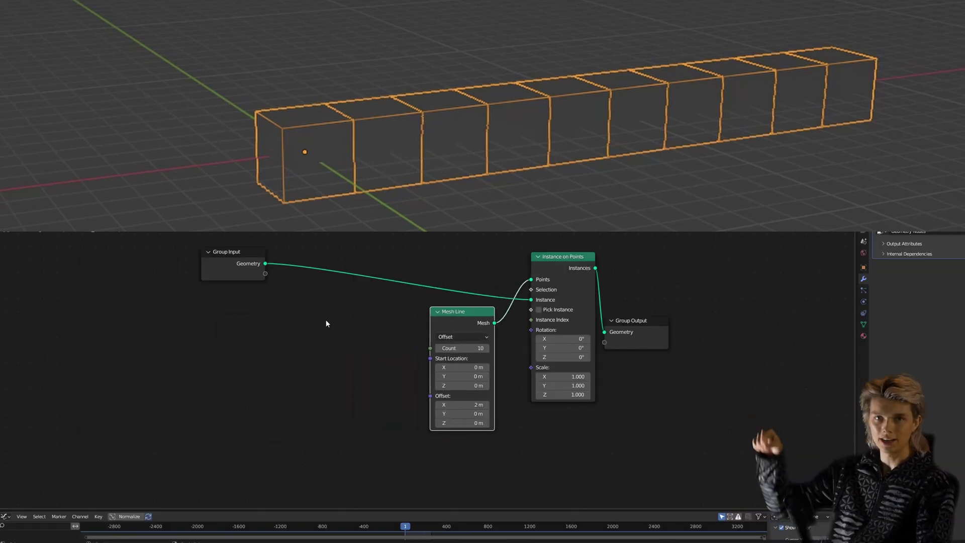
- Add a Bounding Box node and connect the Group Input geometry to it
{"action": "key", "text": "shift+a"}
{"action": "type", "text": "bound"}
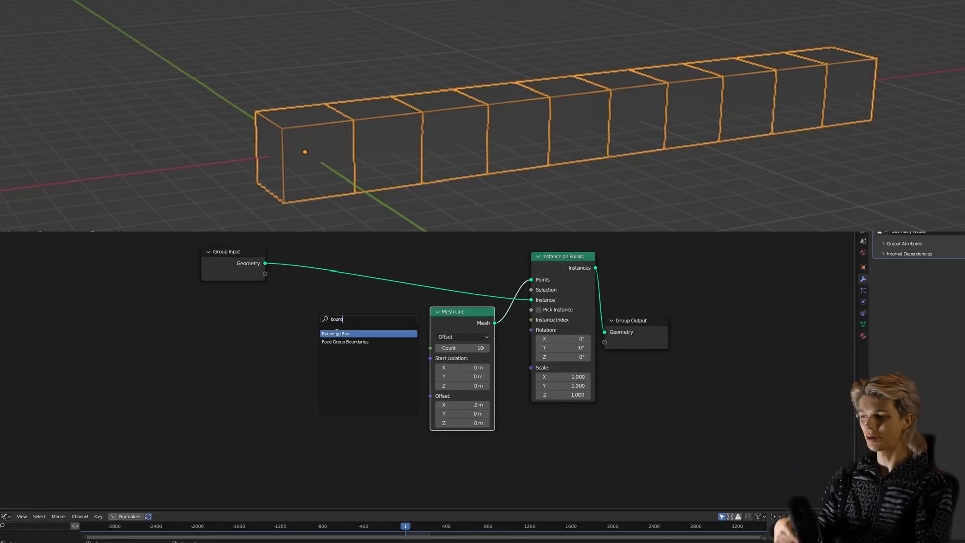
{"action": "left_click", "coordinate": [337, 334]}
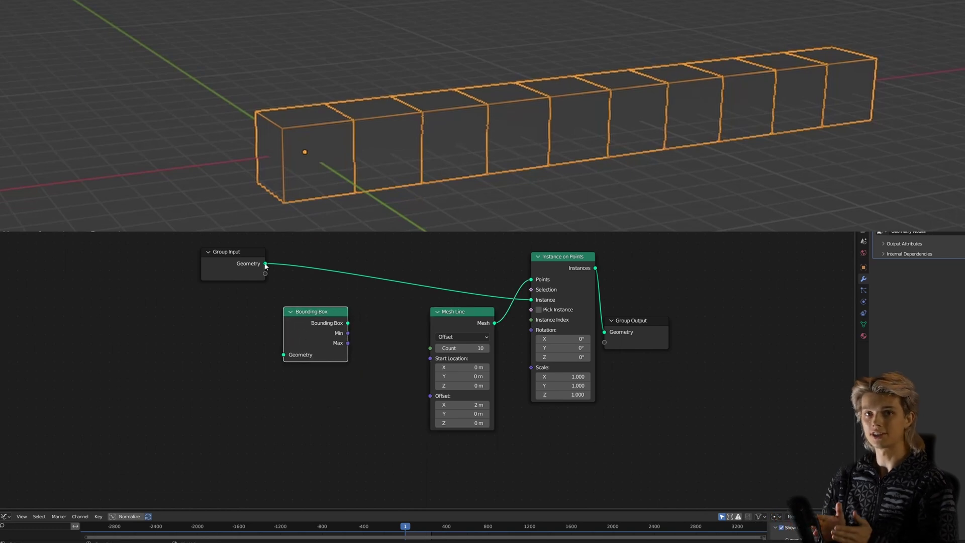
{"action": "left_click_drag", "start_coordinate": [281, 356], "coordinate": [282, 356]}
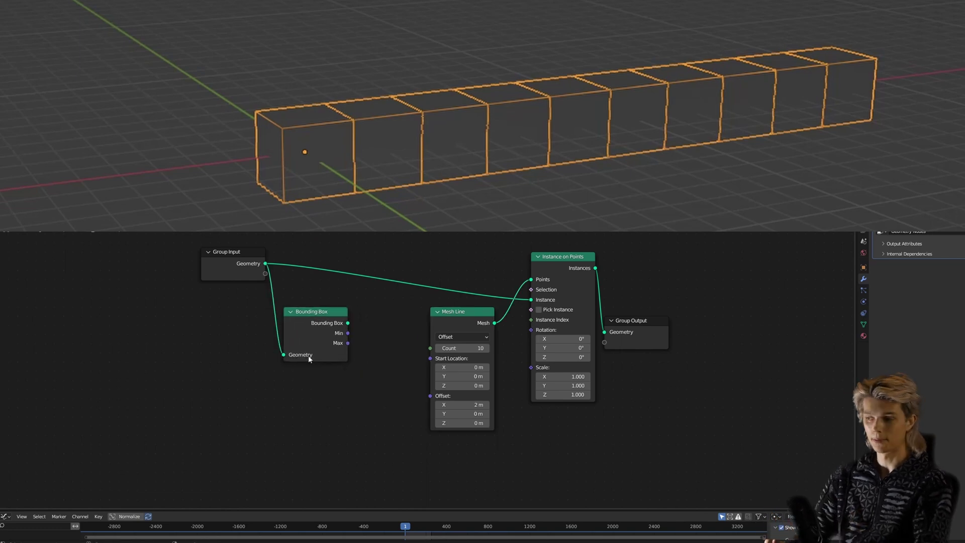
- Add a Vector Math node between the Bounding Box and Mesh Line nodes and set its operation to Multiply
{"action": "key", "text": "shift+a"}
{"action": "left_click", "coordinate": [403, 333]}
{"action": "type", "text": "ve"}
{"action": "left_click", "coordinate": [423, 362]}
{"action": "left_click", "coordinate": [380, 337]}
{"action": "left_click", "coordinate": [380, 337]}
{"action": "left_click", "coordinate": [382, 369]}
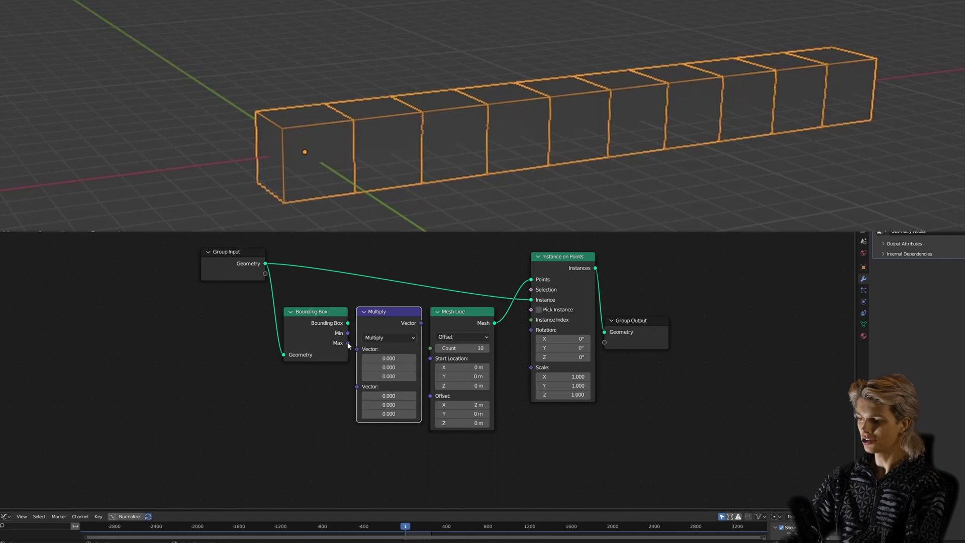
- Multiply the Bounding Box Max by 2 in X only and connect the result to the Mesh Line offset
{"action": "left_click_drag", "start_coordinate": [348, 343], "coordinate": [357, 348]}
{"action": "left_click", "coordinate": [391, 368]}
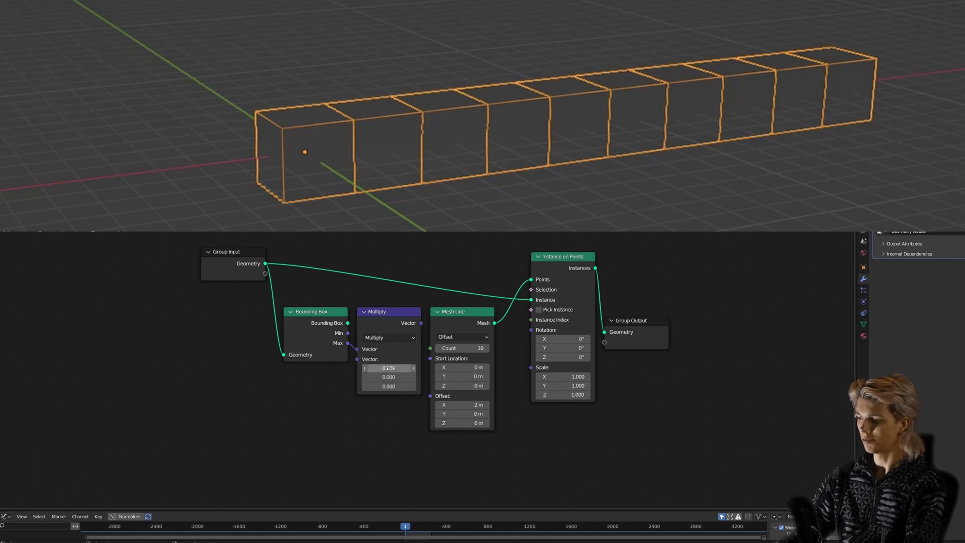
{"action": "left_click_drag", "start_coordinate": [421, 323], "coordinate": [429, 396]}
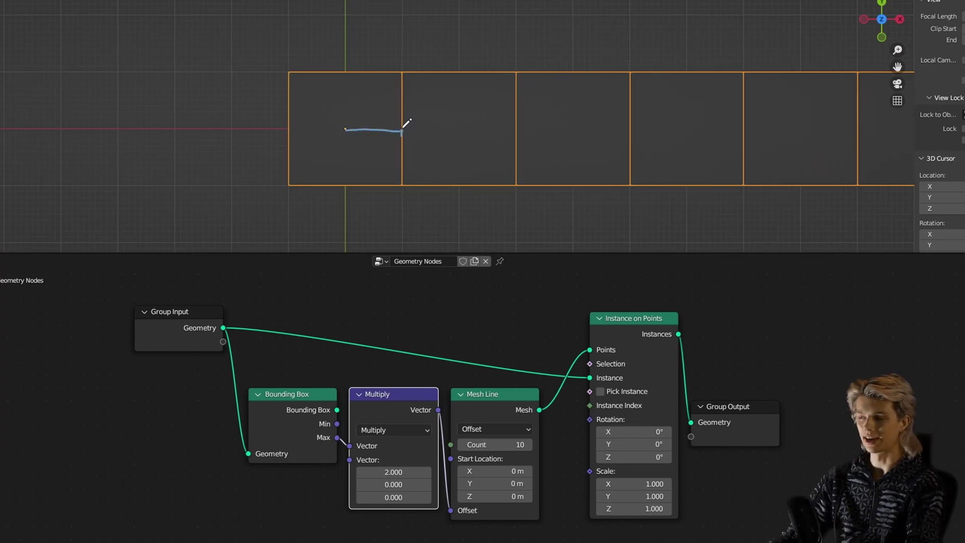
- Enter Edit Mode on the cube and delete all of its vertices
{"action": "mouse_move", "coordinate": [353, 142]}
{"action": "middle_mouse_down"}
{"action": "mouse_move", "coordinate": [273, 76]}
{"action": "mouse_move", "coordinate": [345, 135]}
{"action": "middle_mouse_up"}
{"action": "key", "text": "ctrl+Tab"}
{"action": "left_click", "coordinate": [434, 129]}
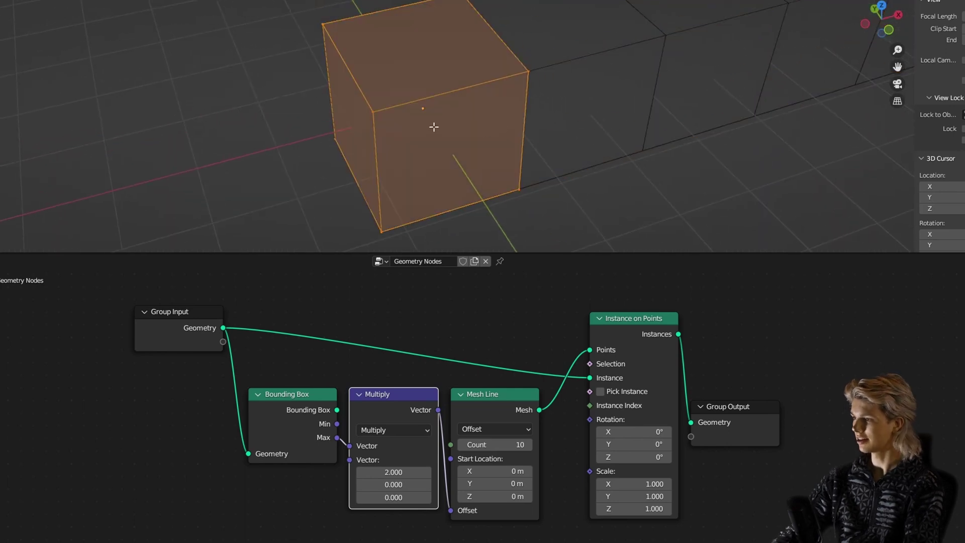
{"action": "key", "text": "x"}
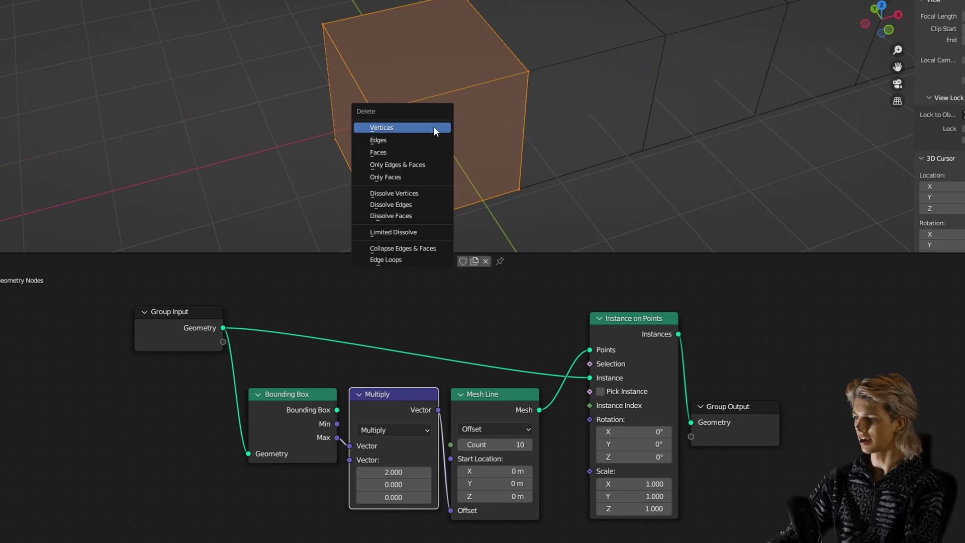
{"action": "left_click", "coordinate": [433, 126]}
- Add a monkey mesh in place of the cube and return to Object Mode
{"action": "key", "text": "shift+a"}
{"action": "left_click", "coordinate": [394, 234]}
{"action": "key", "text": "ctrl+Tab"}
{"action": "left_click", "coordinate": [402, 95]}
{"action": "scroll", "coordinate": [494, 96], "scroll_direction": "down", "scroll_amount": 4}
{"action": "middle_click_drag", "start_coordinate": [478, 104], "coordinate": [516, 93]}
{"action": "key", "text": "ctrl+Tab"}
{"action": "left_click", "coordinate": [442, 92]}
{"action": "middle_click_drag", "start_coordinate": [465, 119], "coordinate": [448, 149], "text": "shift"}
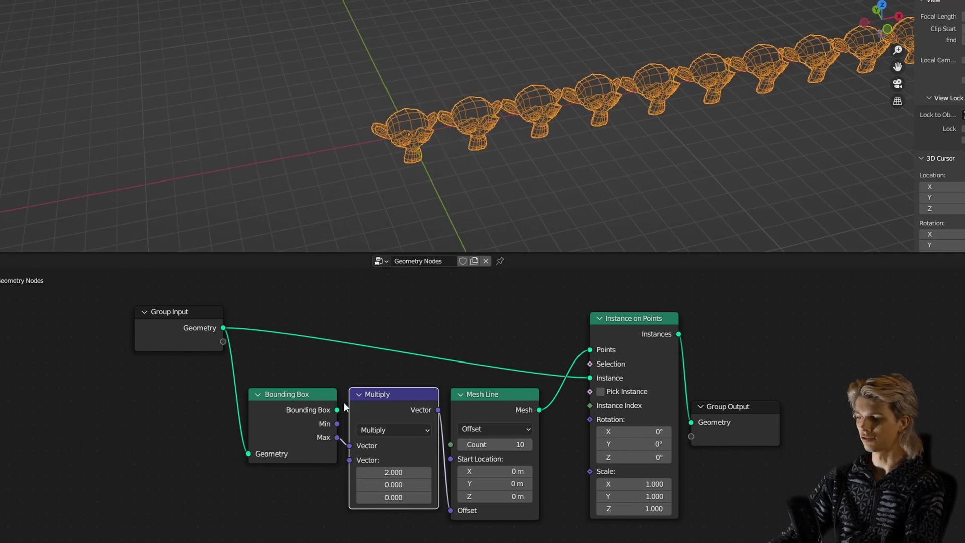
- Open the add-on preferences and search for NODE
{"action": "middle_click_drag", "start_coordinate": [393, 366], "coordinate": [348, 455]}
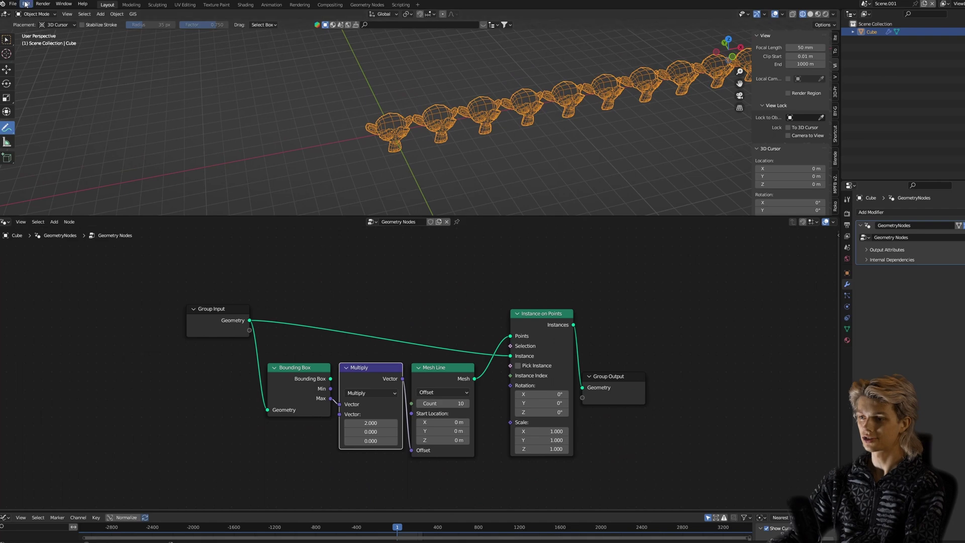
{"action": "left_click", "coordinate": [25, 4]}
{"action": "left_click", "coordinate": [50, 129]}
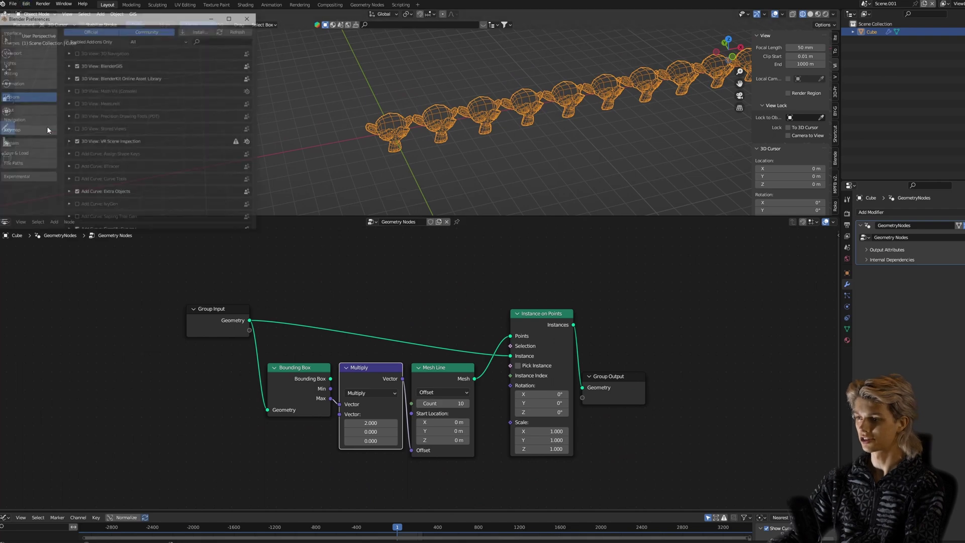
{"action": "type", "text": "NODE"}
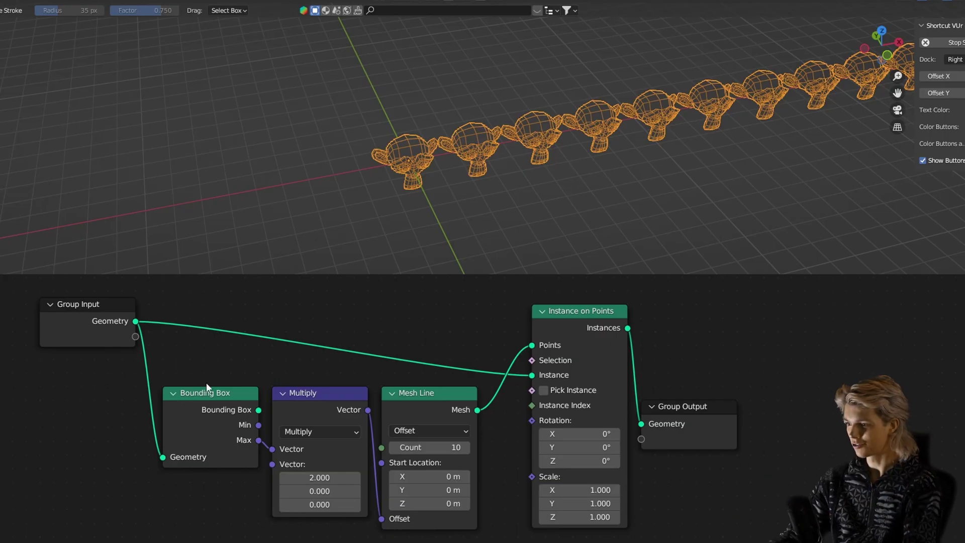
- Preview the Bounding Box output with a Viewer node and place that node above the Multiply node
{"action": "middle_click_drag", "start_coordinate": [206, 382], "coordinate": [269, 367]}
{"action": "middle_click_drag", "start_coordinate": [313, 390], "coordinate": [280, 395]}
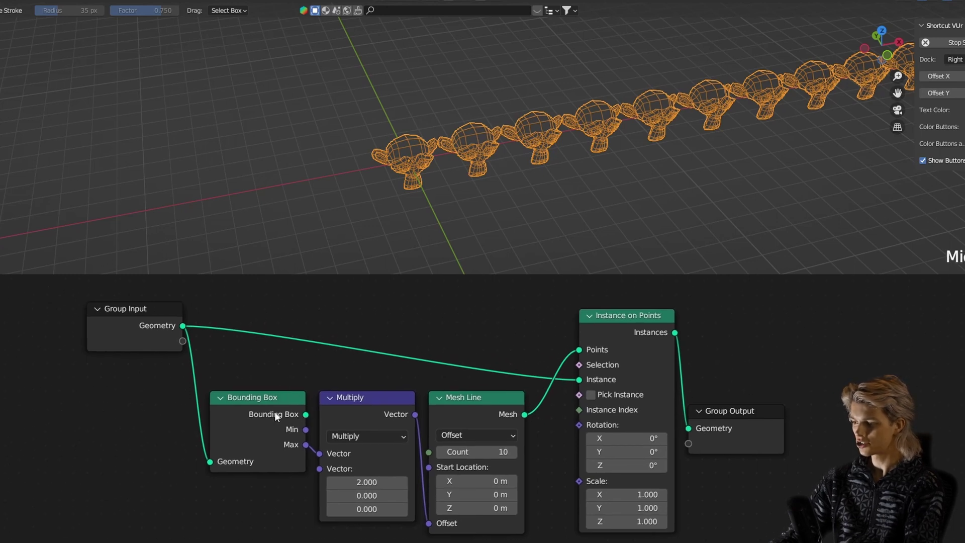
{"action": "left_click", "coordinate": [283, 411], "text": "ctrl+shift"}
{"action": "left_click_drag", "start_coordinate": [399, 414], "coordinate": [400, 348]}
{"action": "scroll", "coordinate": [409, 173], "scroll_direction": "up", "scroll_amount": 4}
{"action": "middle_click_drag", "start_coordinate": [410, 173], "coordinate": [471, 152]}
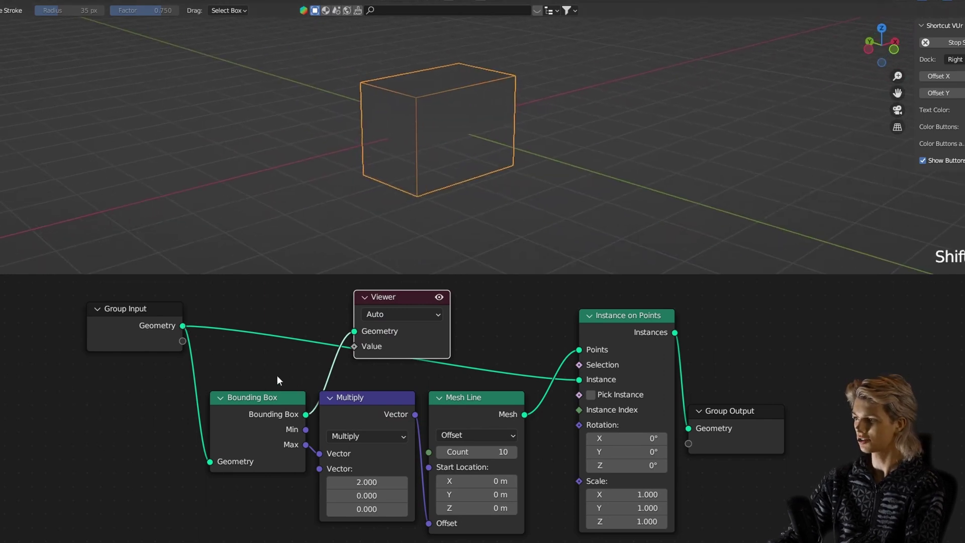
- Compare the original monkey geometry with its bounding box by previewing the Group Input and Bounding Box outputs
{"action": "left_click", "coordinate": [185, 329], "text": "ctrl+shift"}
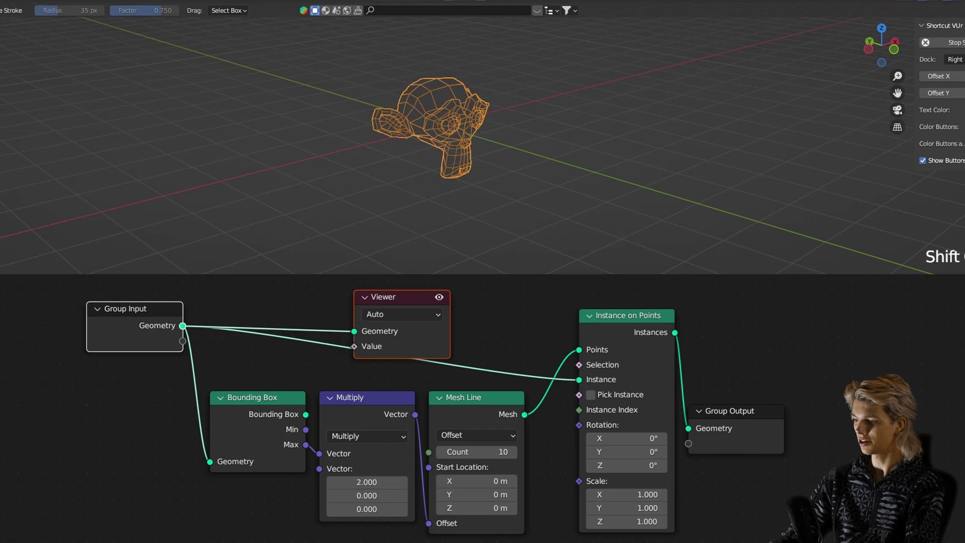
{"action": "middle_click_drag", "start_coordinate": [351, 156], "coordinate": [401, 151]}
{"action": "left_click", "coordinate": [307, 412], "text": "ctrl+shift"}
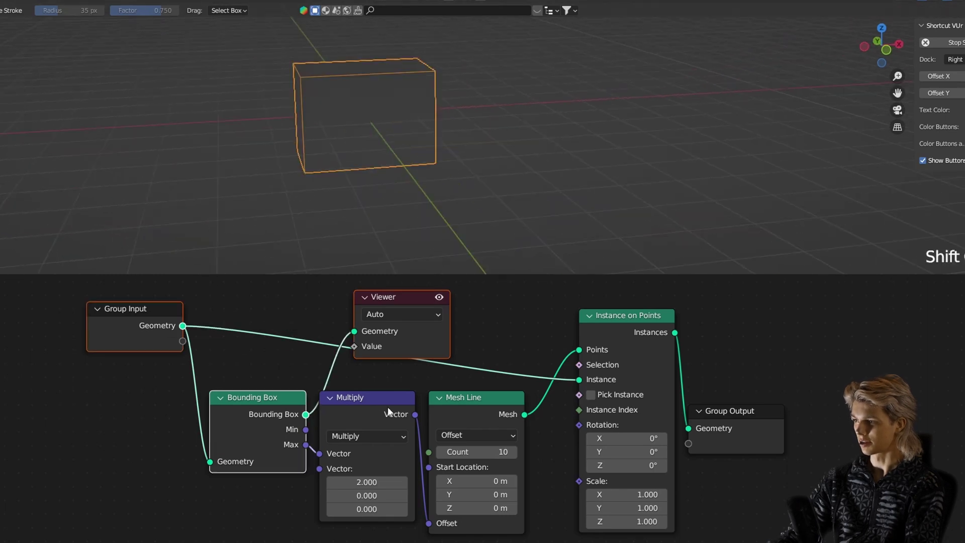
- Annotate the distance from the bounding box's centre to its X side and select the Multiply node
{"action": "mouse_move", "coordinate": [371, 104]}
{"action": "left_mouse_down"}
{"action": "mouse_move", "coordinate": [390, 112]}
{"action": "mouse_move", "coordinate": [432, 97]}
{"action": "mouse_move", "coordinate": [434, 108]}
{"action": "left_mouse_up"}
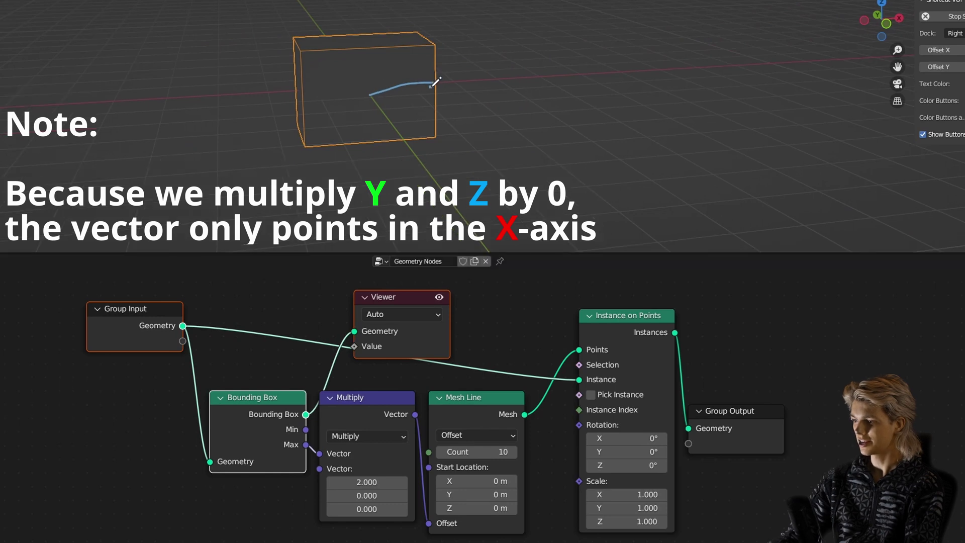
{"action": "left_click", "coordinate": [388, 425]}
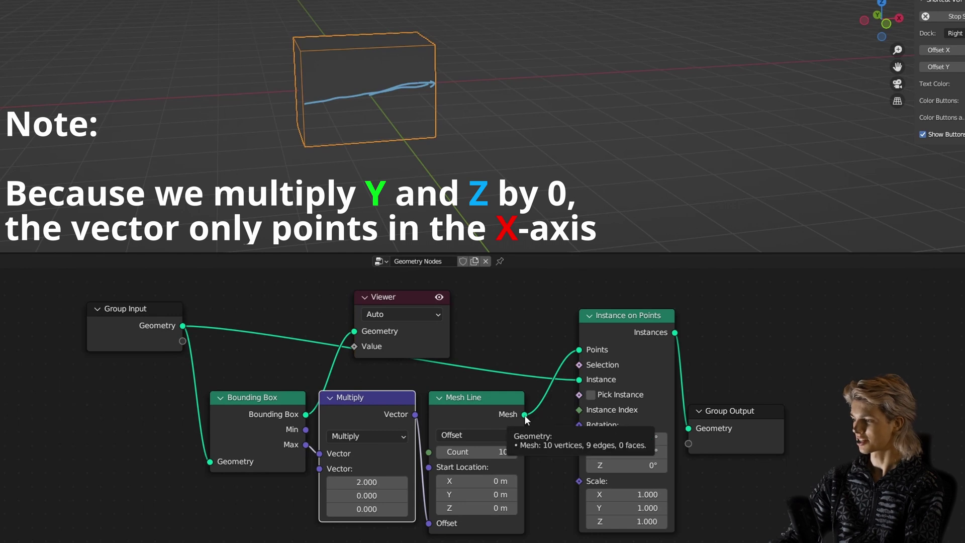
- Set the Mesh Line count to 70 for the previewed monkey instances and adjust the Multiply node's X factor
{"action": "left_click", "coordinate": [672, 336], "text": "ctrl+shift"}
{"action": "mouse_move", "coordinate": [469, 452]}
{"action": "left_mouse_down"}
{"action": "mouse_move", "coordinate": [497, 452]}
{"action": "mouse_move", "coordinate": [469, 457]}
{"action": "left_mouse_up"}
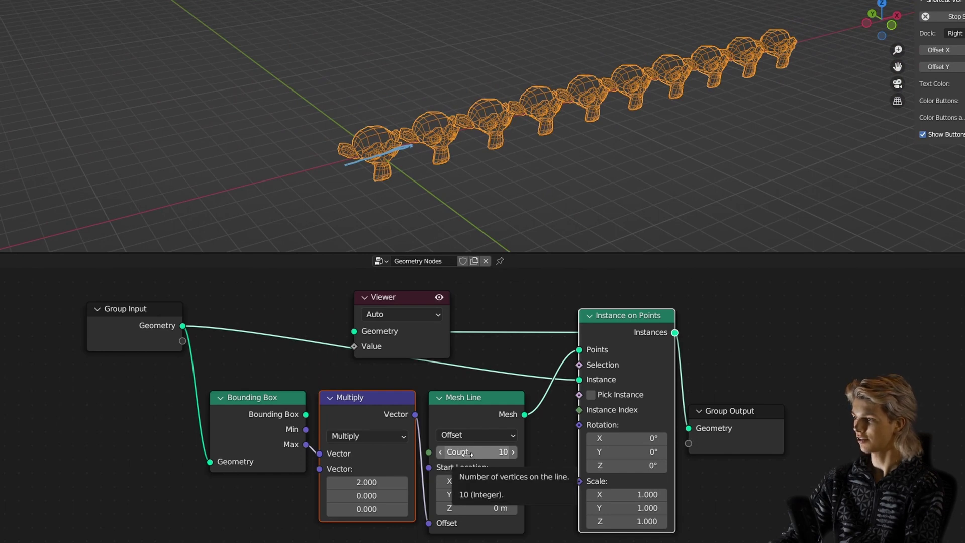
{"action": "left_click_drag", "start_coordinate": [467, 453], "coordinate": [578, 453]}
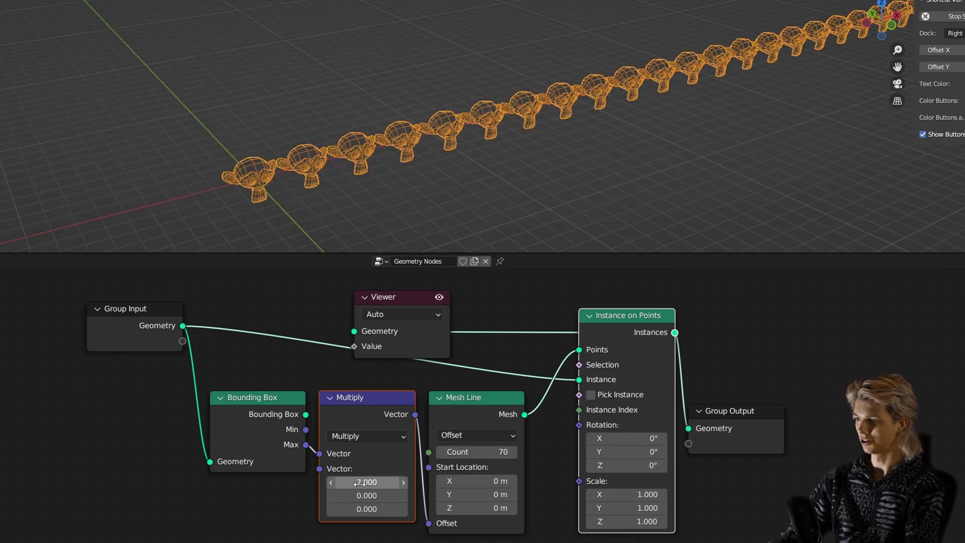
{"action": "left_click_drag", "start_coordinate": [359, 487], "coordinate": [417, 494]}
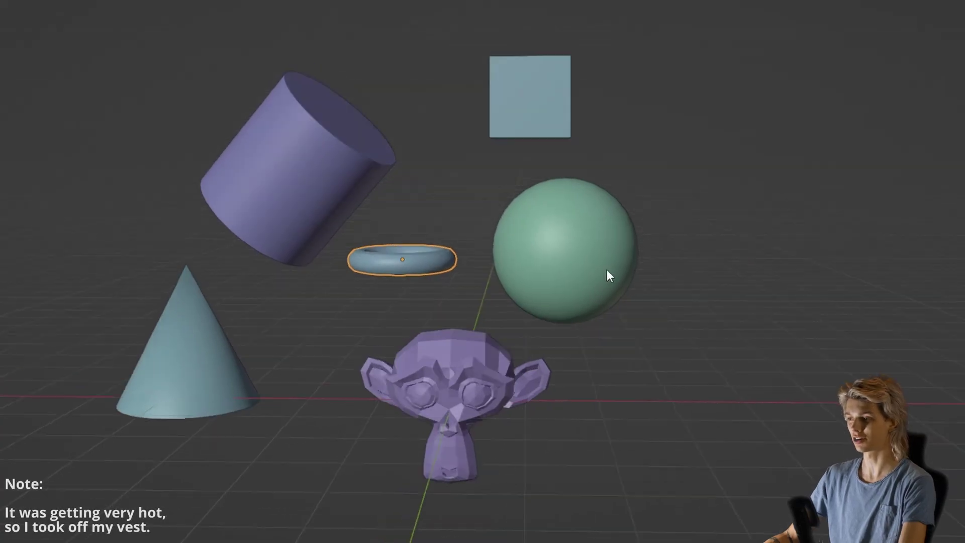
{"action": "middle_click_drag", "start_coordinate": [607, 270], "coordinate": [626, 234]}
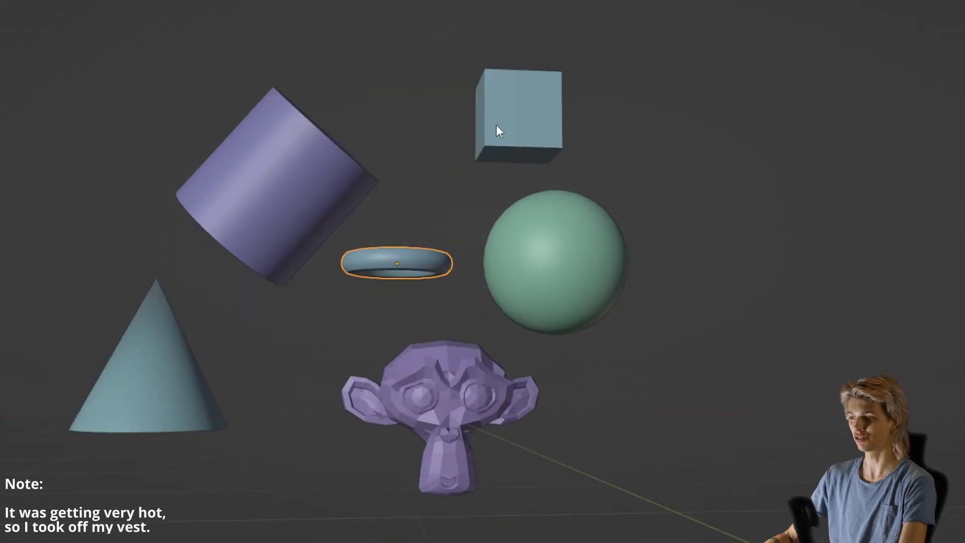
- Unhide the source objects in Collection 1 and focus on the Sphere in front view
{"action": "middle_click_drag", "start_coordinate": [408, 322], "coordinate": [391, 330]}
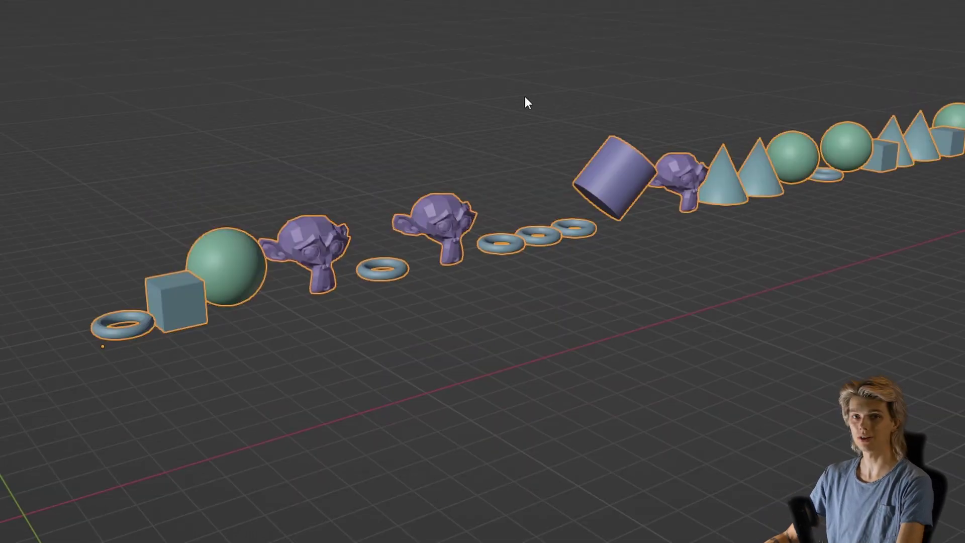
{"action": "key", "text": "KP_1"}
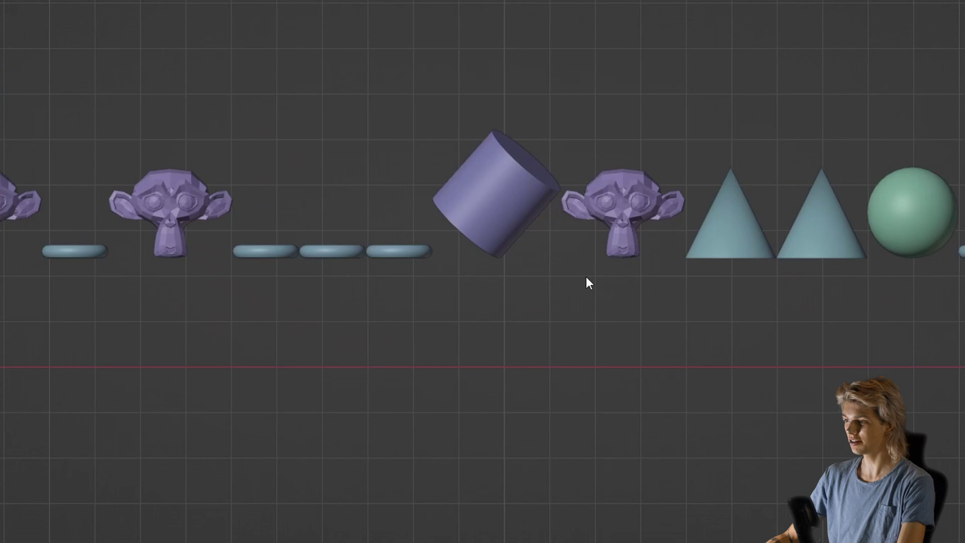
{"action": "scroll", "coordinate": [396, 211], "scroll_direction": "up", "scroll_amount": 1}
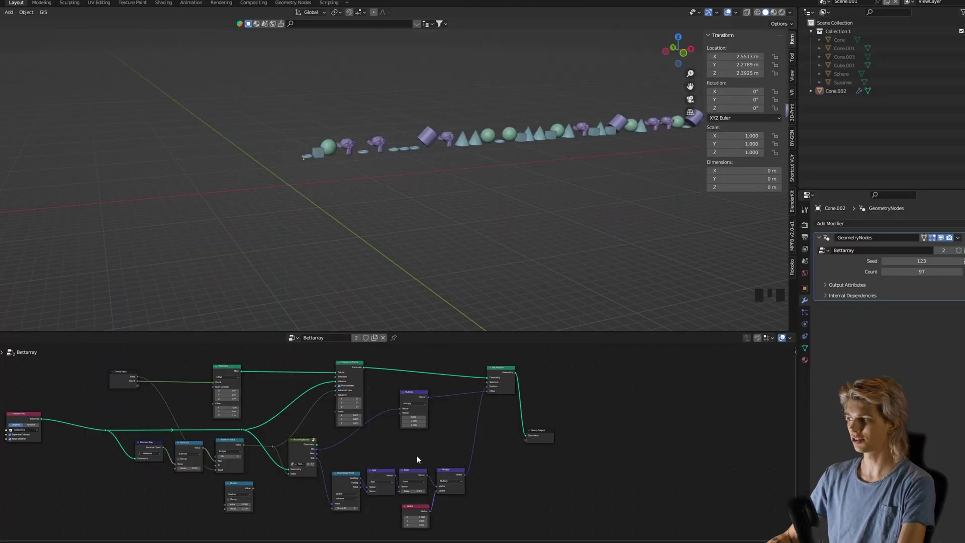
{"action": "left_click_drag", "start_coordinate": [963, 40], "coordinate": [964, 82]}
{"action": "left_click", "coordinate": [899, 75]}
{"action": "key", "text": "KP_Decimal"}
{"action": "middle_click_drag", "start_coordinate": [394, 166], "coordinate": [351, 167]}
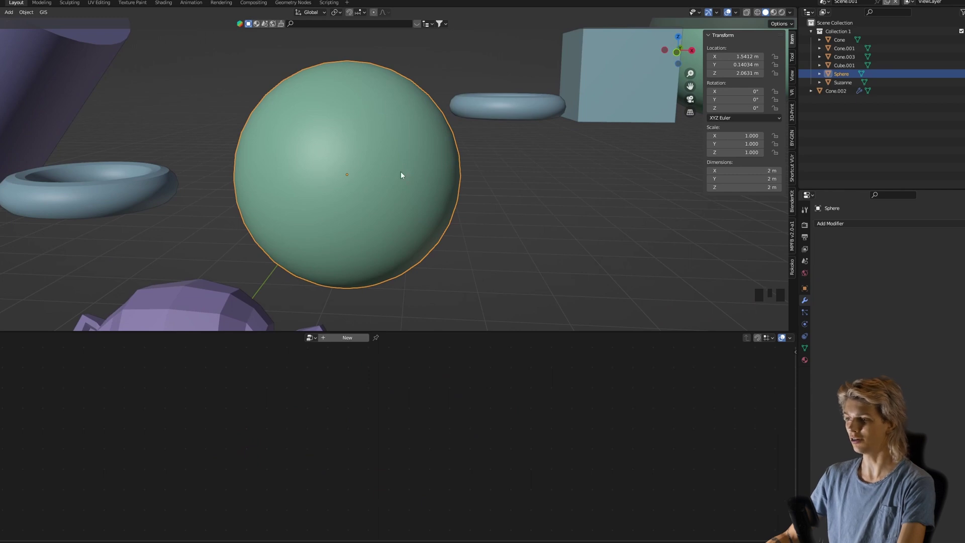
{"action": "scroll", "coordinate": [358, 158], "scroll_direction": "down", "scroll_amount": 1}
{"action": "key", "text": "KP_1"}
- Annotate the distances from the sphere's origin to both of its X sides, and undo the strokes
{"action": "key", "text": "Tab"}
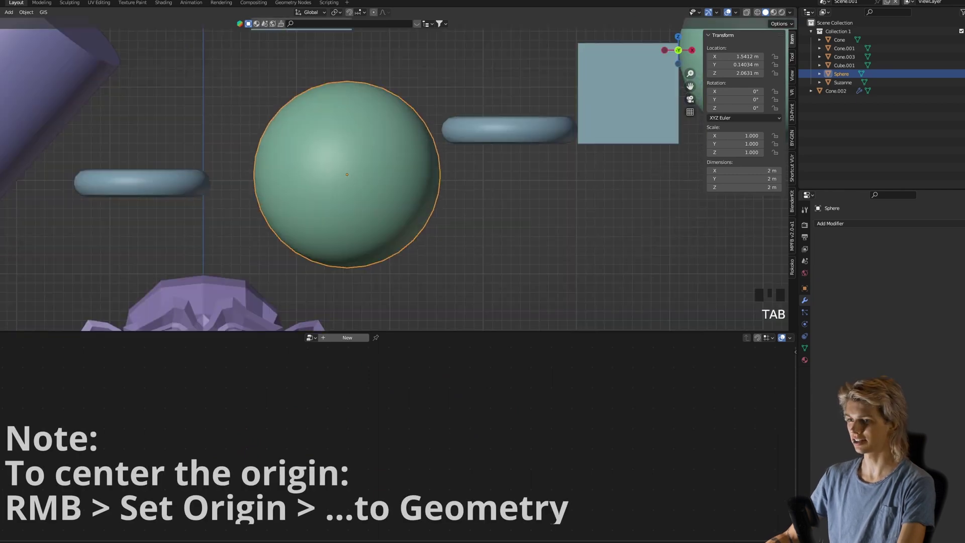
{"action": "left_click", "coordinate": [1, 138]}
{"action": "left_click", "coordinate": [346, 174]}
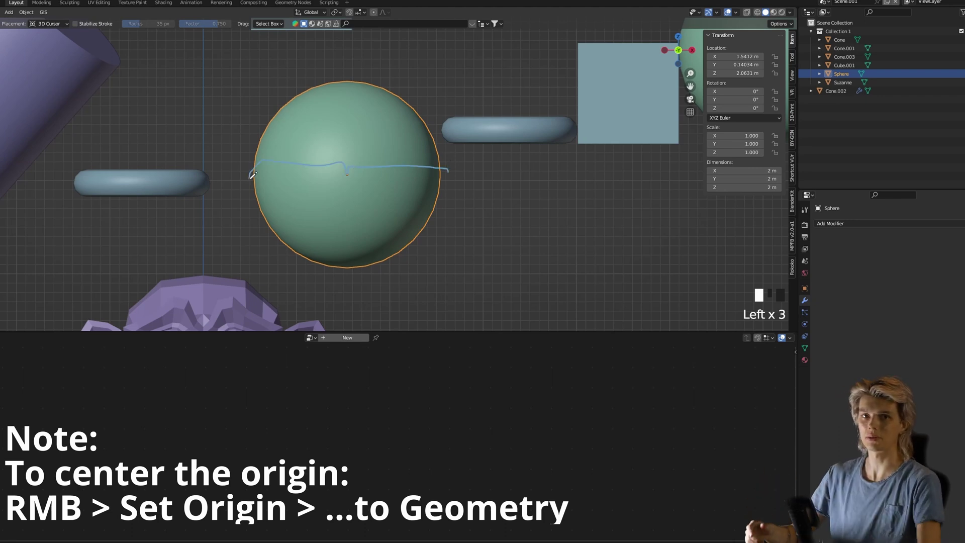
{"action": "key", "text": "ctrl+z"}
{"action": "key", "text": "ctrl+z"}
{"action": "key", "text": "ctrl+z"}
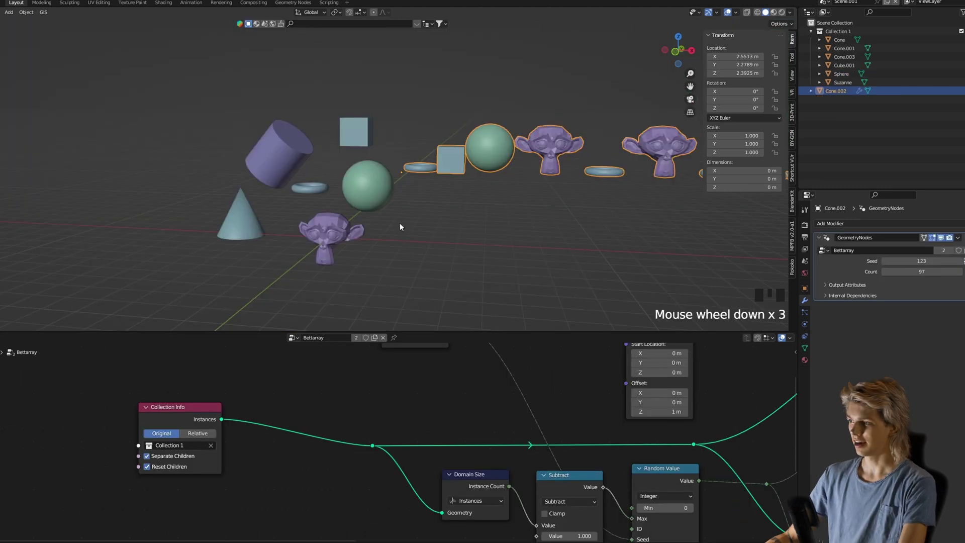
{"action": "key", "text": "ctrl+z"}
- Select the Bettarray array object and change its Collection Info node's collection to Houses
{"action": "left_click", "coordinate": [480, 155]}
{"action": "left_click", "coordinate": [195, 442]}
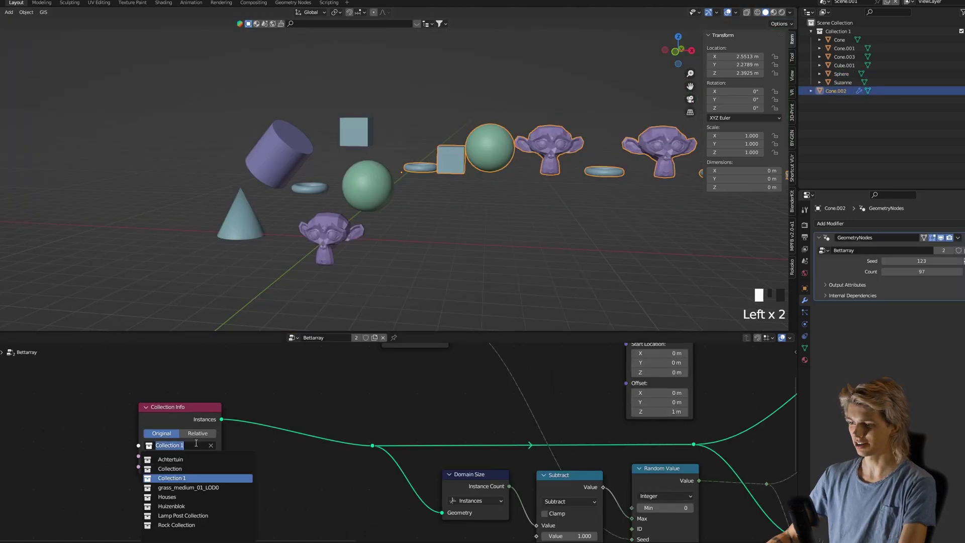
{"action": "left_click", "coordinate": [211, 445]}
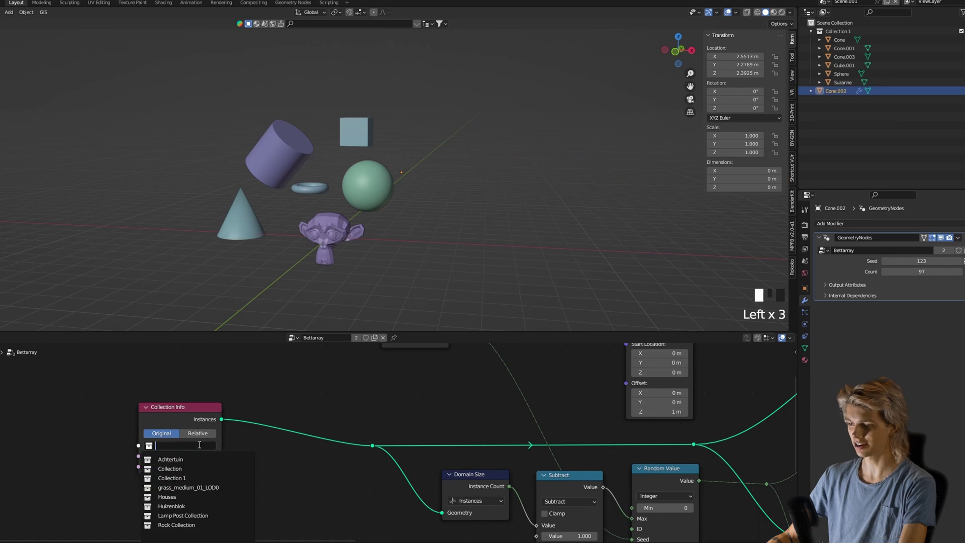
{"action": "left_click", "coordinate": [167, 496]}
{"action": "scroll", "coordinate": [441, 178], "scroll_direction": "down", "scroll_amount": 11}
{"action": "middle_click_drag", "start_coordinate": [442, 178], "coordinate": [225, 168]}
{"action": "middle_click_drag", "start_coordinate": [225, 168], "coordinate": [281, 196], "text": "shift"}
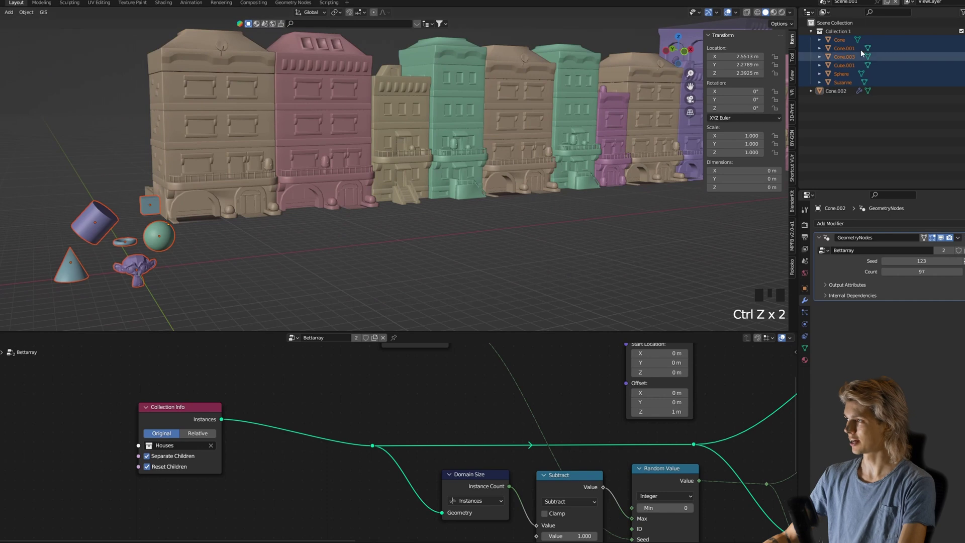
- Remove the primitive objects of Collection 1 from the scene, keeping the row of houses
{"action": "left_click", "coordinate": [843, 25]}
{"action": "left_click", "coordinate": [810, 31]}
{"action": "left_click", "coordinate": [386, 139]}
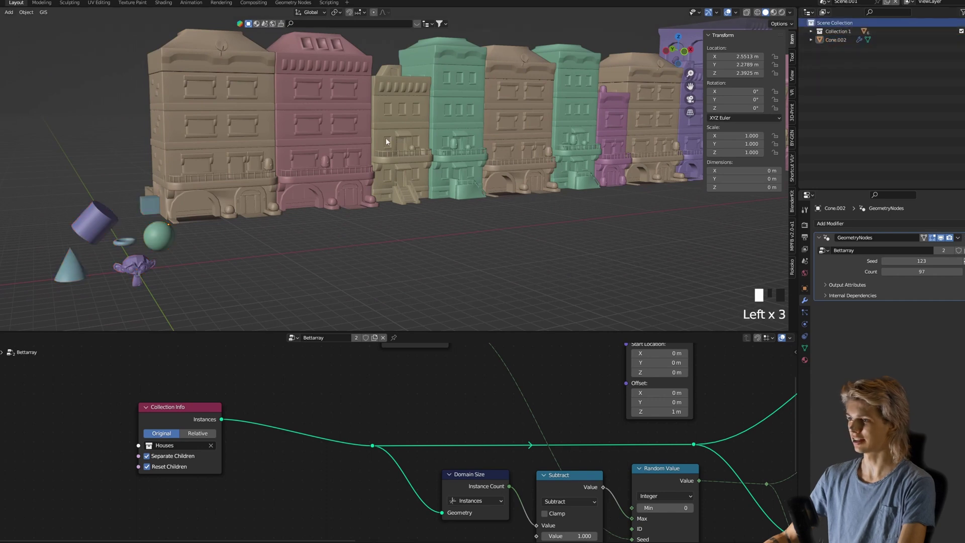
{"action": "left_click", "coordinate": [385, 137]}
{"action": "middle_click_drag", "start_coordinate": [263, 104], "coordinate": [206, 201]}
{"action": "key", "text": "ctrl+z"}
{"action": "left_click", "coordinate": [312, 197]}
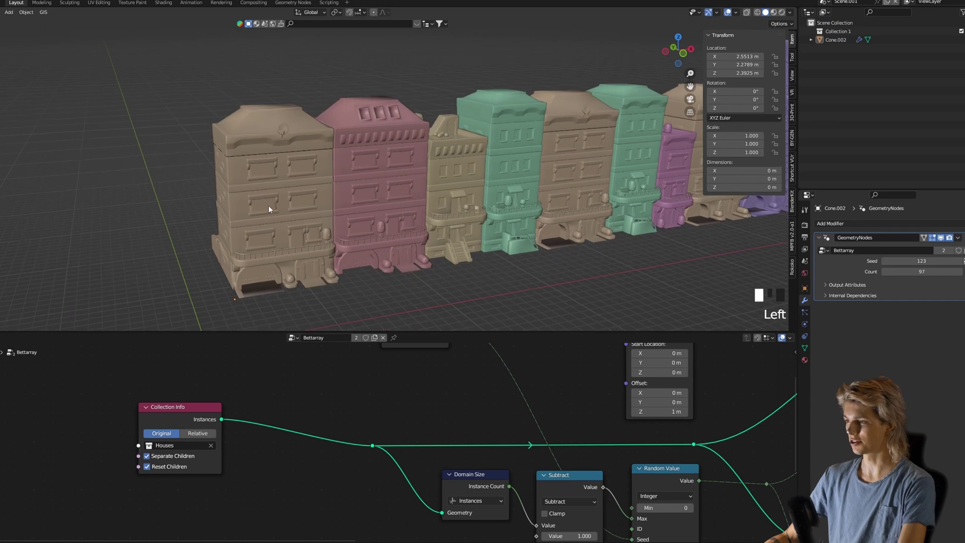
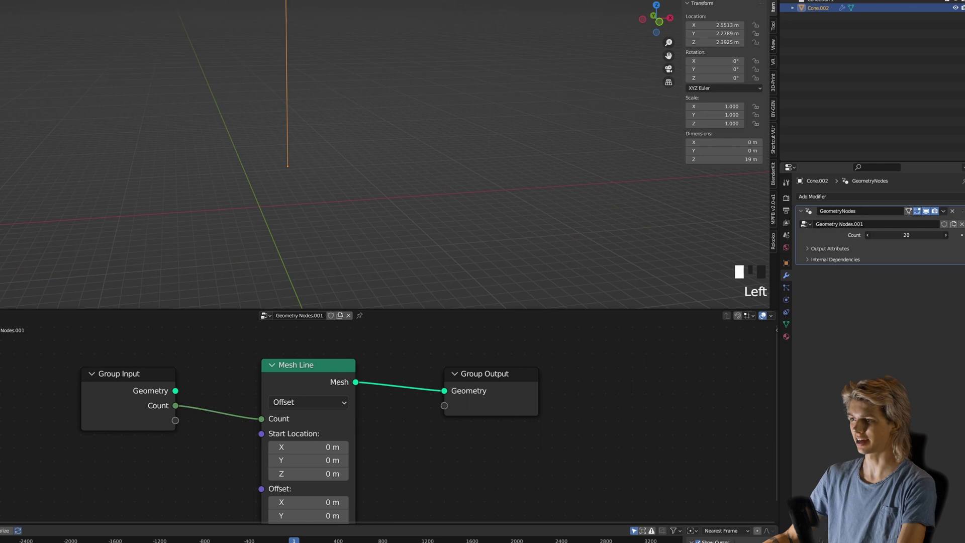
- Add a Collection Info node set to the Houses collection with Separate Children and Reset Children enabled
{"action": "key", "text": "shift+a"}
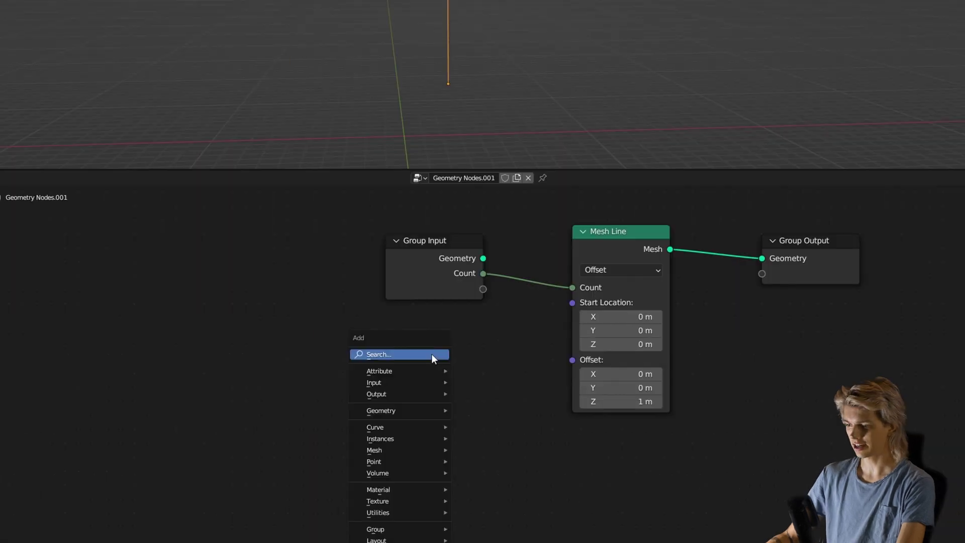
{"action": "type", "text": "coil"}
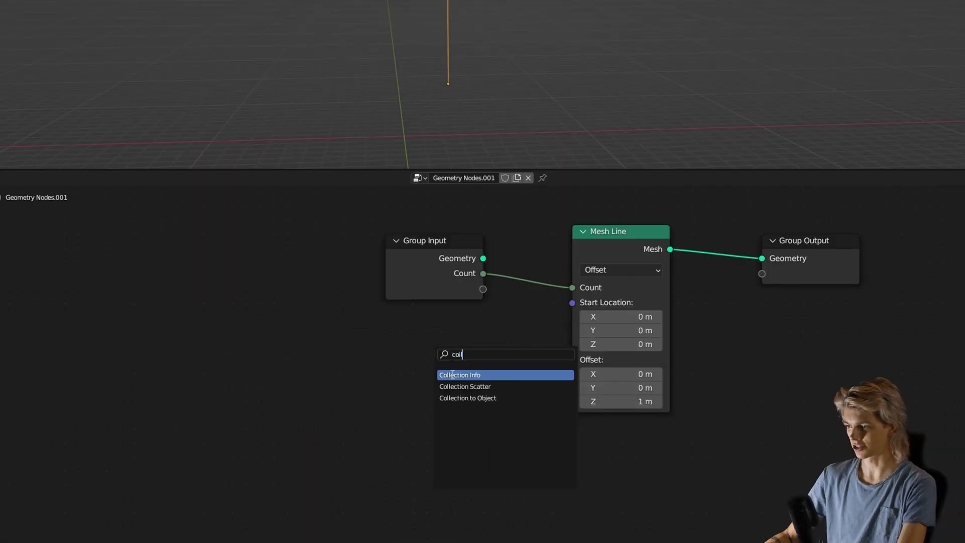
{"action": "key", "text": "Return"}
{"action": "left_click", "coordinate": [360, 379]}
{"action": "left_click", "coordinate": [375, 392]}
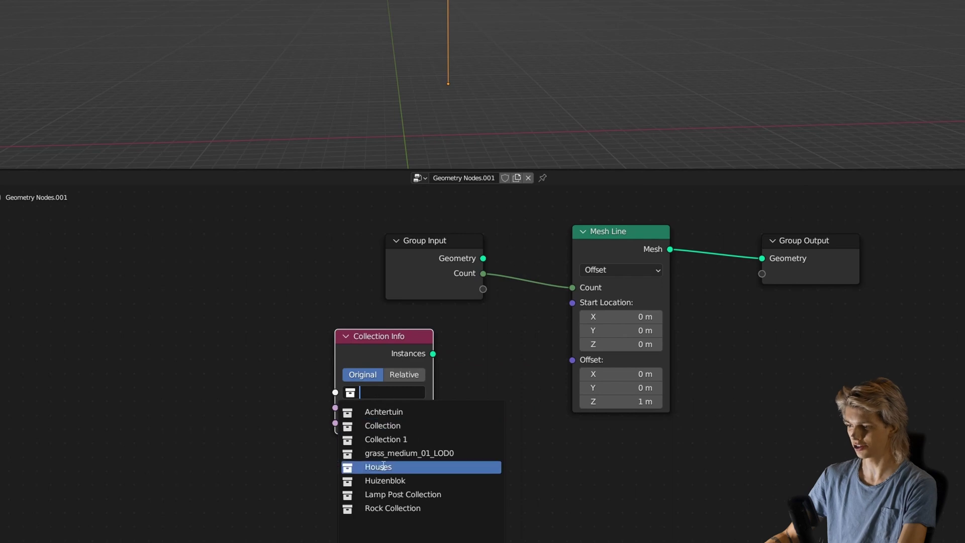
{"action": "left_click", "coordinate": [382, 466]}
{"action": "left_click", "coordinate": [346, 408]}
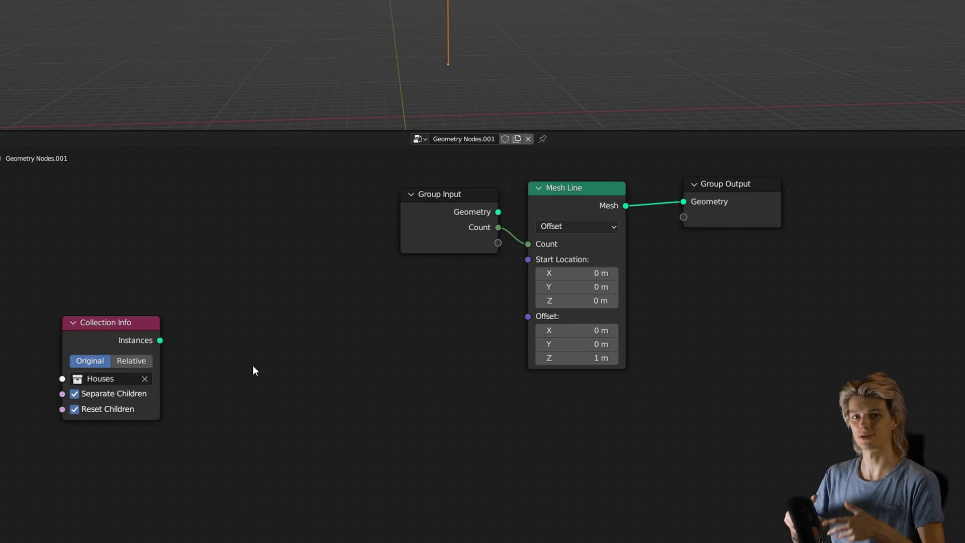
- Add a Bounding Box node and a Position node and compare their single-value and field output sockets
{"action": "key", "text": "shift+a"}
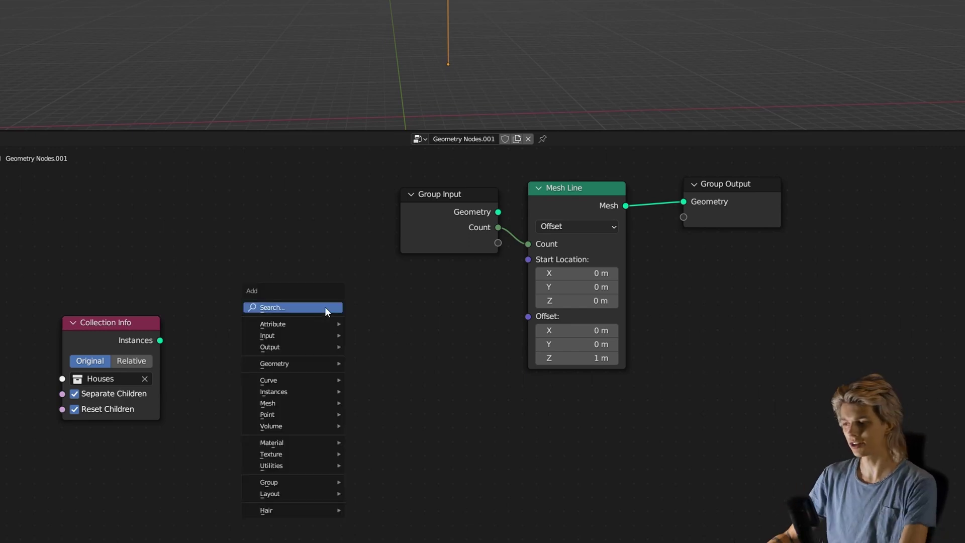
{"action": "left_click", "coordinate": [325, 307]}
{"action": "type", "text": "boun"}
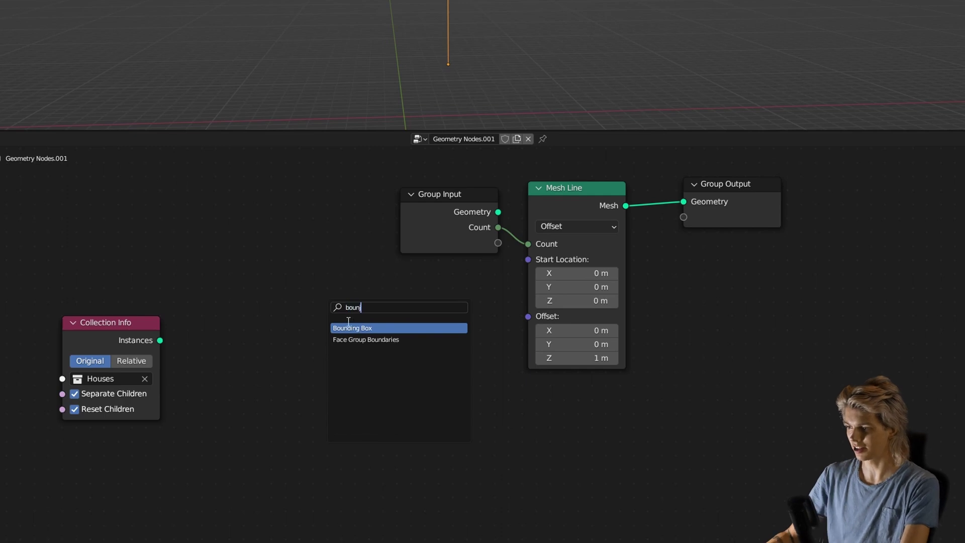
{"action": "key", "text": "Return"}
{"action": "left_click", "coordinate": [406, 351]}
{"action": "scroll", "coordinate": [405, 349], "scroll_direction": "up", "scroll_amount": 2}
{"action": "left_click_drag", "start_coordinate": [426, 331], "coordinate": [441, 343]}
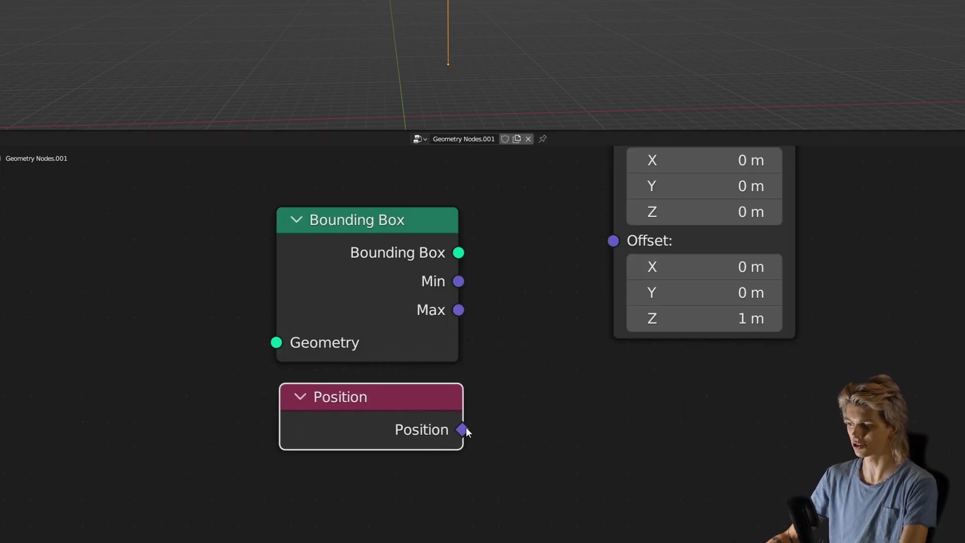
{"action": "mouse_move", "coordinate": [462, 428]}
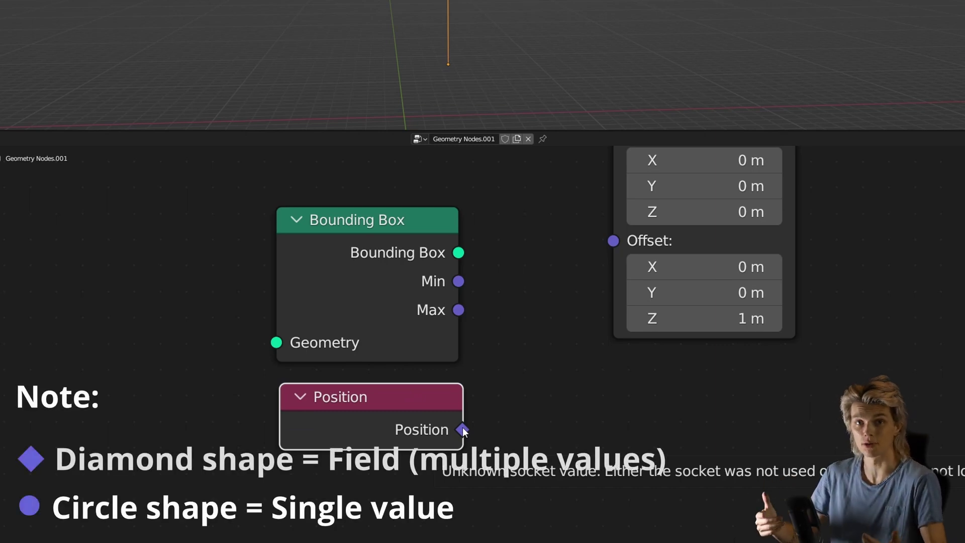
{"action": "left_click", "coordinate": [444, 284]}
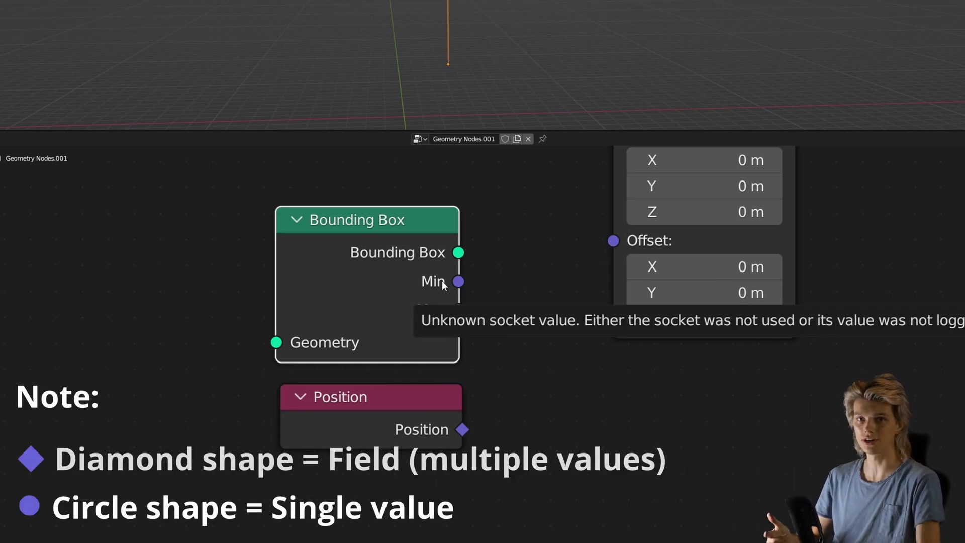
- Feed the Collection Info instances into a new Domain Size node and set its component type to Instances
{"action": "scroll", "coordinate": [441, 280], "scroll_direction": "down", "scroll_amount": 4}
{"action": "middle_click_drag", "start_coordinate": [222, 257], "coordinate": [333, 289]}
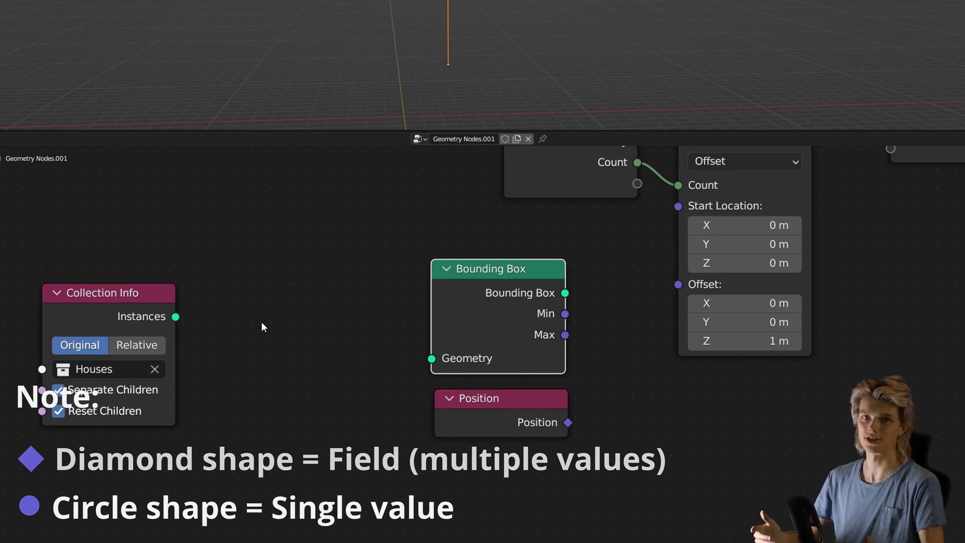
{"action": "scroll", "coordinate": [261, 326], "scroll_direction": "down", "scroll_amount": 1}
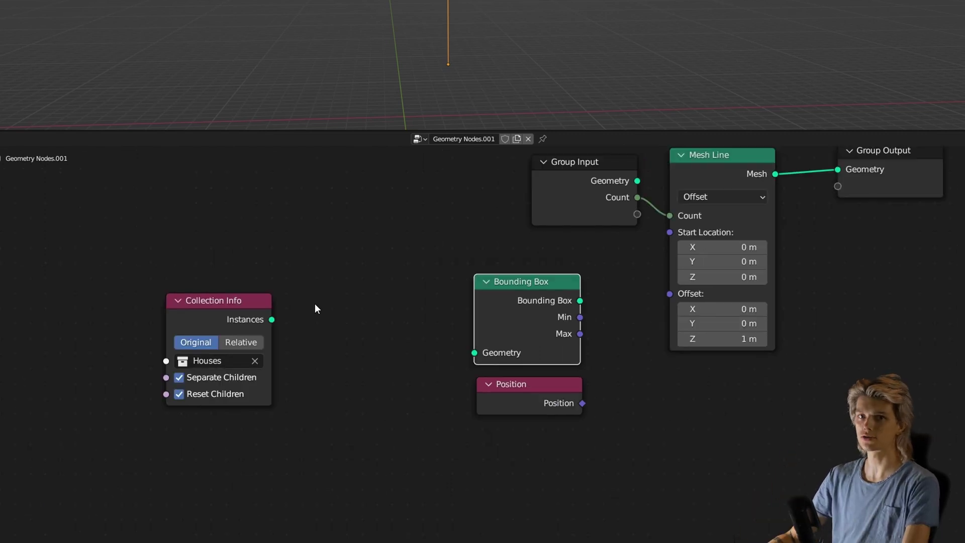
{"action": "middle_click_drag", "start_coordinate": [314, 303], "coordinate": [387, 287]}
{"action": "left_click_drag", "start_coordinate": [301, 290], "coordinate": [279, 237]}
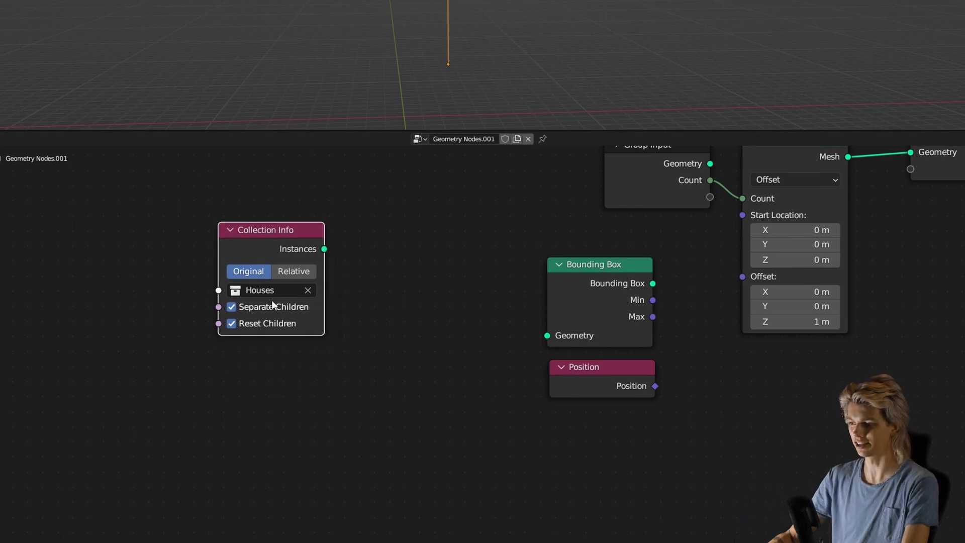
{"action": "left_click_drag", "start_coordinate": [326, 250], "coordinate": [390, 316]}
{"action": "type", "text": "dom"}
{"action": "key", "text": "Return"}
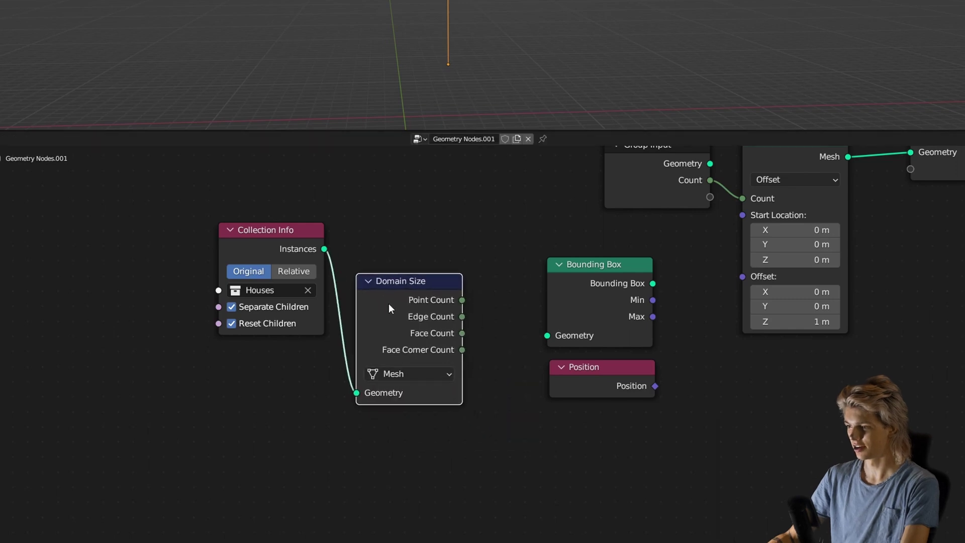
{"action": "left_click", "coordinate": [409, 374]}
{"action": "left_click", "coordinate": [399, 441]}
{"action": "scroll", "coordinate": [452, 311], "scroll_direction": "up", "scroll_amount": 2}
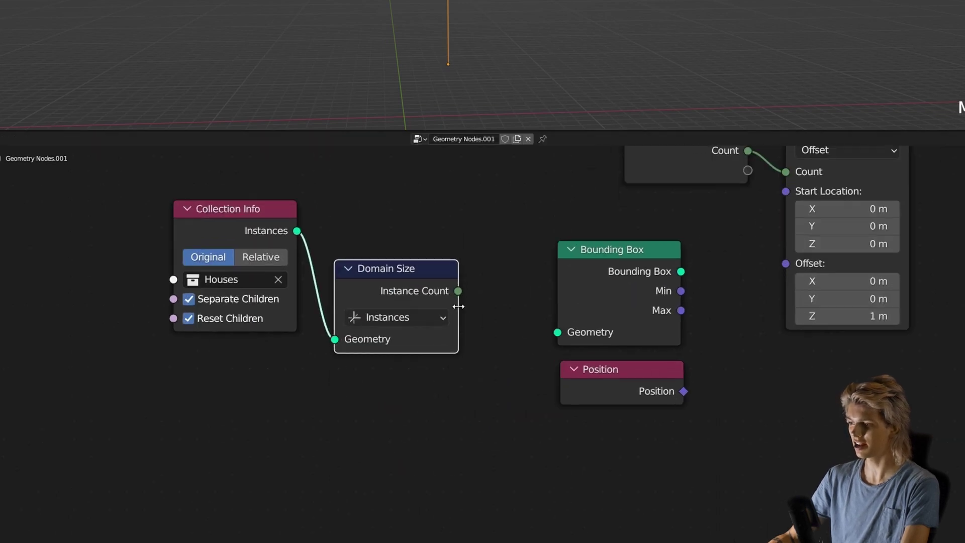
- Connect the Instance Count output to a new Math Subtract node that subtracts 1
{"action": "left_click_drag", "start_coordinate": [443, 357], "coordinate": [441, 317]}
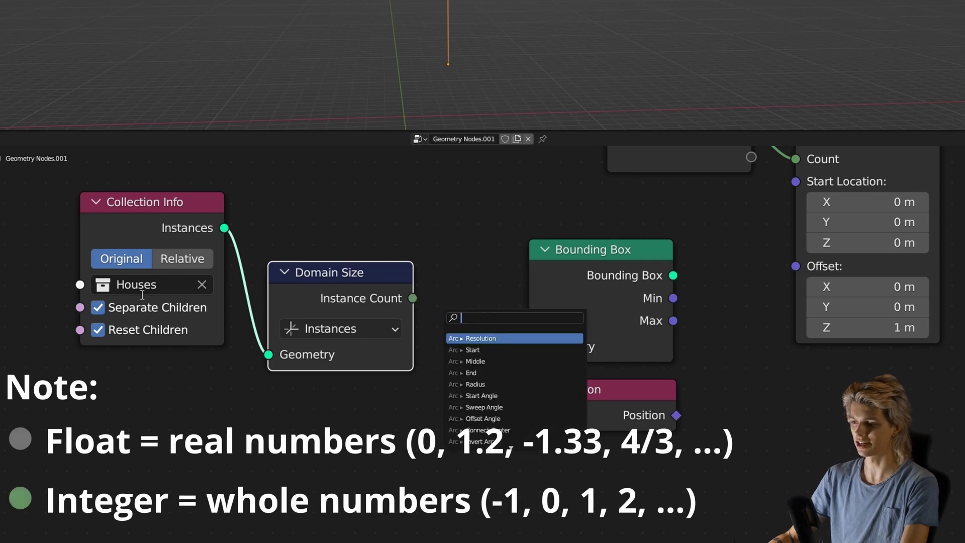
{"action": "key", "text": "Escape"}
{"action": "scroll", "coordinate": [416, 300], "scroll_direction": "down", "scroll_amount": 2}
{"action": "middle_click_drag", "start_coordinate": [416, 299], "coordinate": [471, 318]}
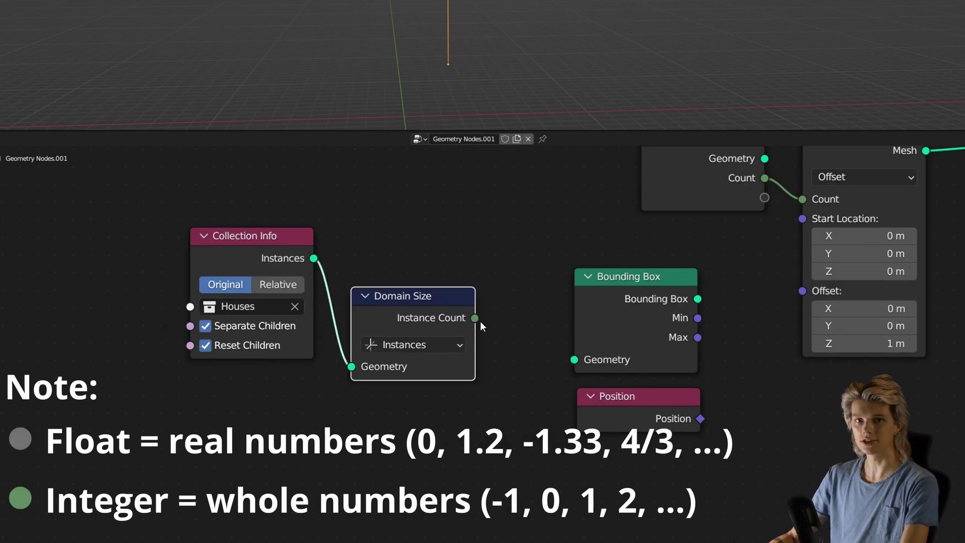
{"action": "mouse_move", "coordinate": [475, 322]}
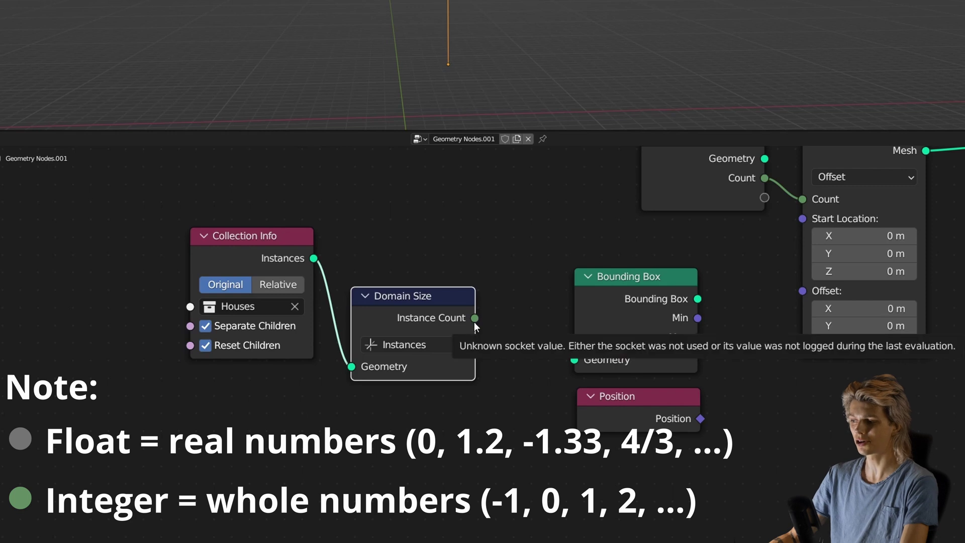
{"action": "left_click_drag", "start_coordinate": [437, 304], "coordinate": [447, 334]}
{"action": "type", "text": "sub"}
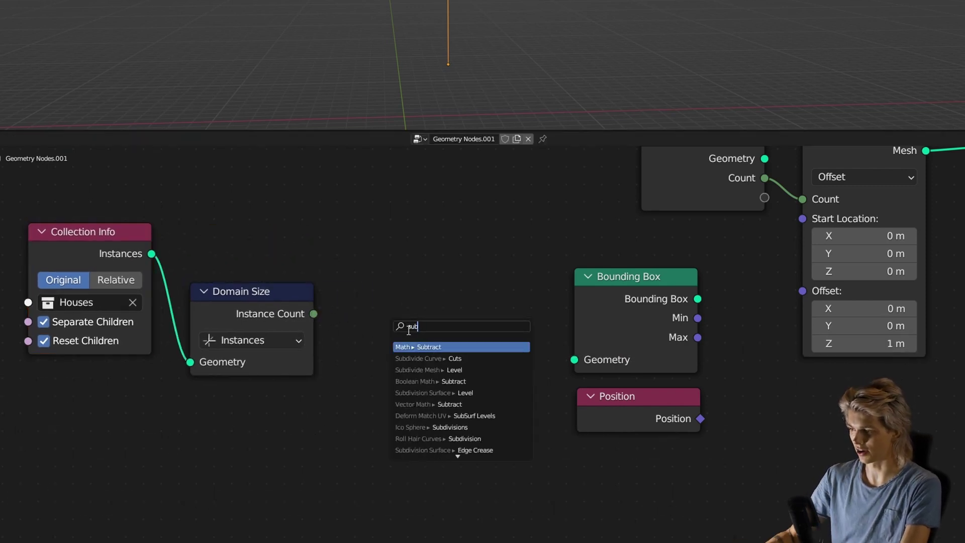
{"action": "key", "text": "Return"}
{"action": "left_click", "coordinate": [420, 390]}
{"action": "type", "text": "1"}
{"action": "key", "text": "Return"}
- Delete the Bounding Box and Position nodes
{"action": "scroll", "coordinate": [485, 361], "scroll_direction": "down", "scroll_amount": 1}
{"action": "left_click_drag", "start_coordinate": [499, 280], "coordinate": [622, 411]}
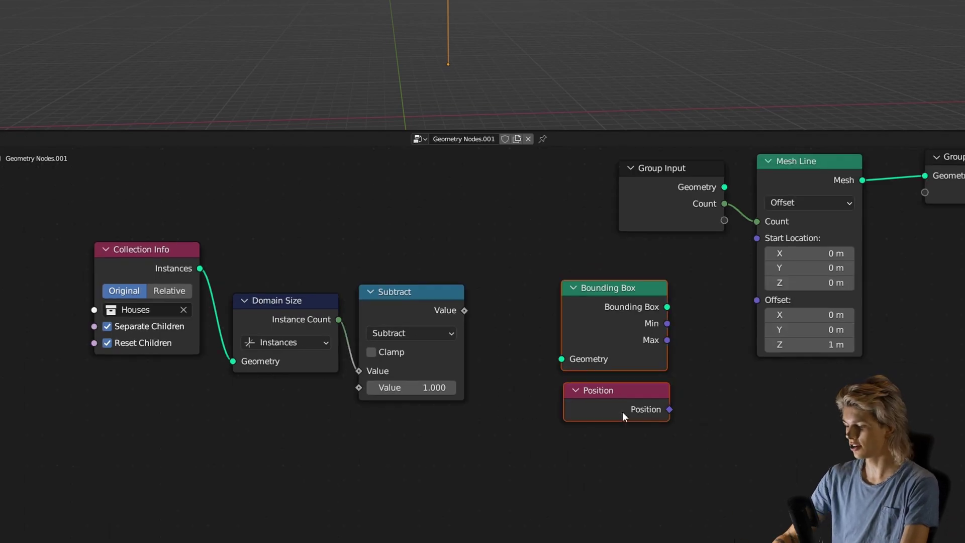
{"action": "key", "text": "x"}
- Add a Random Value node beside the Subtract node
{"action": "left_click_drag", "start_coordinate": [464, 310], "coordinate": [538, 300]}
{"action": "type", "text": "rab"}
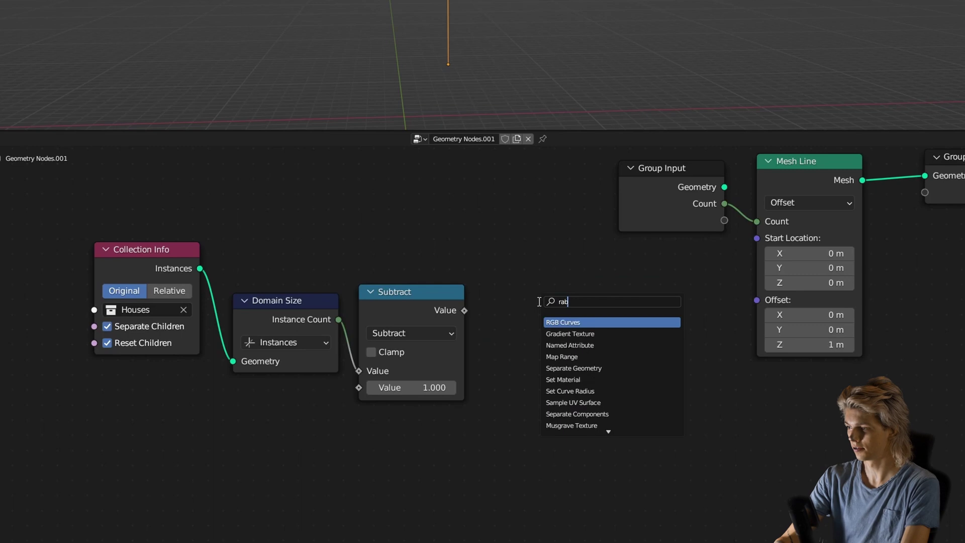
{"action": "key", "text": "BackSpace"}
{"action": "type", "text": "nd"}
{"action": "key", "text": "Return"}
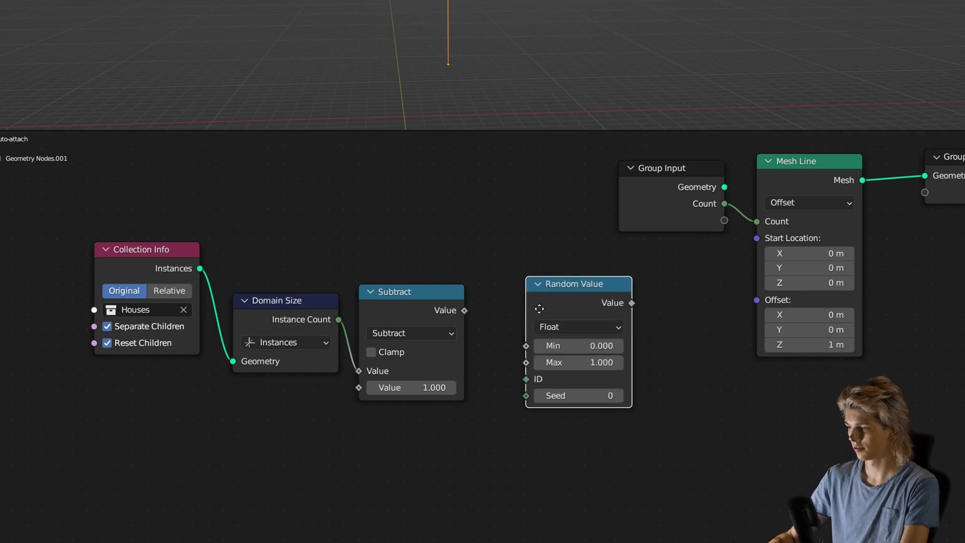
{"action": "left_click", "coordinate": [544, 307]}
- Set the Random Value node to Integer and feed the Subtract result into its Max input
{"action": "left_click", "coordinate": [576, 319]}
{"action": "left_click", "coordinate": [571, 354]}
{"action": "left_click_drag", "start_coordinate": [464, 310], "coordinate": [525, 355]}
{"action": "left_click", "coordinate": [587, 330]}
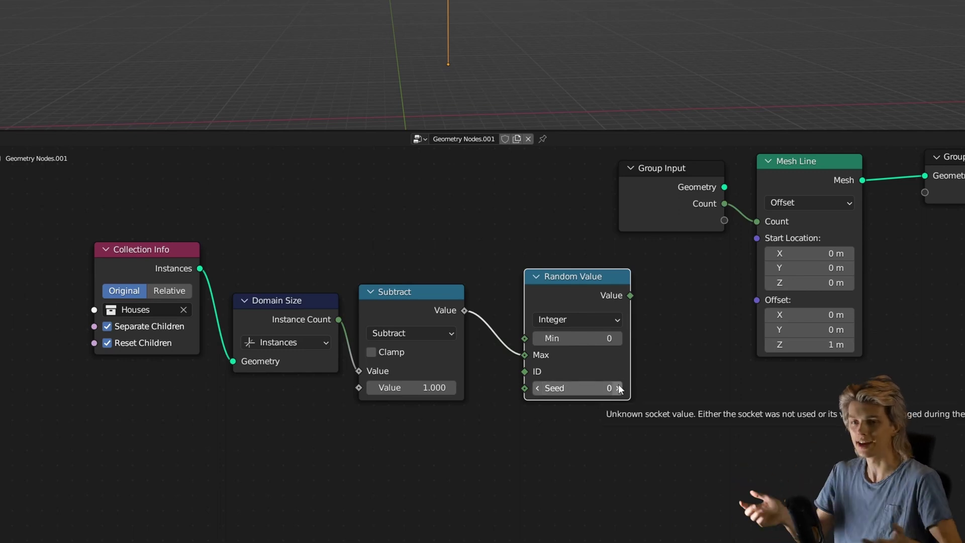
- Move the Domain Size, Subtract and Random Value nodes together down below the Collection Info node
{"action": "middle_click_drag", "start_coordinate": [590, 422], "coordinate": [453, 430]}
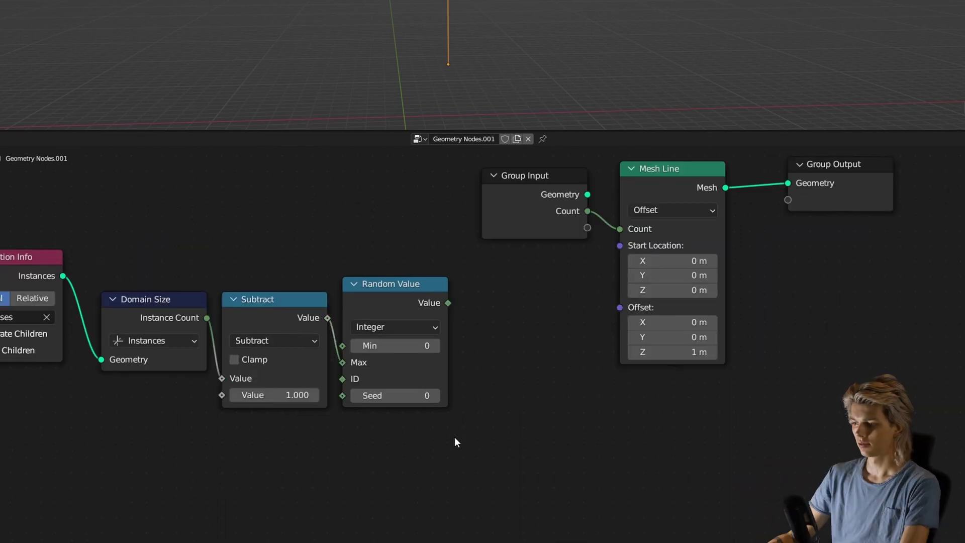
{"action": "scroll", "coordinate": [452, 428], "scroll_direction": "down", "scroll_amount": 6}
{"action": "left_click_drag", "start_coordinate": [530, 410], "coordinate": [261, 332]}
{"action": "left_click_drag", "start_coordinate": [264, 329], "coordinate": [255, 444]}
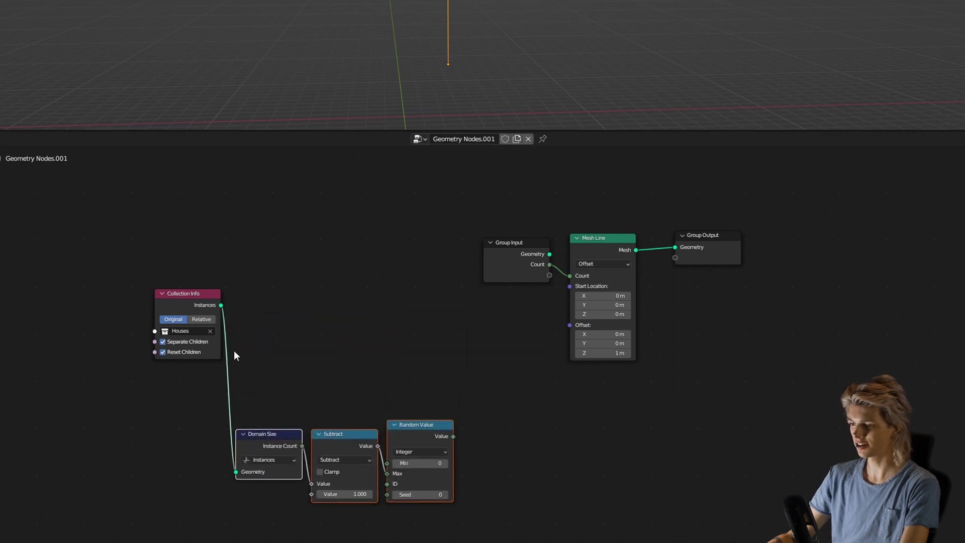
- Route a second link from Collection Info's Instances output to a reroute point above Random Value, cut off from the Group Output
{"action": "left_click_drag", "start_coordinate": [220, 305], "coordinate": [675, 246]}
{"action": "mouse_move", "coordinate": [418, 309]}
{"action": "right_mouse_down", "text": "shift"}
{"action": "mouse_move", "coordinate": [413, 232]}
{"action": "mouse_move", "coordinate": [409, 282]}
{"action": "right_mouse_up", "text": "shift"}
{"action": "left_click_drag", "start_coordinate": [380, 251], "coordinate": [421, 316]}
{"action": "key", "text": "g"}
{"action": "left_click", "coordinate": [483, 401]}
{"action": "right_click_drag", "start_coordinate": [501, 330], "coordinate": [521, 393], "text": "ctrl"}
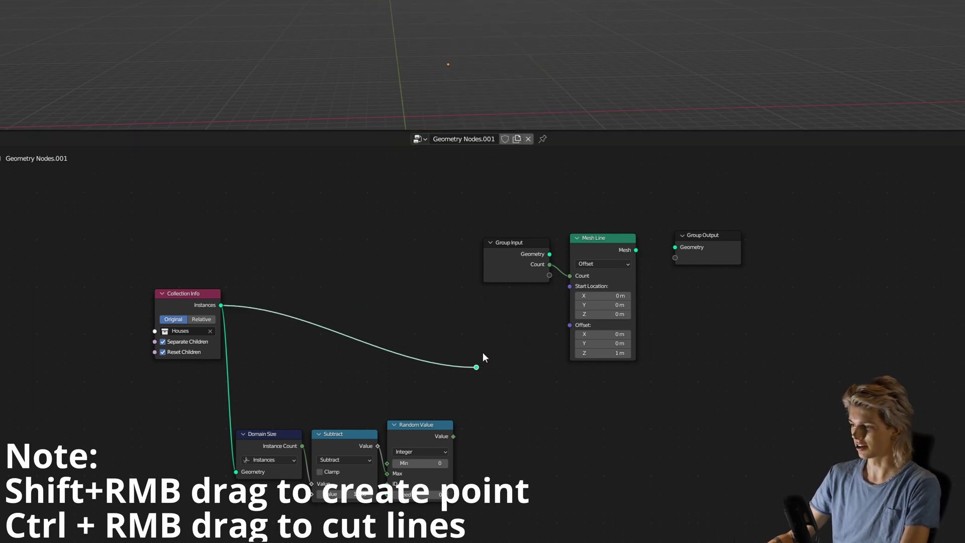
- Turn the reroute point into a node group and place the group node just above and beside Random Value
{"action": "key", "text": "ctrl+g"}
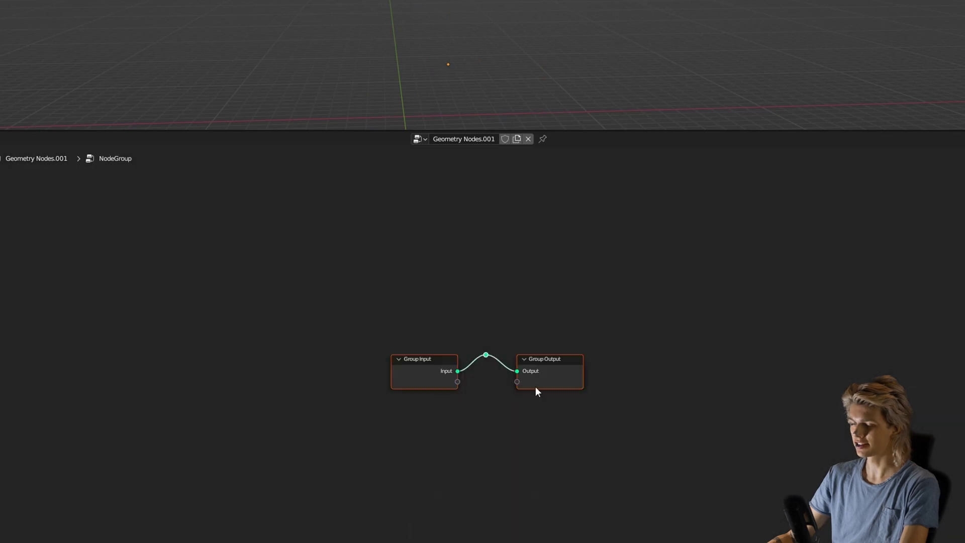
{"action": "key", "text": "alt+a"}
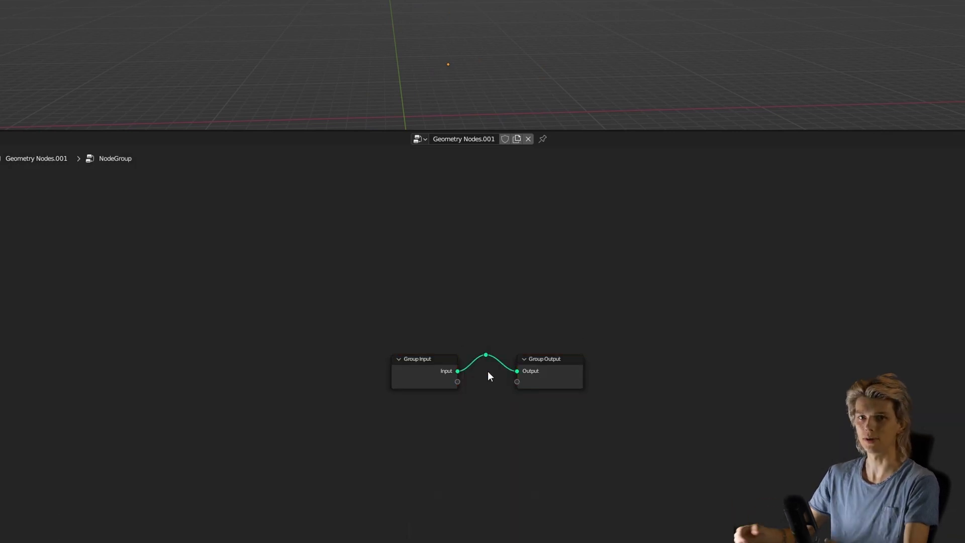
{"action": "key", "text": "Tab"}
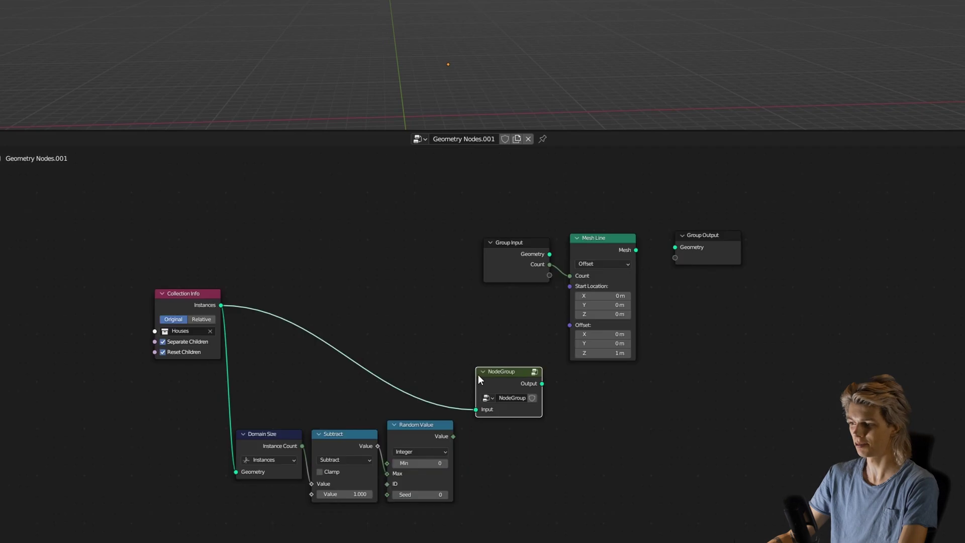
{"action": "mouse_move", "coordinate": [497, 384]}
{"action": "left_mouse_down"}
{"action": "mouse_move", "coordinate": [491, 329]}
{"action": "mouse_move", "coordinate": [491, 372]}
{"action": "left_mouse_up"}
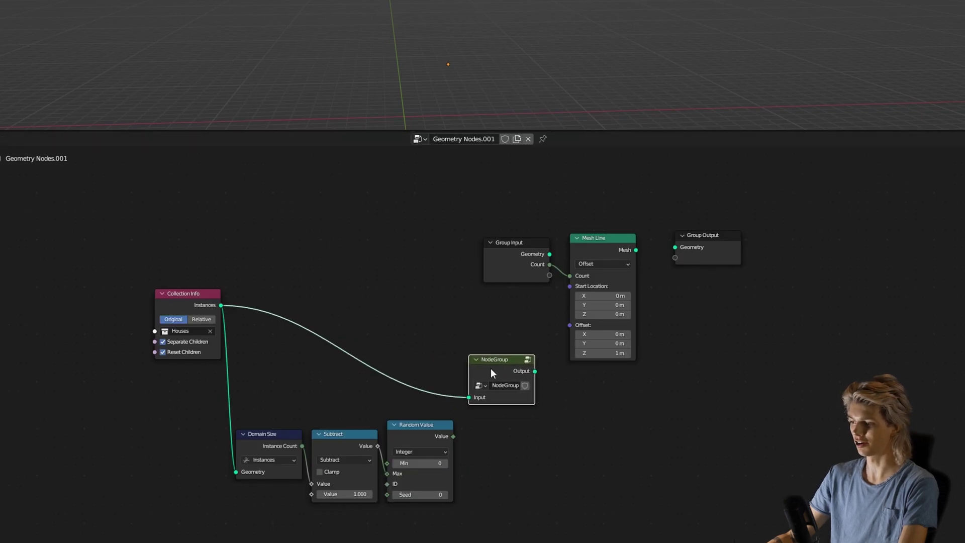
- Add a second input named Index to the node group and set its type to Integer
{"action": "scroll", "coordinate": [456, 420], "scroll_direction": "up", "scroll_amount": 2}
{"action": "mouse_move", "coordinate": [456, 421]}
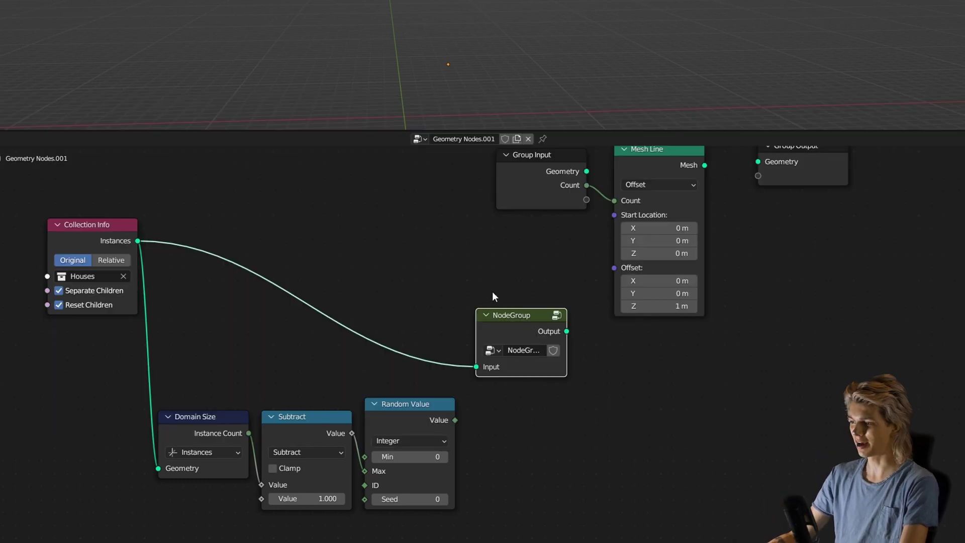
{"action": "key", "text": "Tab"}
{"action": "left_click", "coordinate": [394, 375]}
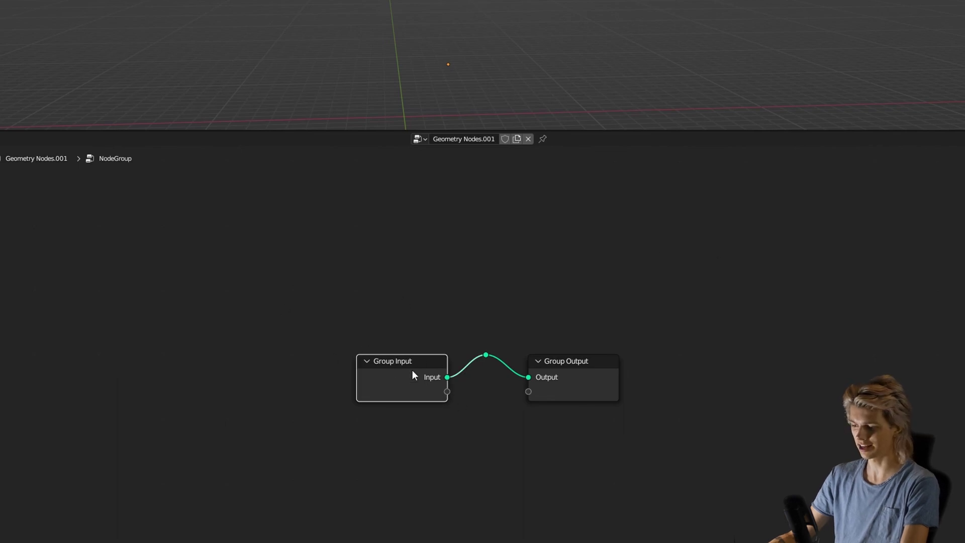
{"action": "key", "text": "n"}
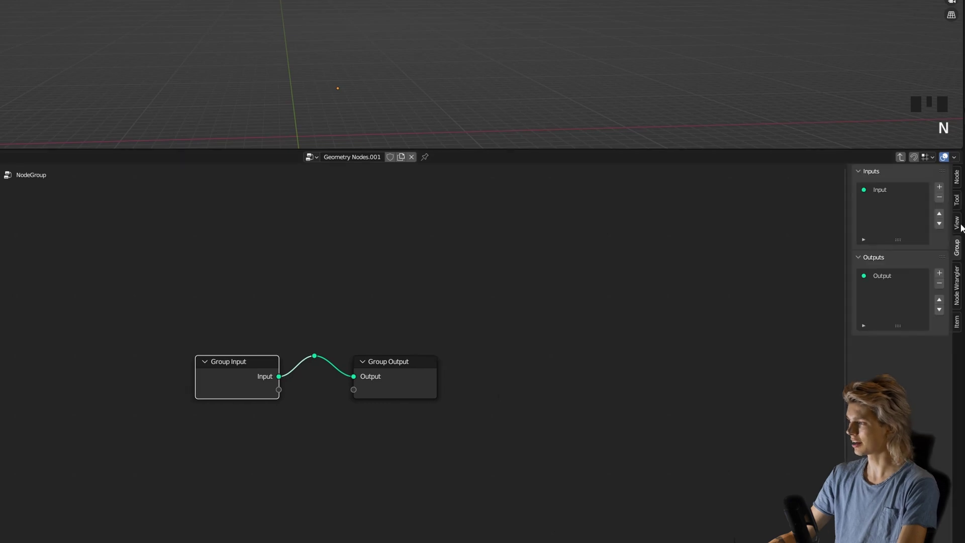
{"action": "left_click", "coordinate": [956, 249]}
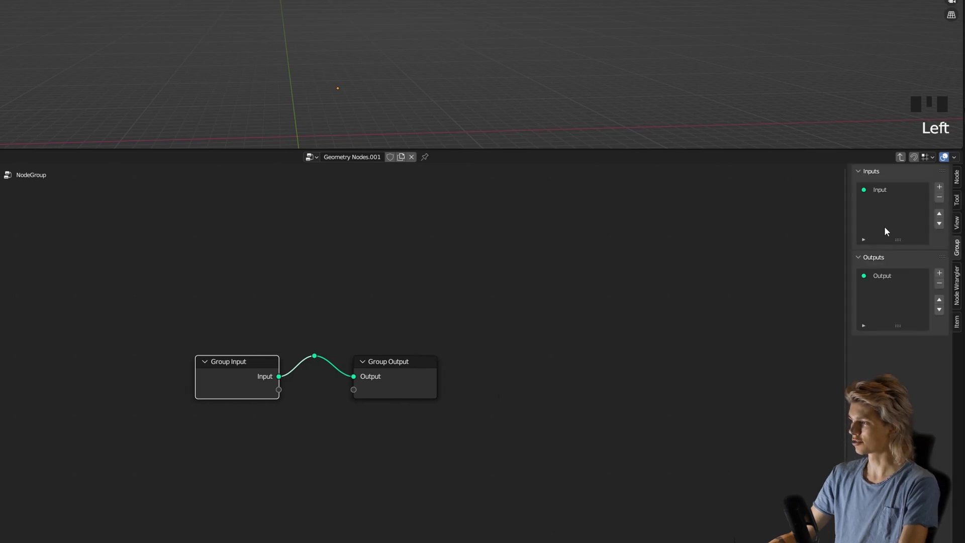
{"action": "left_click", "coordinate": [939, 188]}
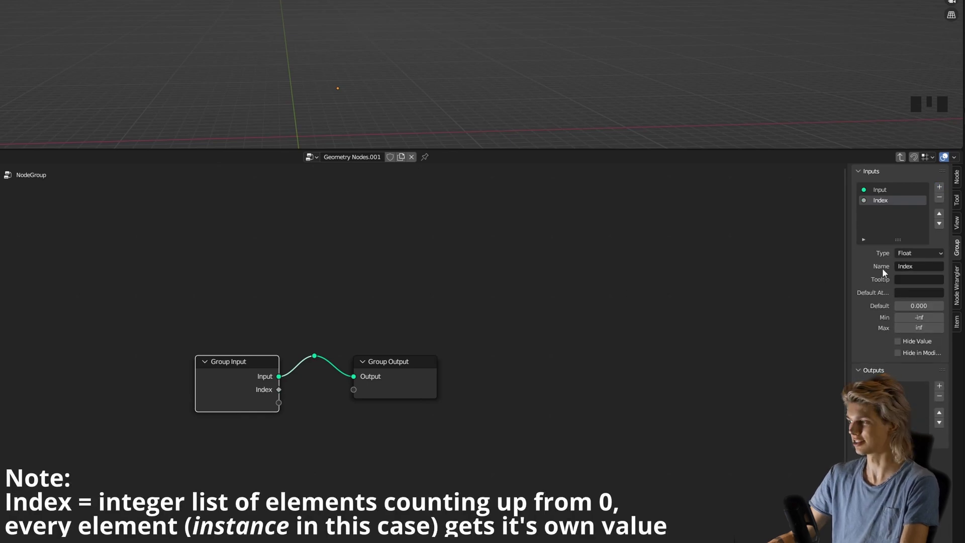
{"action": "left_click", "coordinate": [918, 252]}
{"action": "left_click", "coordinate": [910, 310]}
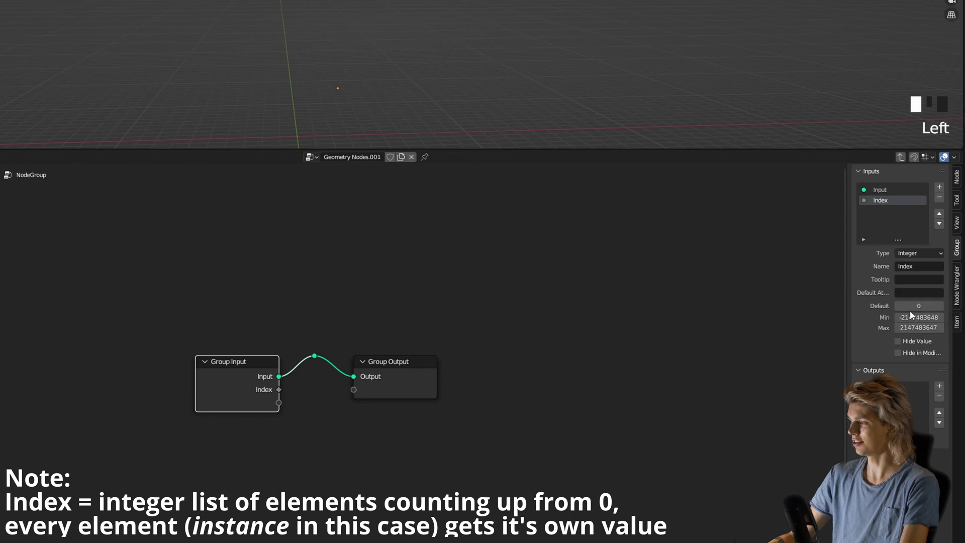
- Exit the group and connect the Random Value output to the node group's Index input
{"action": "key", "text": "Tab"}
{"action": "middle_click_drag", "start_coordinate": [283, 416], "coordinate": [354, 400]}
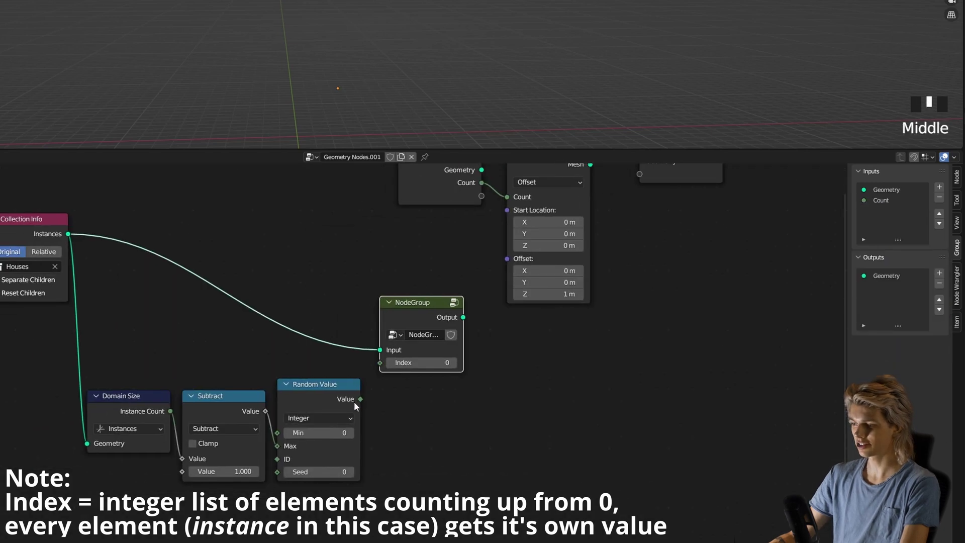
{"action": "left_click_drag", "start_coordinate": [360, 399], "coordinate": [387, 408]}
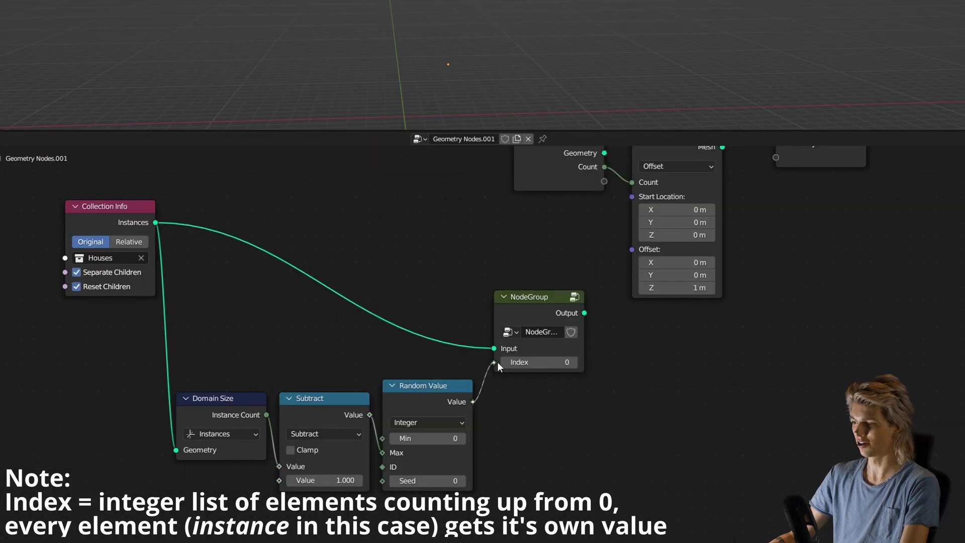
{"action": "left_click_drag", "start_coordinate": [496, 360], "coordinate": [497, 360]}
- Inside the node group, move the reroute point and Group Output farther away from the Group Input
{"action": "key", "text": "Tab"}
{"action": "middle_click_drag", "start_coordinate": [483, 364], "coordinate": [490, 324]}
{"action": "left_click_drag", "start_coordinate": [460, 336], "coordinate": [570, 400]}
{"action": "key", "text": "g"}
{"action": "left_click", "coordinate": [774, 398]}
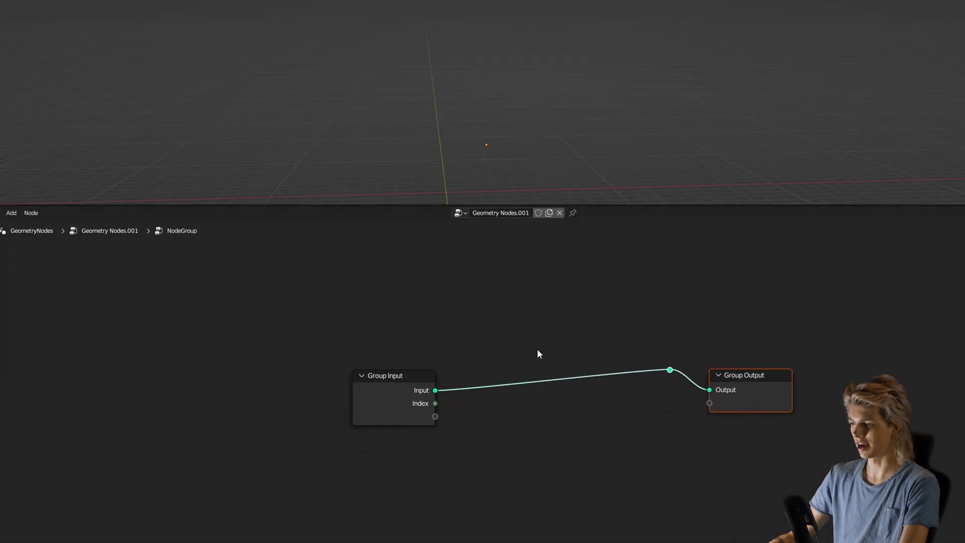
- Insert a Bounding Box node on the link between the Group Input and the reroute point
{"action": "key", "text": "shift+a"}
{"action": "type", "text": "boun"}
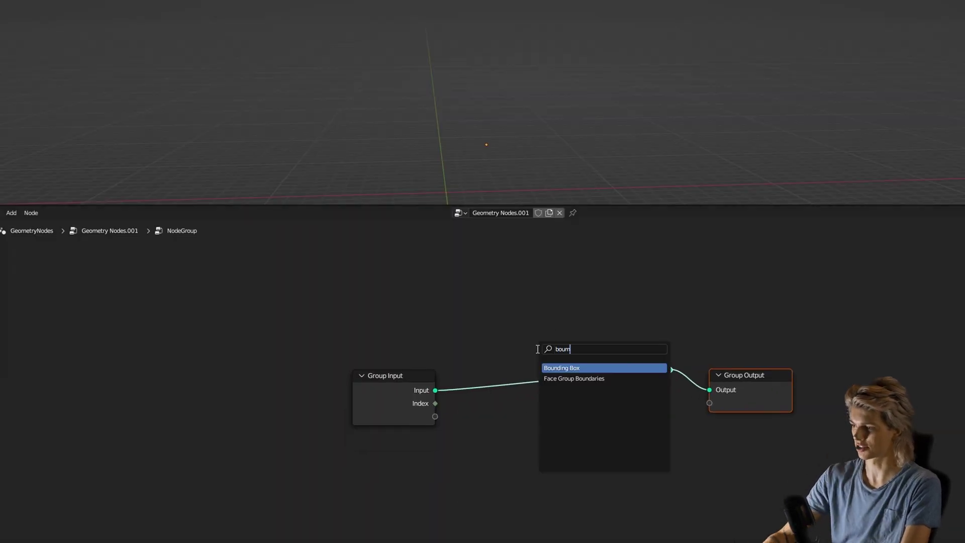
{"action": "key", "text": "Return"}
{"action": "left_click", "coordinate": [487, 384]}
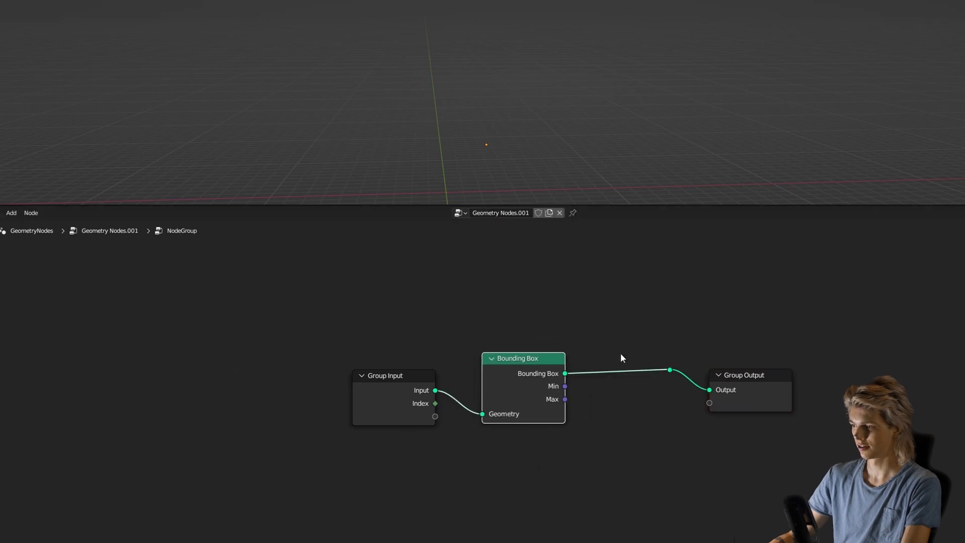
- Preview the Bounding Box output with a Viewer node and enlarge the 3D viewport to see it
{"action": "middle_click_drag", "start_coordinate": [592, 367], "coordinate": [531, 376]}
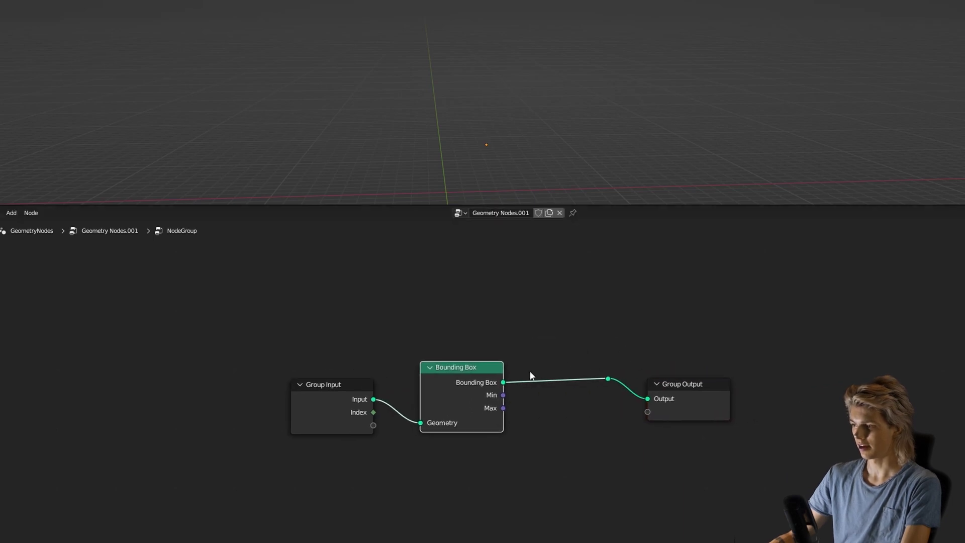
{"action": "left_click", "coordinate": [503, 382], "text": "ctrl+shift"}
{"action": "left_click_drag", "start_coordinate": [560, 382], "coordinate": [604, 294]}
{"action": "middle_click_drag", "start_coordinate": [577, 109], "coordinate": [643, 102]}
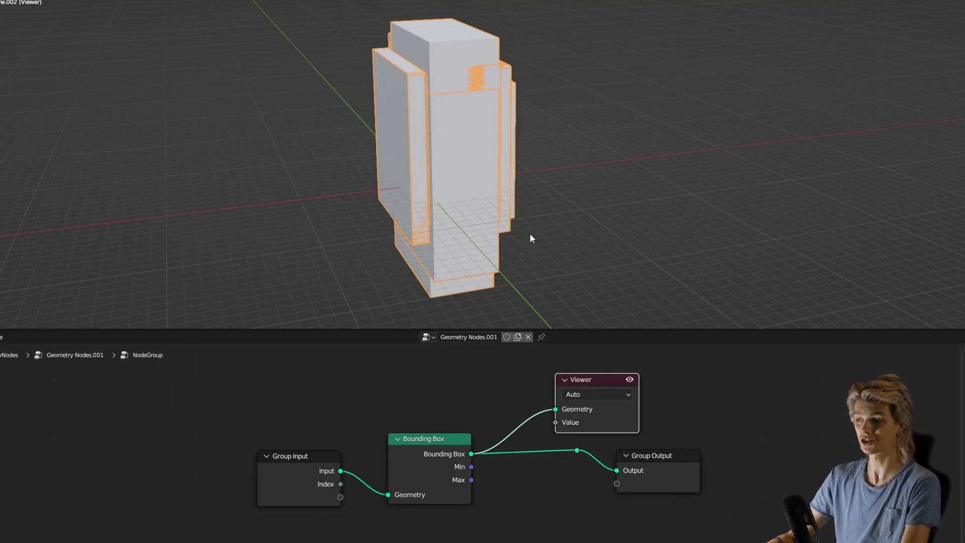
- Insert a Realize Instances node directly after the Bounding Box node
{"action": "key", "text": "shift+a"}
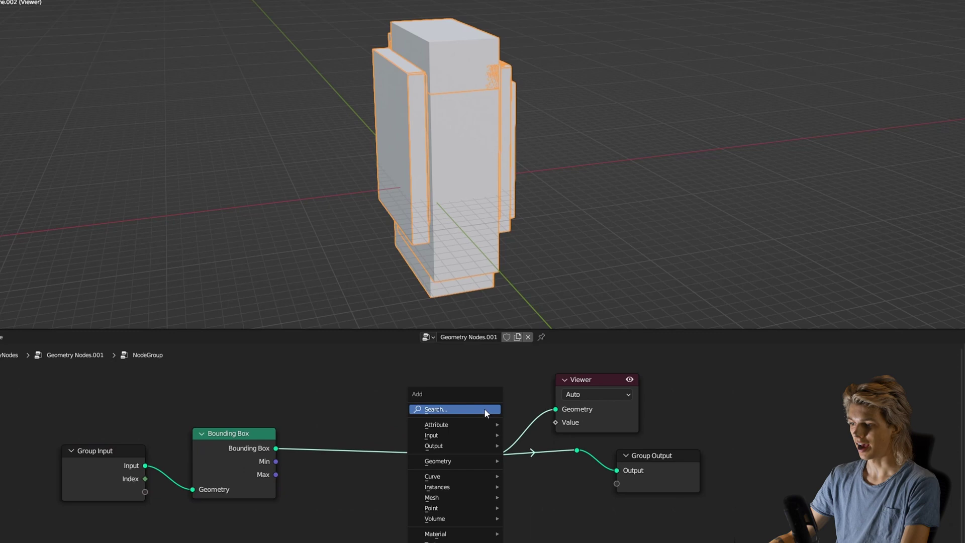
{"action": "left_click", "coordinate": [483, 408]}
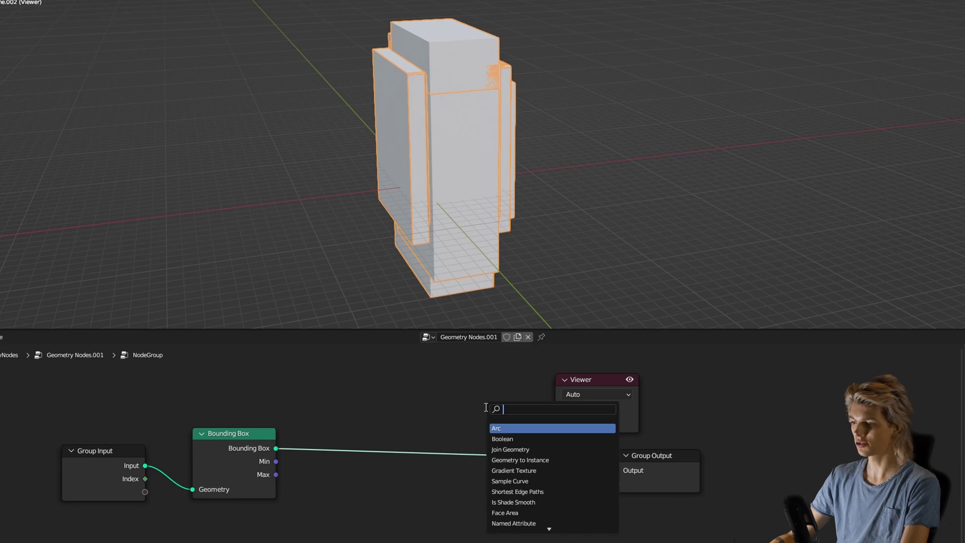
{"action": "type", "text": "rea"}
{"action": "key", "text": "Return"}
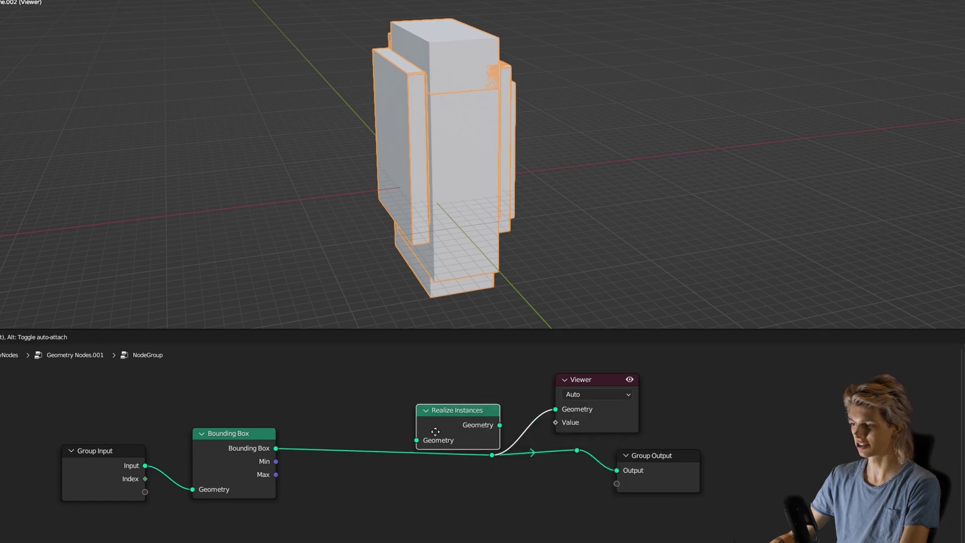
{"action": "left_click", "coordinate": [340, 446]}
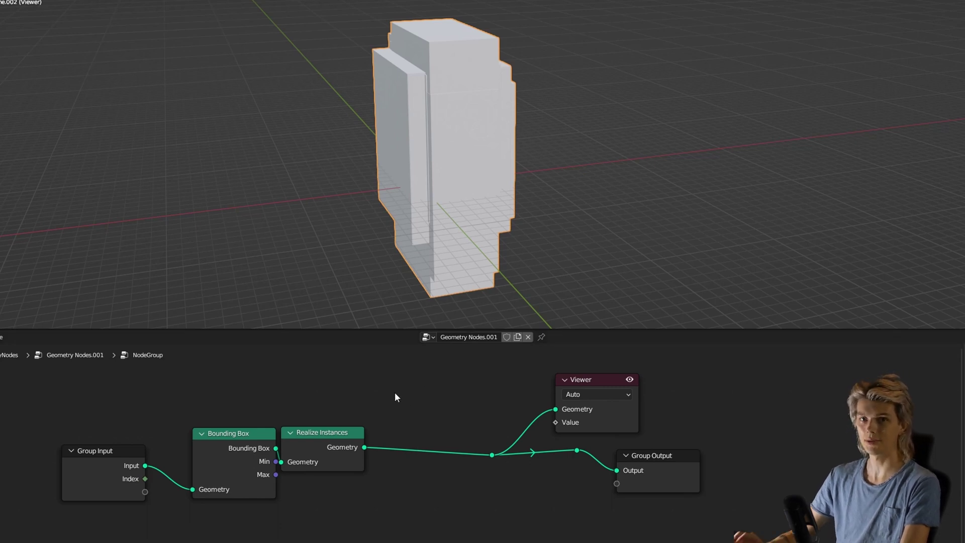
- Add an Index node below the Group Input
{"action": "middle_click_drag", "start_coordinate": [135, 538], "coordinate": [273, 478]}
{"action": "key", "text": "shift+a"}
{"action": "type", "text": "sind"}
{"action": "key", "text": "Return"}
{"action": "left_click", "coordinate": [196, 496]}
- Rename the node group's integer input to Intance Index
{"action": "scroll", "coordinate": [312, 488], "scroll_direction": "up", "scroll_amount": 3}
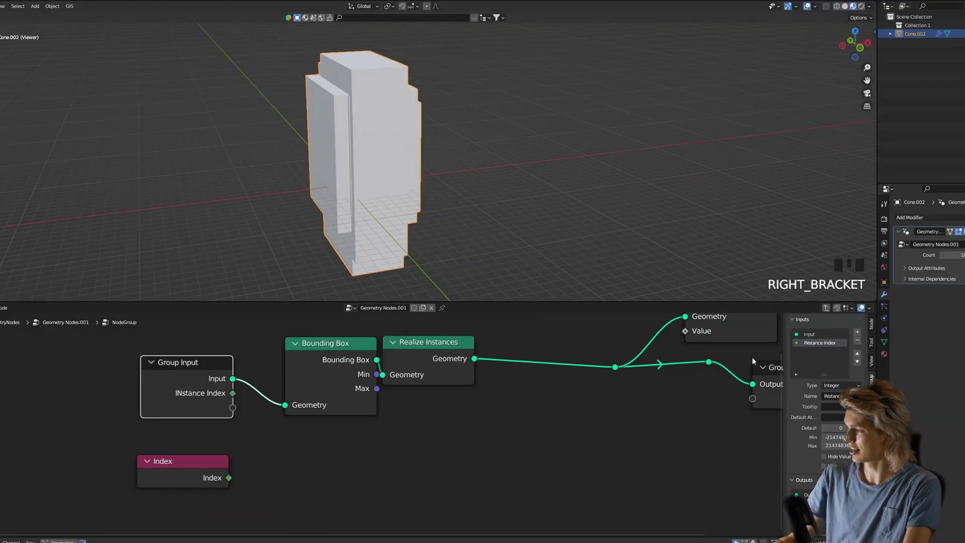
{"action": "double_click", "coordinate": [808, 343]}
{"action": "left_click", "coordinate": [809, 343]}
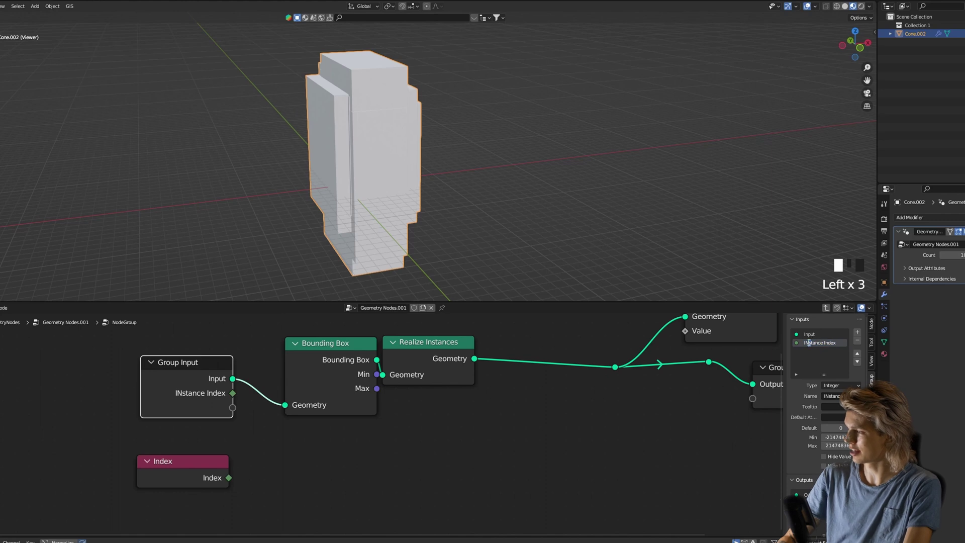
{"action": "key", "text": "BackSpace"}
{"action": "key", "text": "BackSpace"}
{"action": "type", "text": "n"}
{"action": "key", "text": "Return"}
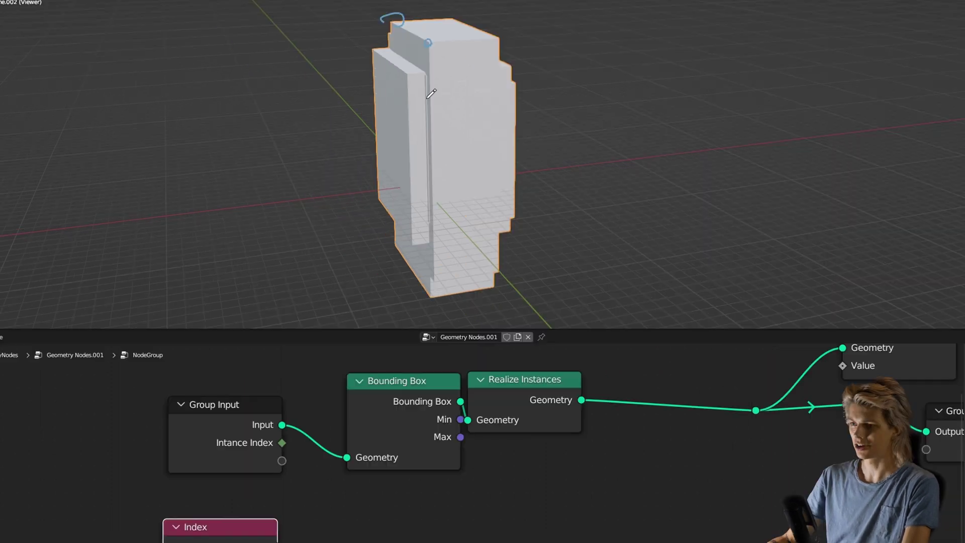
- Undo the annotation strokes drawn over the bounding boxes and select the Group Input node
{"action": "key", "text": "ctrl+z"}
{"action": "key", "text": "ctrl+z"}
{"action": "left_click", "coordinate": [258, 445]}
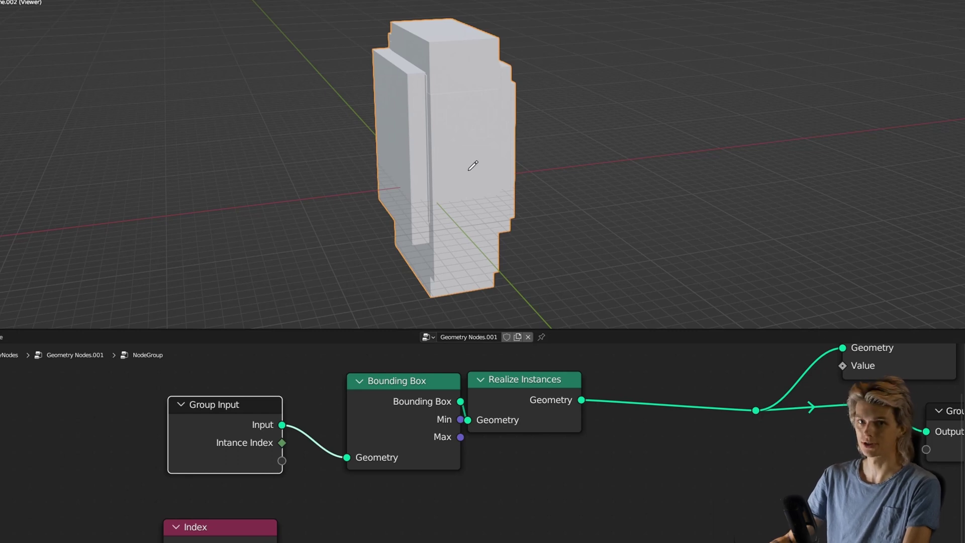
{"action": "key", "text": "alt+a"}
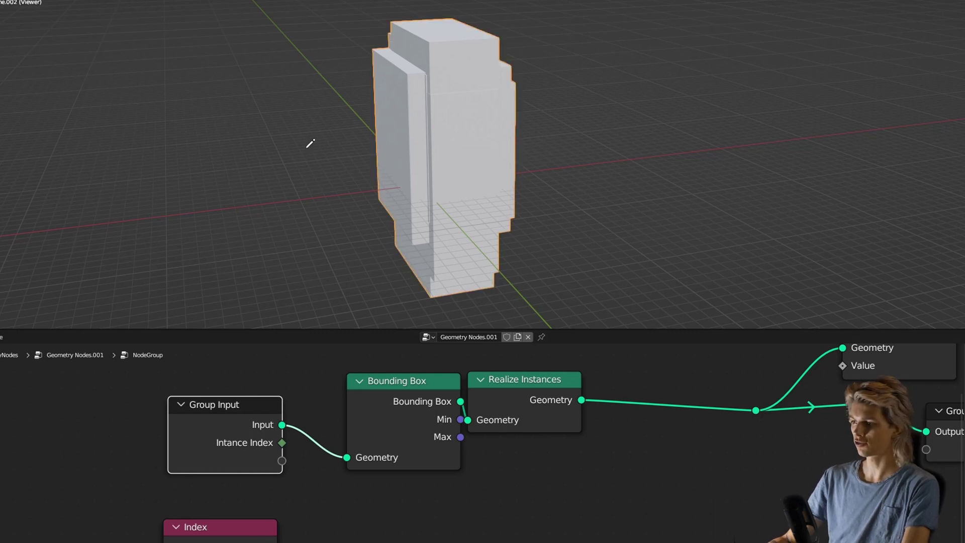
- Add a 2 m cube to the scene, shift it along the X axis and frame it in the viewport
{"action": "key", "text": "shift+a"}
{"action": "mouse_move", "coordinate": [306, 147]}
{"action": "left_click", "coordinate": [356, 158]}
{"action": "key", "text": "x"}
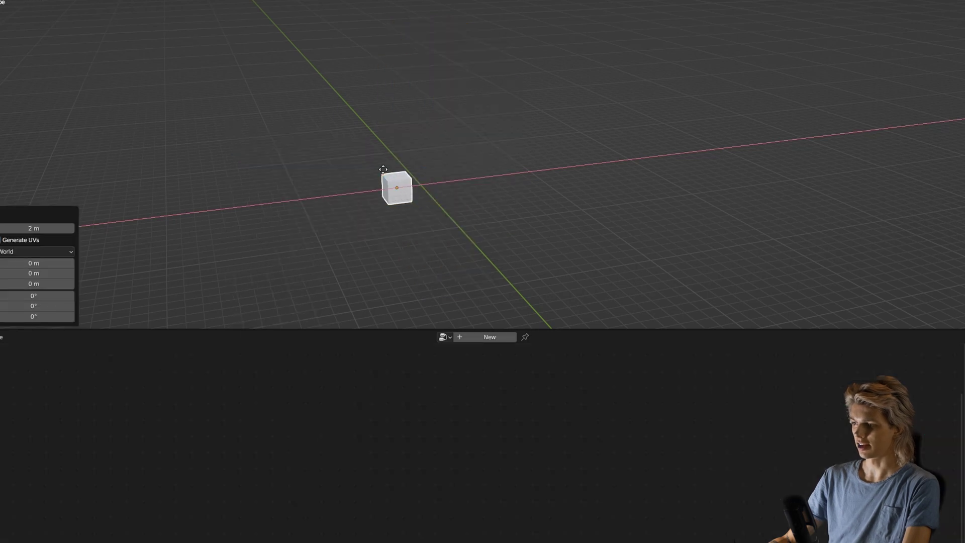
{"action": "left_click", "coordinate": [386, 168]}
{"action": "key", "text": "KP_Decimal"}
{"action": "middle_click_drag", "start_coordinate": [445, 191], "coordinate": [864, 60]}
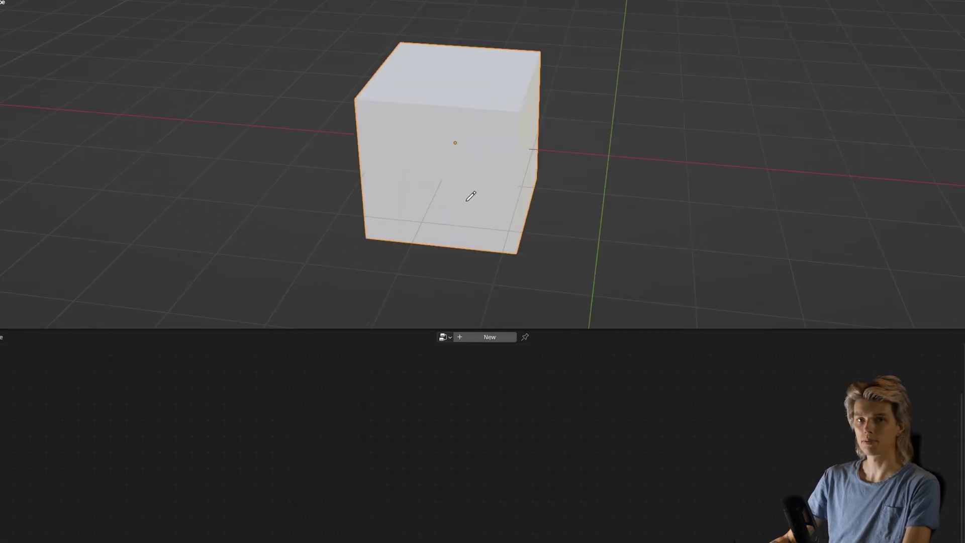
- Annotate the diagonal between the cube's opposite corners with an arrow and a sketched line, and undo the last stroke
{"action": "scroll", "coordinate": [460, 203], "scroll_direction": "up", "scroll_amount": 2}
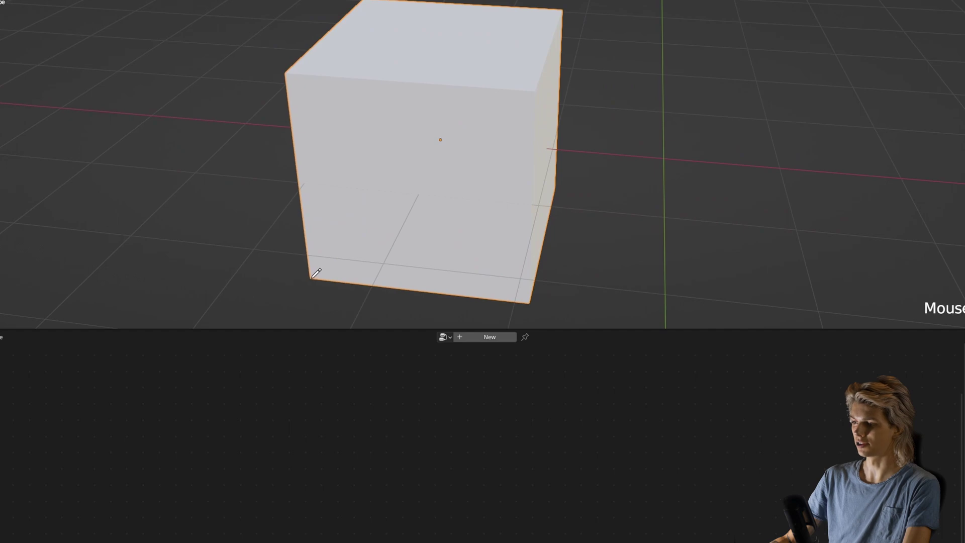
{"action": "left_click_drag", "start_coordinate": [312, 277], "coordinate": [549, 27]}
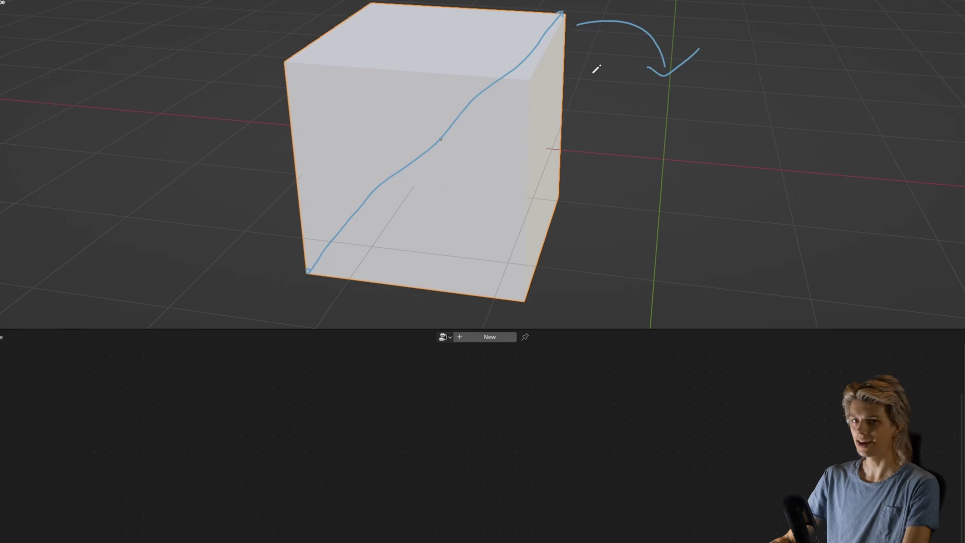
{"action": "left_click_drag", "start_coordinate": [602, 57], "coordinate": [779, 116]}
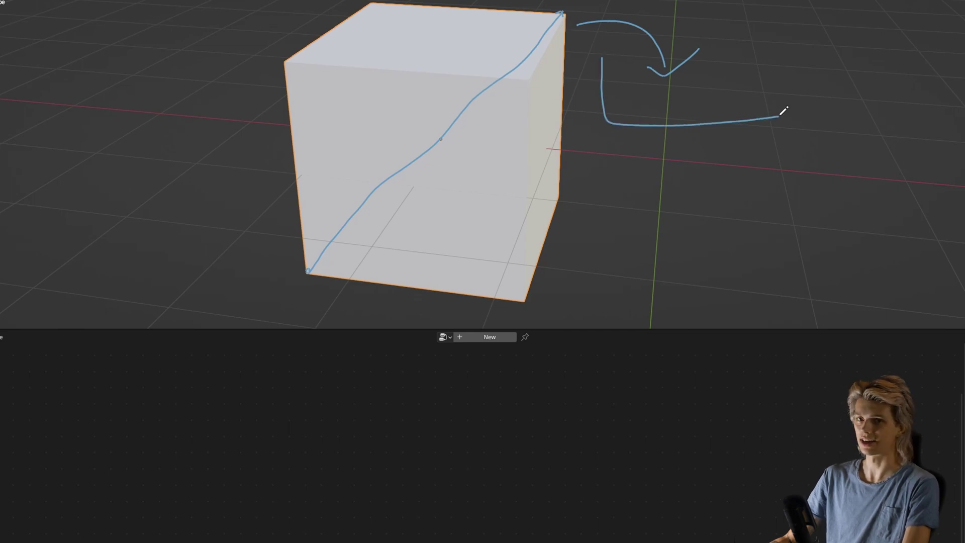
{"action": "key", "text": "ctrl+z"}
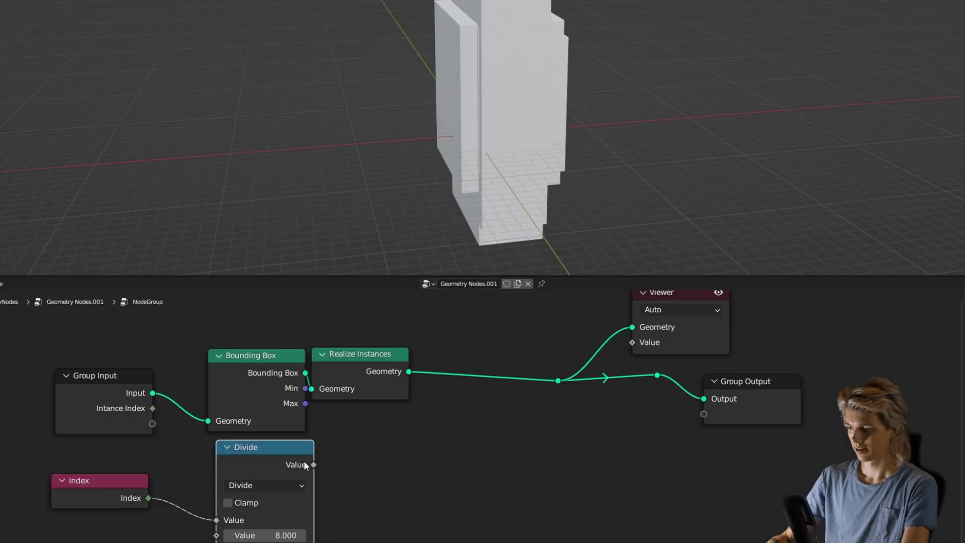
- Delete the existing Divide node and add a new Divide math node fed by the Index output
{"action": "key", "text": "x"}
{"action": "middle_click_drag", "start_coordinate": [282, 457], "coordinate": [356, 431]}
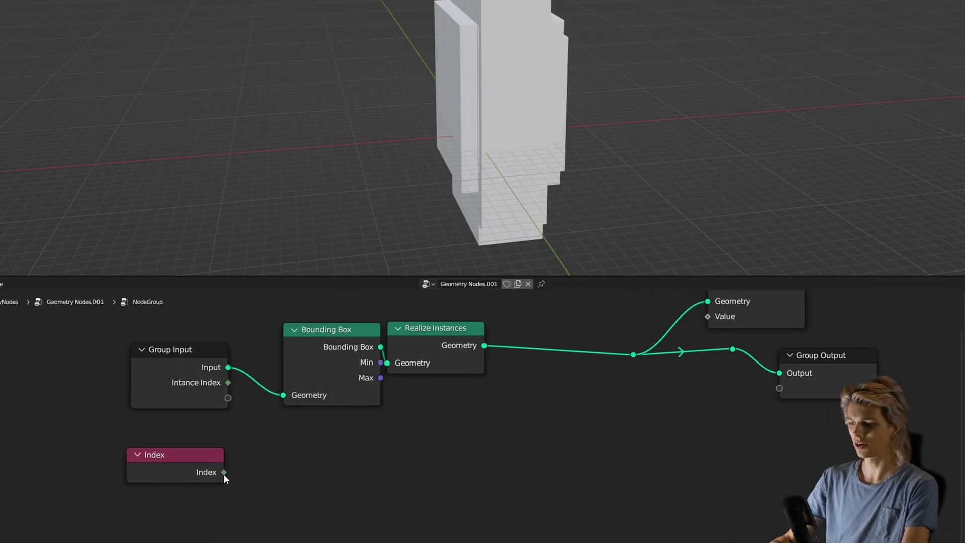
{"action": "left_click_drag", "start_coordinate": [224, 472], "coordinate": [284, 486]}
{"action": "type", "text": "div"}
{"action": "key", "text": "Return"}
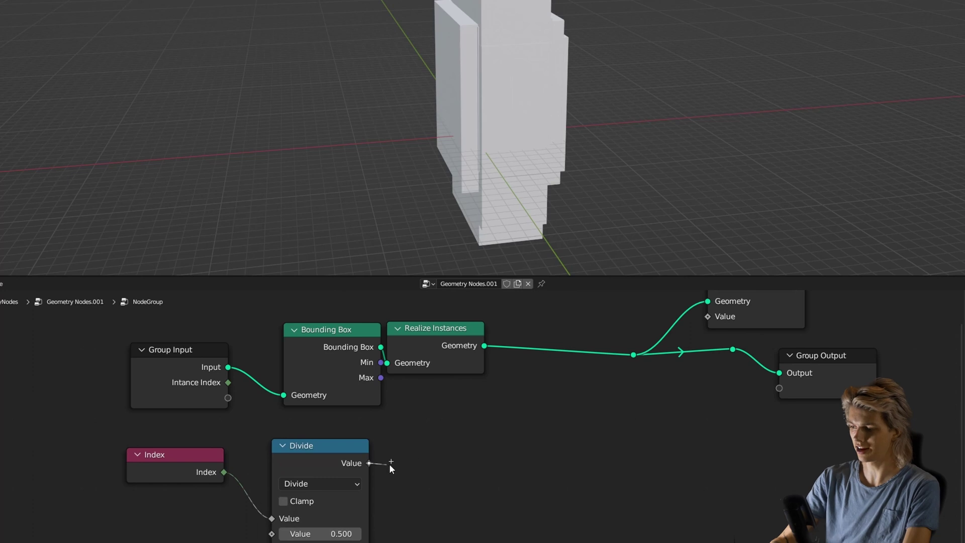
- Feed the Divide output into a new Floor node and set the divisor to 8
{"action": "left_click_drag", "start_coordinate": [369, 463], "coordinate": [414, 464]}
{"action": "type", "text": "floo"}
{"action": "key", "text": "Return"}
{"action": "left_click", "coordinate": [336, 533]}
{"action": "type", "text": "8"}
{"action": "key", "text": "Return"}
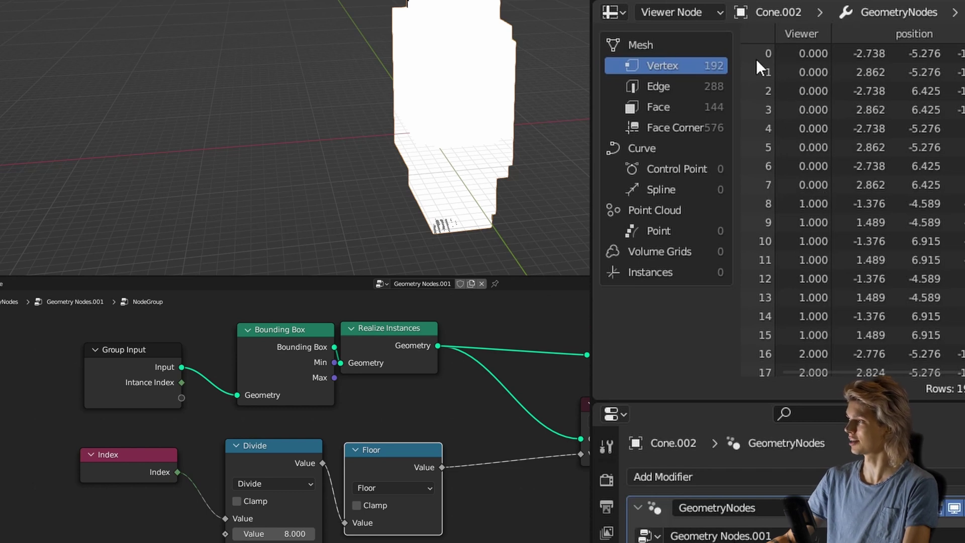
{"action": "scroll", "coordinate": [799, 171], "scroll_direction": "down", "scroll_amount": 1}
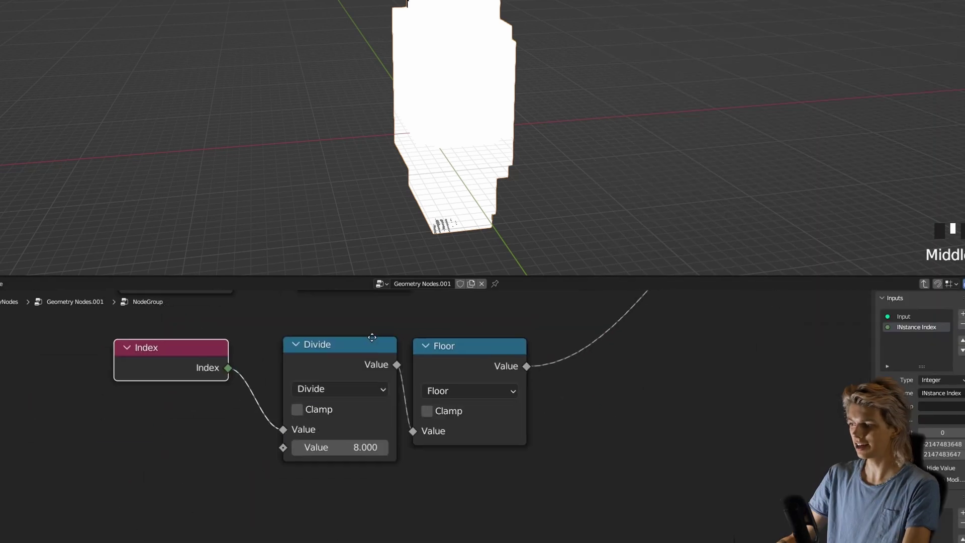
- Add a Modulo math node fed by the Index output and place it below the Divide node
{"action": "middle_click_drag", "start_coordinate": [371, 337], "coordinate": [373, 333]}
{"action": "left_click_drag", "start_coordinate": [284, 443], "coordinate": [280, 477]}
{"action": "type", "text": "modu"}
{"action": "left_click", "coordinate": [340, 498]}
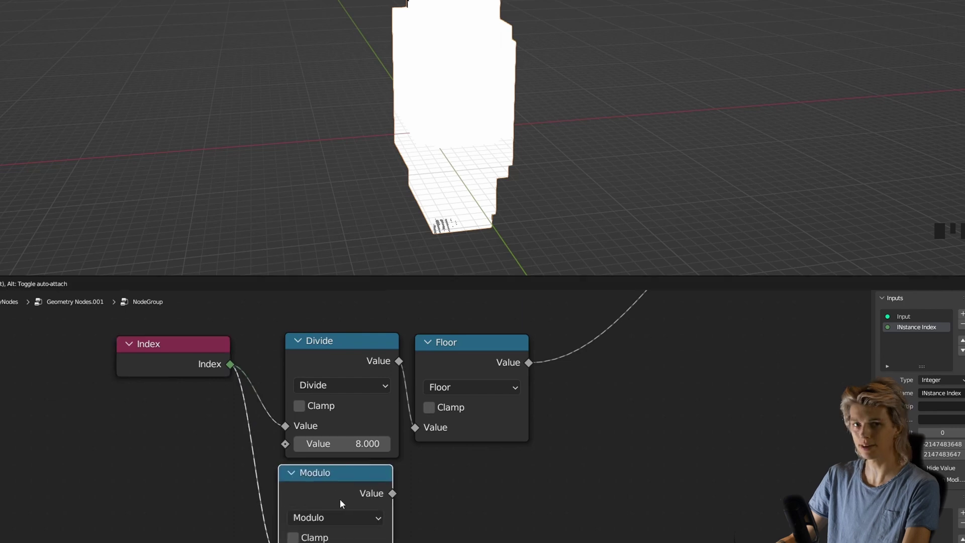
{"action": "left_click", "coordinate": [339, 499]}
- Set the Modulo node's second value to 8 and align the node under Divide
{"action": "scroll", "coordinate": [341, 497], "scroll_direction": "down", "scroll_amount": 5}
{"action": "middle_click_drag", "start_coordinate": [341, 498], "coordinate": [358, 443]}
{"action": "double_click", "coordinate": [373, 494]}
{"action": "type", "text": "8"}
{"action": "key", "text": "Return"}
{"action": "left_click_drag", "start_coordinate": [357, 436], "coordinate": [362, 445]}
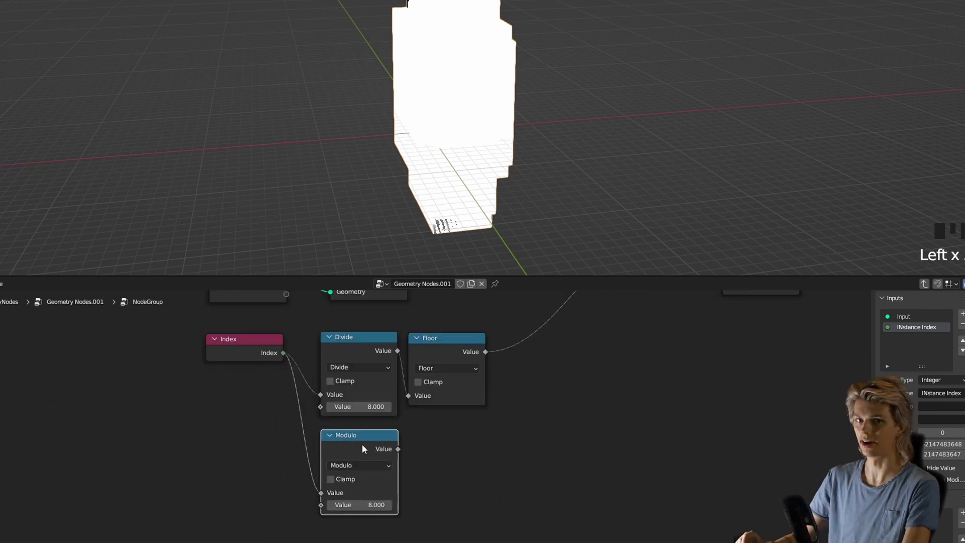
- Preview the Modulo output through the Viewer and examine how its values fall on the bounding box corners
{"action": "left_click", "coordinate": [401, 448], "text": "ctrl+shift"}
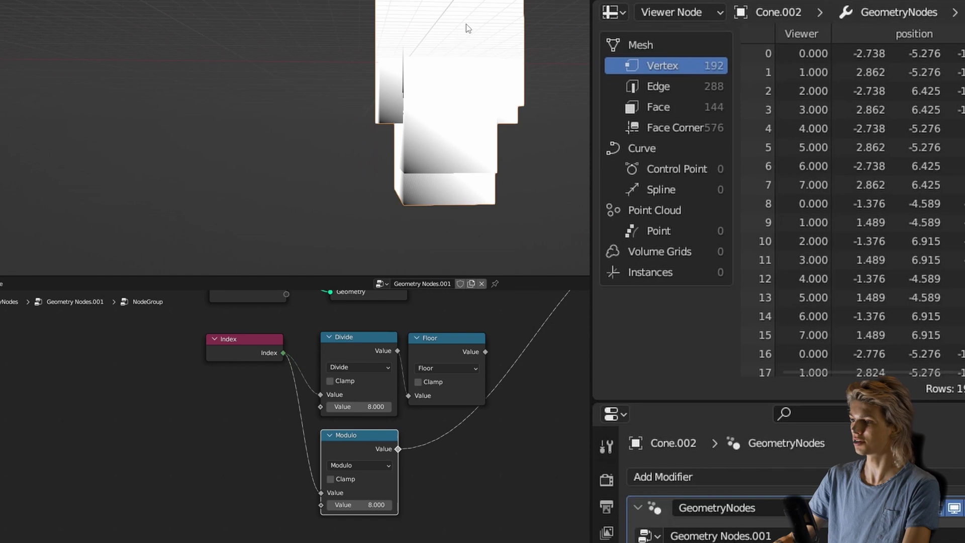
{"action": "scroll", "coordinate": [432, 92], "scroll_direction": "up", "scroll_amount": 3}
{"action": "middle_click_drag", "start_coordinate": [387, 214], "coordinate": [397, 163], "text": "shift"}
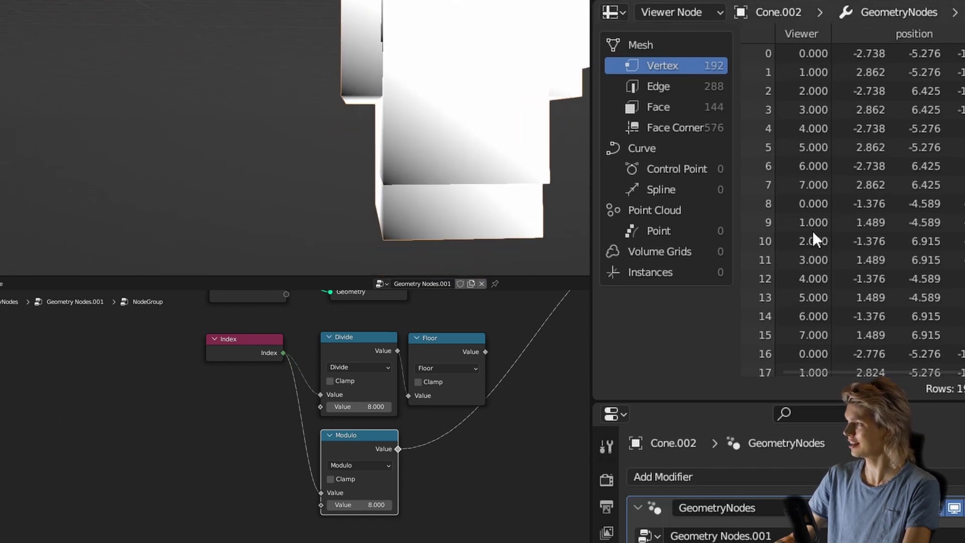
{"action": "scroll", "coordinate": [804, 351], "scroll_direction": "down", "scroll_amount": 2}
{"action": "middle_click_drag", "start_coordinate": [563, 166], "coordinate": [355, 140]}
{"action": "middle_click_drag", "start_coordinate": [326, 101], "coordinate": [272, 52]}
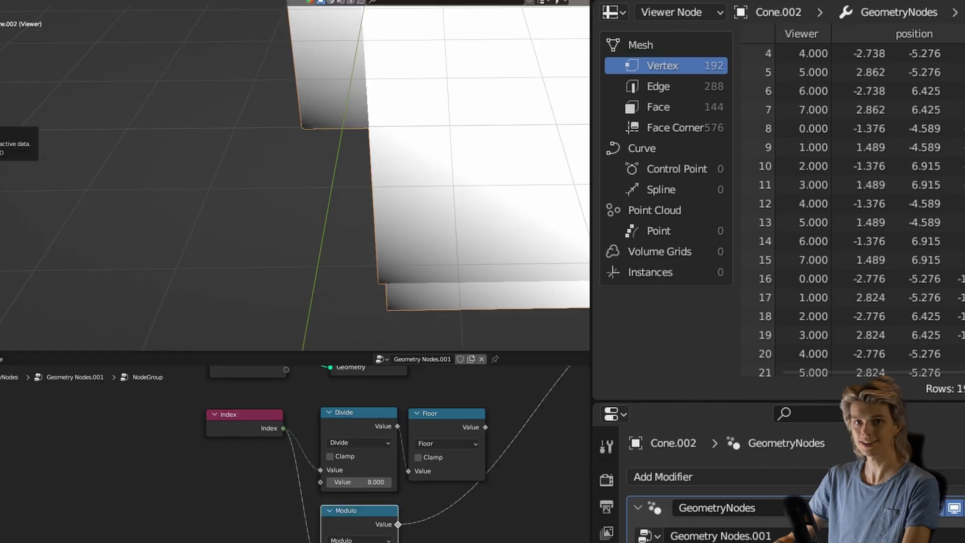
{"action": "left_click", "coordinate": [1, 119]}
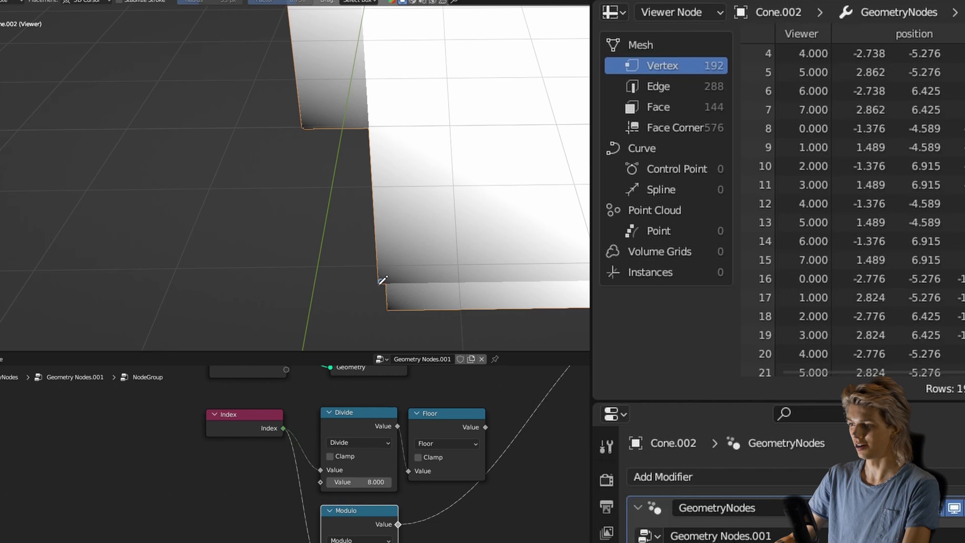
{"action": "scroll", "coordinate": [449, 207], "scroll_direction": "down", "scroll_amount": 6}
{"action": "middle_click_drag", "start_coordinate": [449, 207], "coordinate": [394, 143]}
{"action": "middle_click_drag", "start_coordinate": [495, 113], "coordinate": [553, 148], "text": "shift"}
{"action": "scroll", "coordinate": [400, 199], "scroll_direction": "up", "scroll_amount": 5}
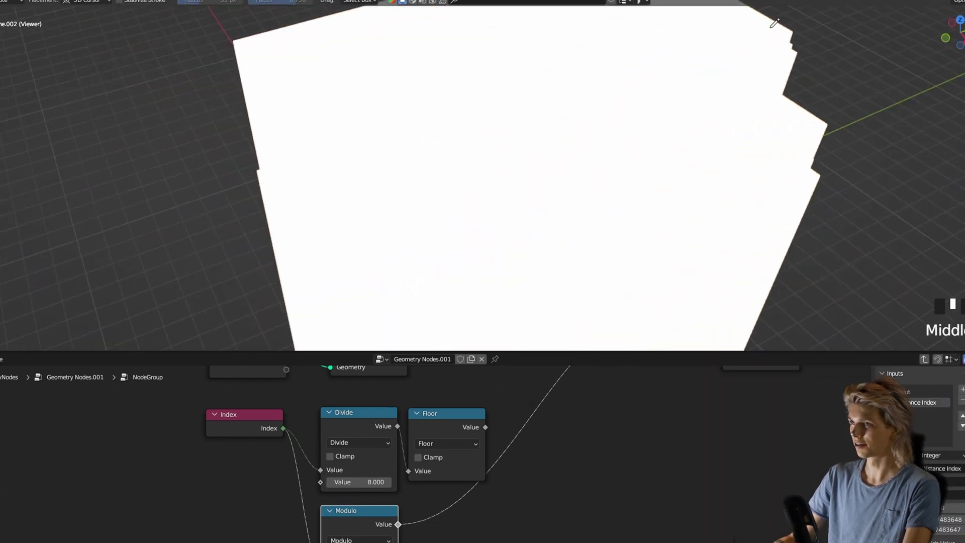
- Add a Compare node set to Equal, fed by the Modulo output, beside the Modulo node
{"action": "middle_click_drag", "start_coordinate": [433, 528], "coordinate": [392, 520]}
{"action": "middle_click_drag", "start_coordinate": [391, 444], "coordinate": [263, 339]}
{"action": "left_click_drag", "start_coordinate": [255, 334], "coordinate": [297, 366]}
{"action": "type", "text": "comp"}
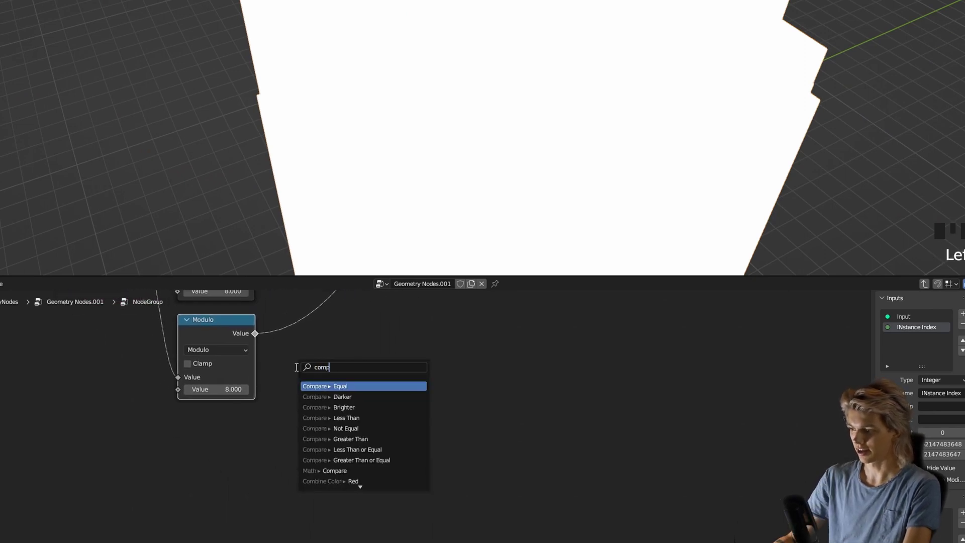
{"action": "key", "text": "Return"}
{"action": "left_click", "coordinate": [321, 341]}
{"action": "left_click", "coordinate": [303, 431]}
- Add a second Equal node fed by Modulo, set its B value to 7 and preview its result
{"action": "left_click_drag", "start_coordinate": [255, 334], "coordinate": [307, 421]}
{"action": "type", "text": "com"}
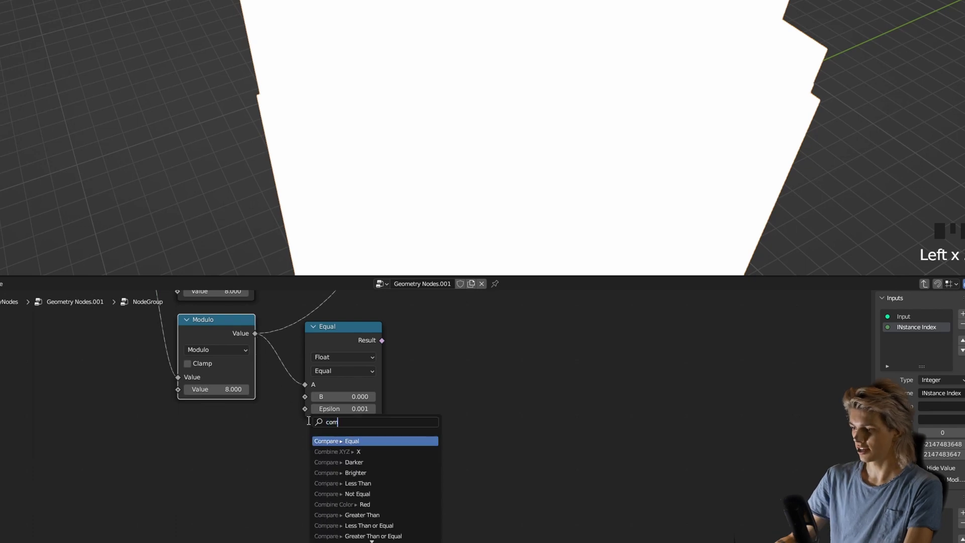
{"action": "key", "text": "Return"}
{"action": "left_click", "coordinate": [321, 445]}
{"action": "left_click", "coordinate": [377, 448], "text": "ctrl+shift"}
{"action": "left_click", "coordinate": [349, 503]}
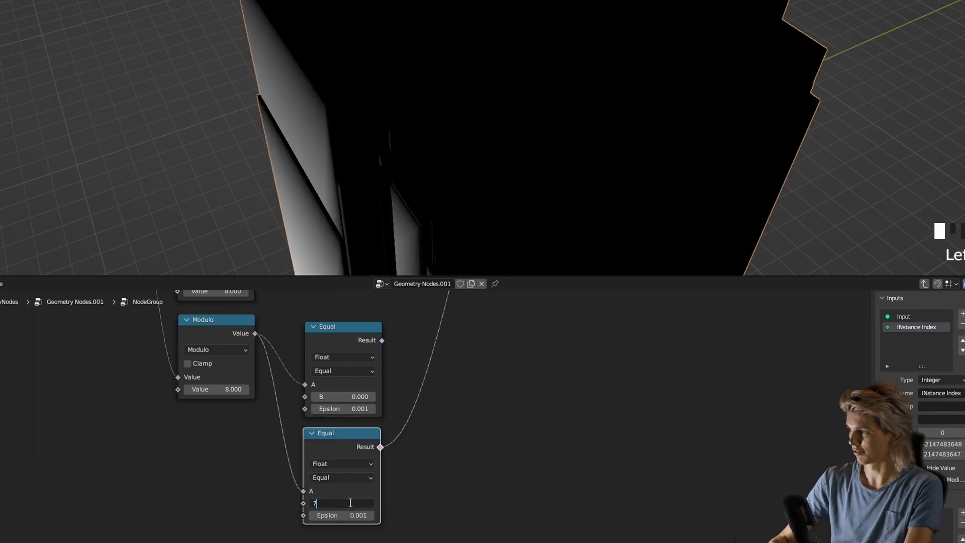
{"action": "key", "text": "Return"}
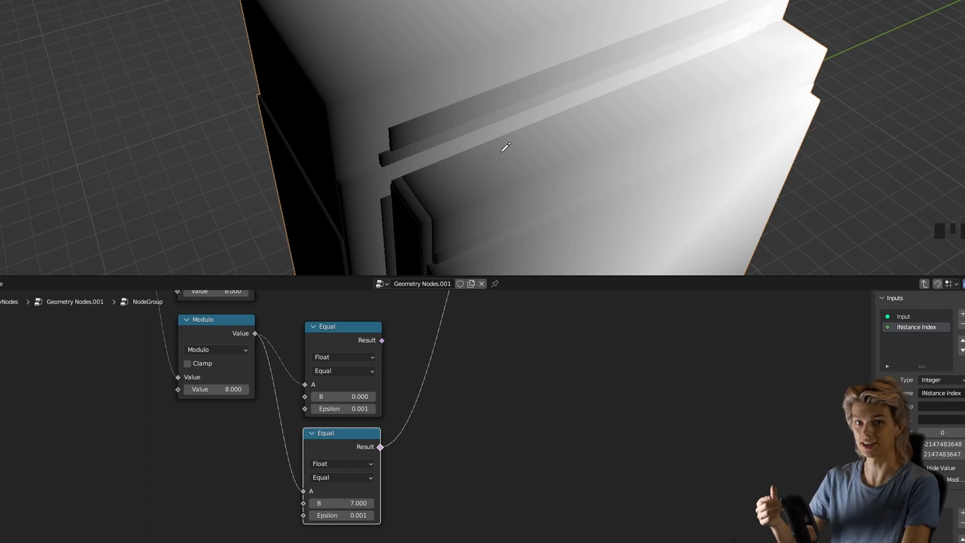
- Circle the bounding box's far upper corner with an annotation
{"action": "scroll", "coordinate": [743, 95], "scroll_direction": "down", "scroll_amount": 3}
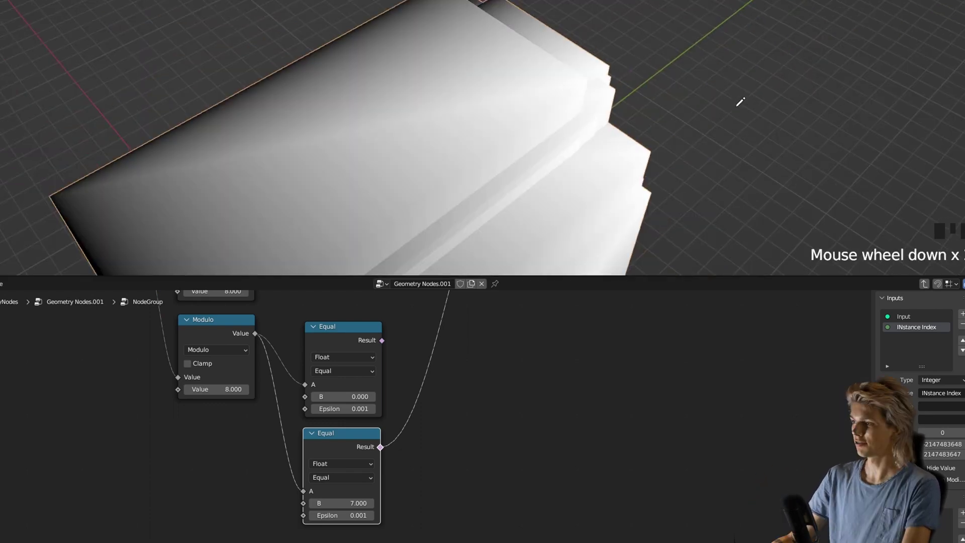
{"action": "scroll", "coordinate": [612, 129], "scroll_direction": "up", "scroll_amount": 3}
{"action": "left_click", "coordinate": [667, 48]}
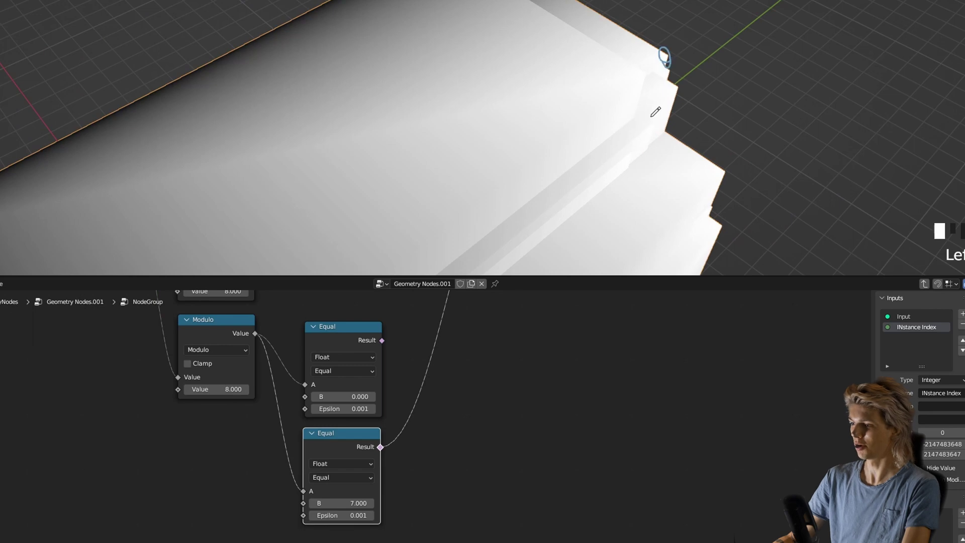
- Preview the first Equal node's result and mark the opposite lower corner of the boxes with an annotation
{"action": "left_click", "coordinate": [382, 347], "text": "ctrl+shift"}
{"action": "scroll", "coordinate": [433, 138], "scroll_direction": "down", "scroll_amount": 3}
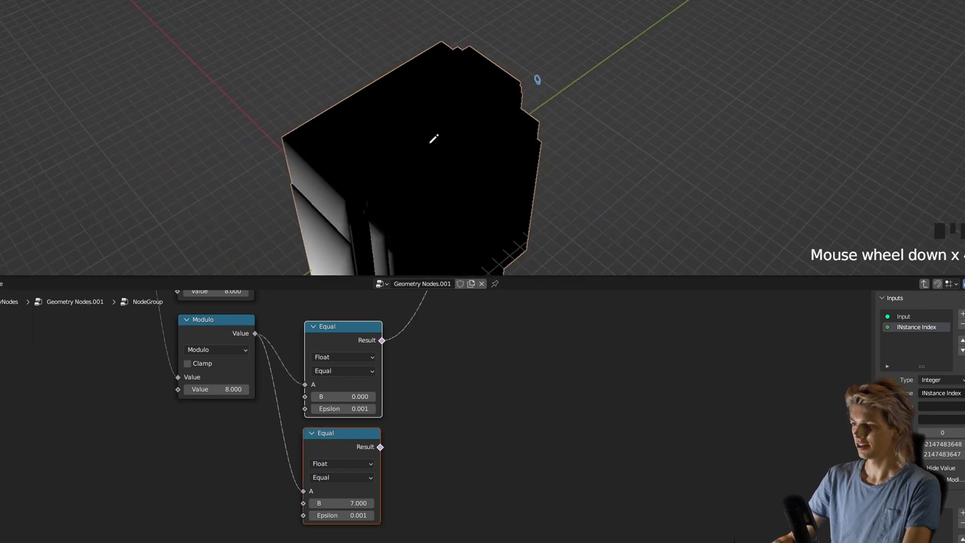
{"action": "middle_click_drag", "start_coordinate": [433, 138], "coordinate": [480, 65]}
{"action": "scroll", "coordinate": [445, 141], "scroll_direction": "up", "scroll_amount": 3}
{"action": "middle_click_drag", "start_coordinate": [444, 141], "coordinate": [435, 156], "text": "shift"}
{"action": "left_click", "coordinate": [435, 150]}
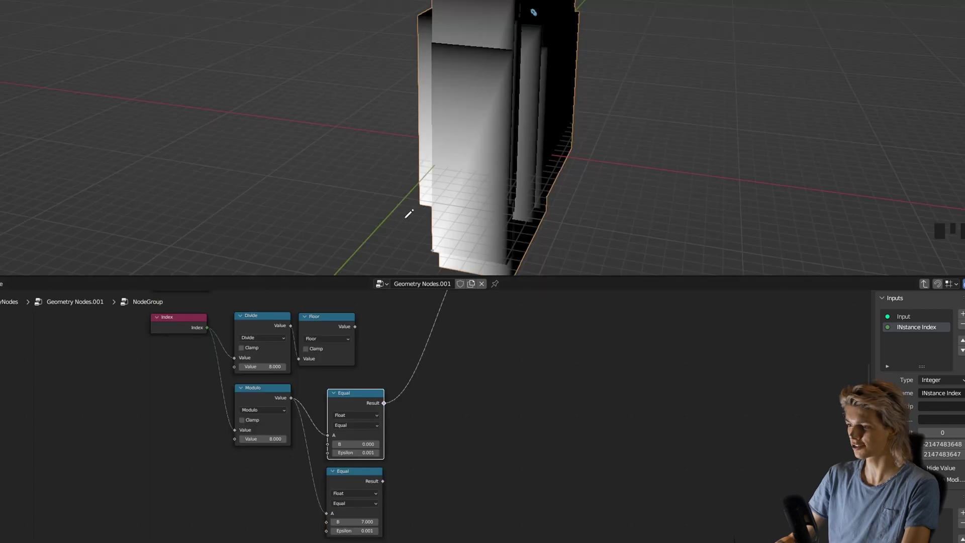
- Preview the second Equal node's result and move both Equal nodes down to free space beside Modulo
{"action": "left_click", "coordinate": [381, 477], "text": "ctrl+shift"}
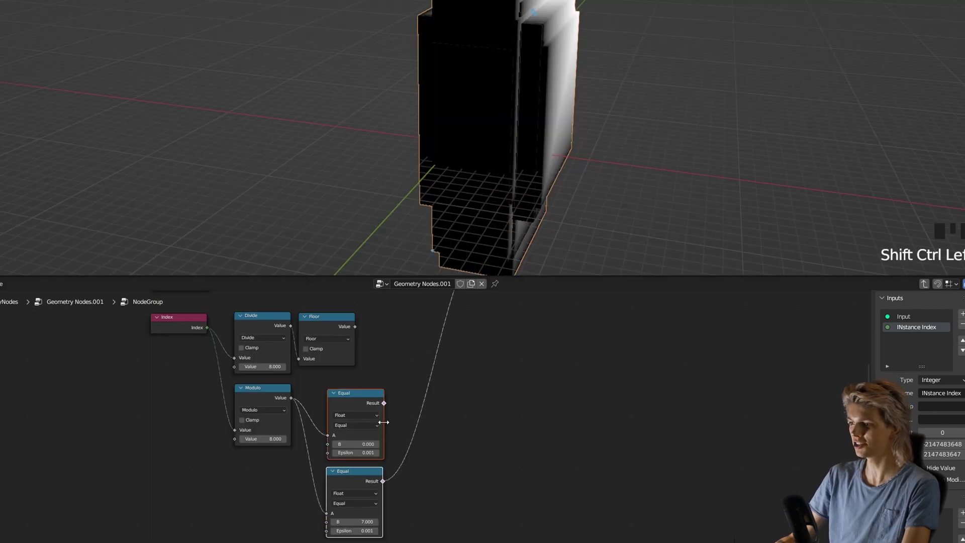
{"action": "scroll", "coordinate": [383, 380], "scroll_direction": "up", "scroll_amount": 4}
{"action": "middle_click_drag", "start_coordinate": [383, 382], "coordinate": [388, 328]}
{"action": "left_click_drag", "start_coordinate": [365, 314], "coordinate": [352, 444]}
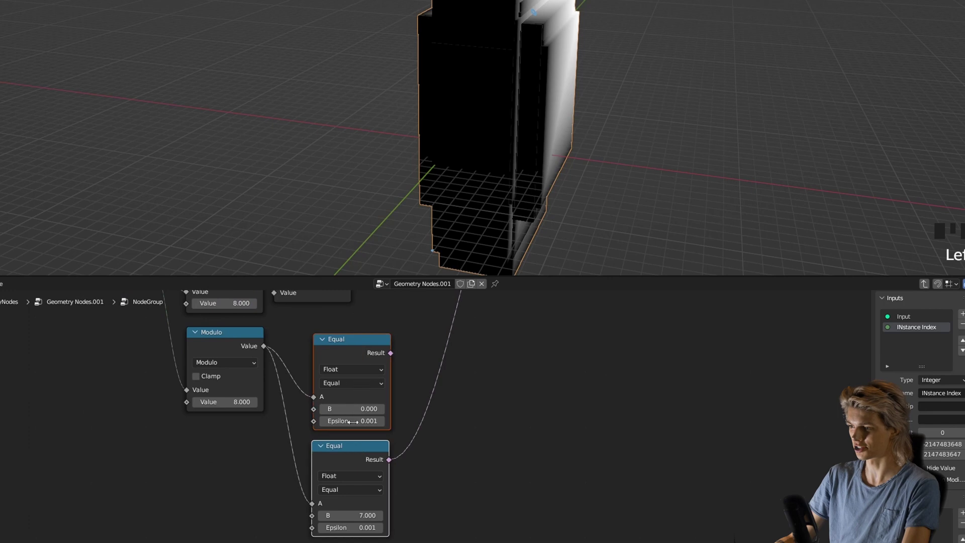
{"action": "left_click_drag", "start_coordinate": [331, 309], "coordinate": [359, 460]}
- Add a Position node above the two Equal nodes and preview the second Equal node's result again
{"action": "key", "text": "shift+a"}
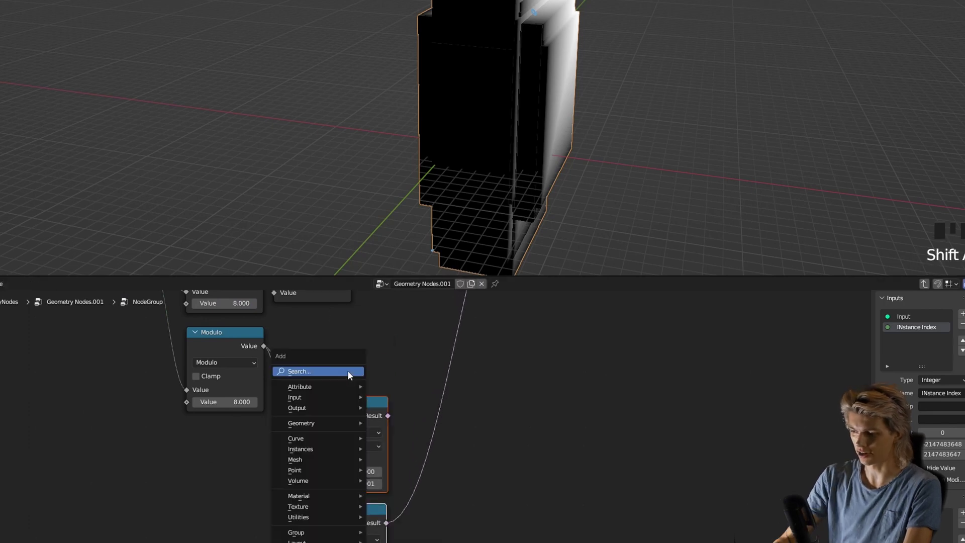
{"action": "type", "text": "pos"}
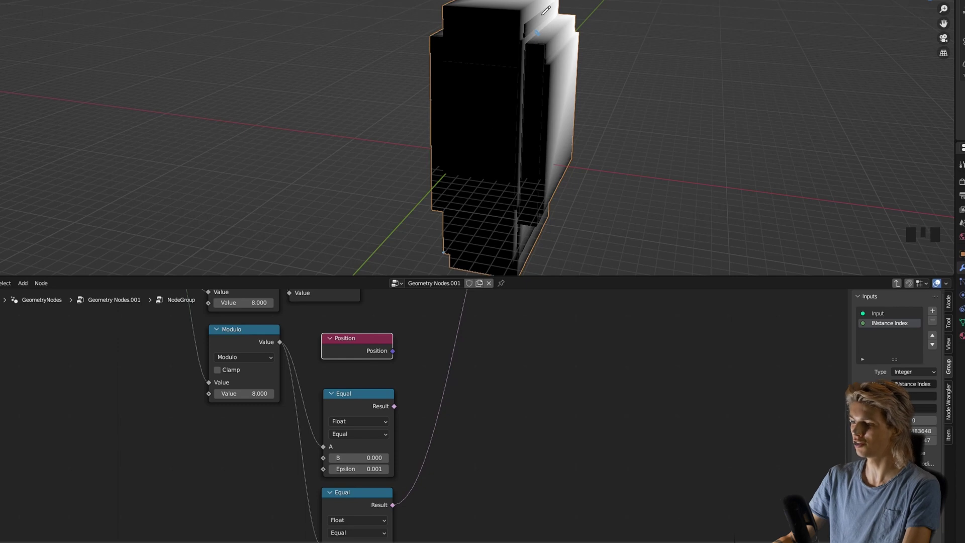
{"action": "left_click", "coordinate": [390, 469], "text": "ctrl+shift"}
{"action": "left_click", "coordinate": [382, 505], "text": "ctrl+shift"}
- Add a Vector Math node to the right of the Position node and set its operation to Scale
{"action": "key", "text": "shift+a"}
{"action": "left_click", "coordinate": [426, 353]}
{"action": "type", "text": "vec"}
{"action": "left_click", "coordinate": [470, 382]}
{"action": "left_click", "coordinate": [510, 378]}
{"action": "left_click", "coordinate": [511, 374]}
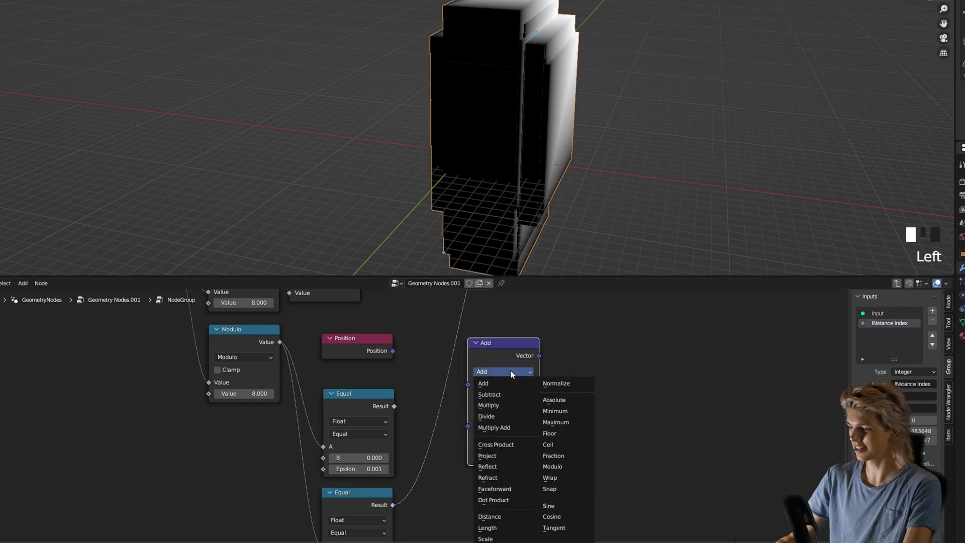
{"action": "left_click", "coordinate": [486, 538]}
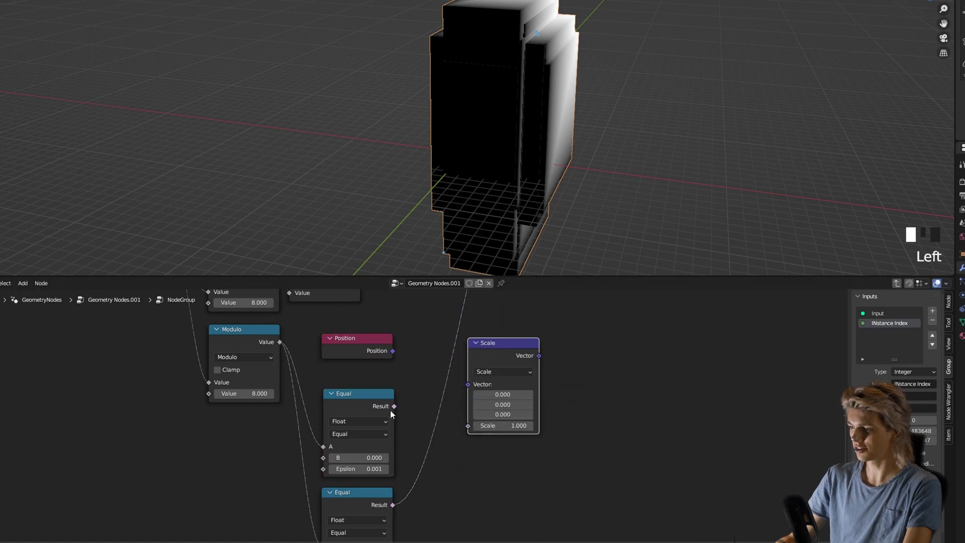
- Connect the first Equal result to the Scale node's factor and Position to its vector input
{"action": "left_click_drag", "start_coordinate": [393, 407], "coordinate": [469, 426]}
{"action": "left_click_drag", "start_coordinate": [391, 351], "coordinate": [469, 385]}
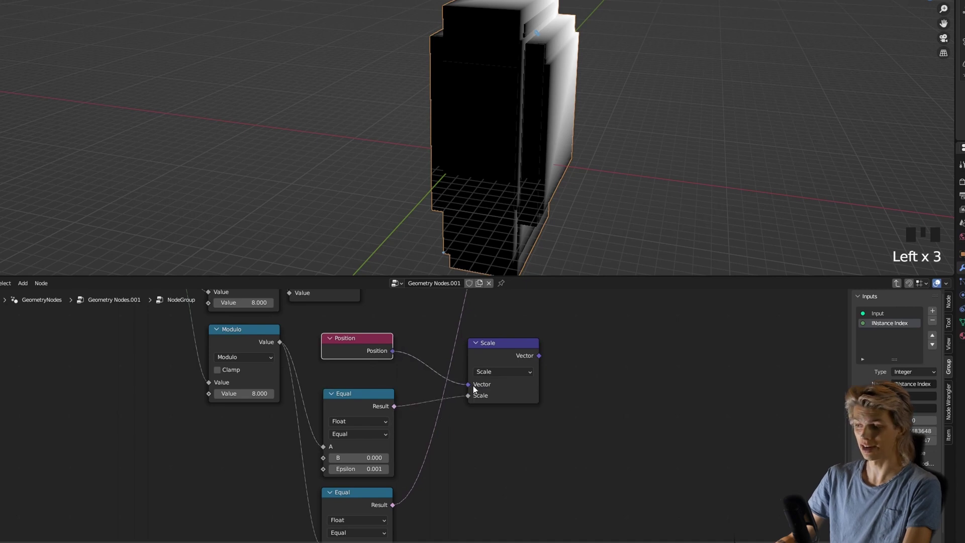
{"action": "left_click", "coordinate": [344, 407]}
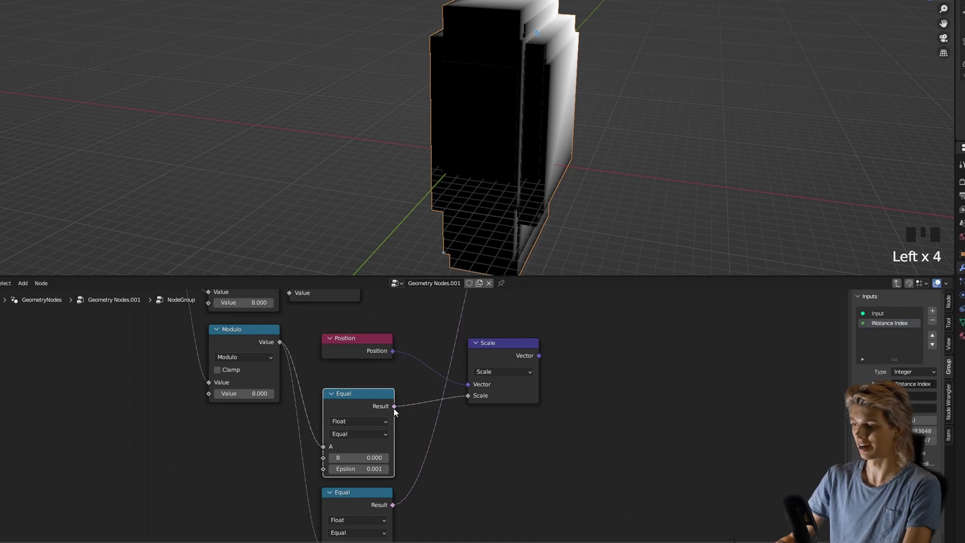
- Duplicate the vector Scale node and place the copy directly below the original
{"action": "middle_click_drag", "start_coordinate": [450, 391], "coordinate": [448, 357]}
{"action": "left_click", "coordinate": [330, 342]}
{"action": "left_click", "coordinate": [500, 309]}
{"action": "key", "text": "shift+d"}
{"action": "left_click", "coordinate": [504, 384]}
- Connect Position to the second Scale node's vector input and the second Equal result to its factor
{"action": "left_click", "coordinate": [390, 318]}
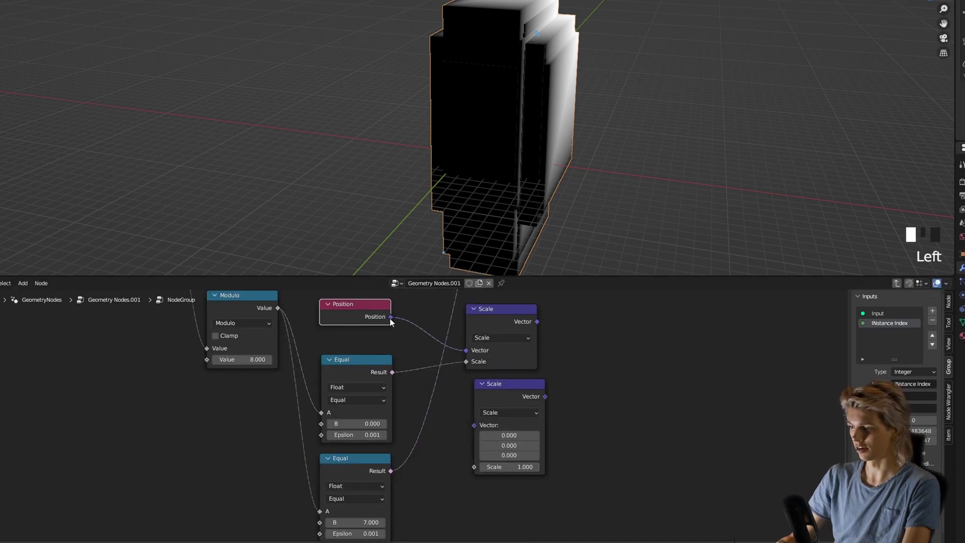
{"action": "left_click_drag", "start_coordinate": [468, 424], "coordinate": [474, 425]}
{"action": "left_click_drag", "start_coordinate": [390, 470], "coordinate": [469, 438]}
- Preview the second Scale node's vector output and undo the last two changes
{"action": "left_click", "coordinate": [472, 437], "text": "ctrl+shift"}
{"action": "scroll", "coordinate": [394, 515], "scroll_direction": "up", "scroll_amount": 2}
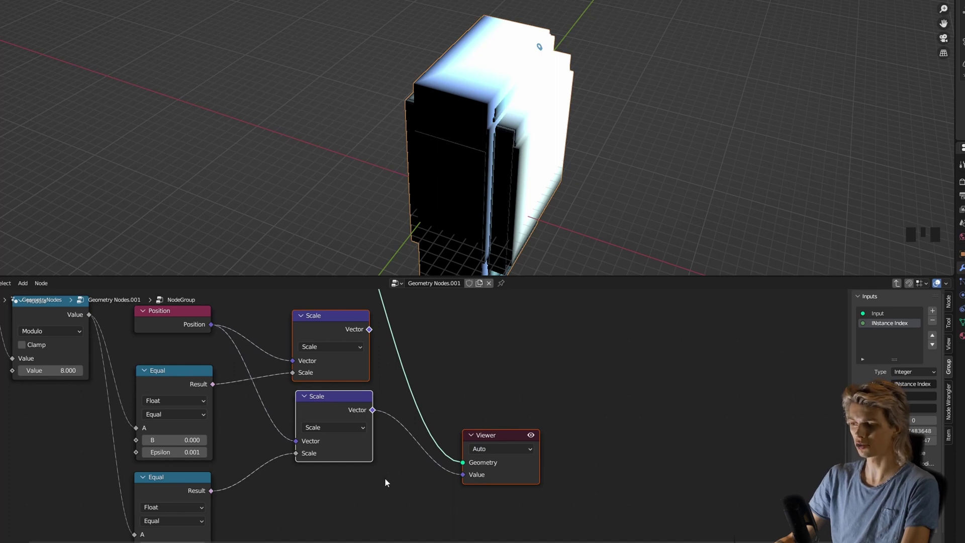
{"action": "scroll", "coordinate": [388, 357], "scroll_direction": "down", "scroll_amount": 2}
{"action": "middle_click_drag", "start_coordinate": [388, 357], "coordinate": [278, 379]}
{"action": "scroll", "coordinate": [220, 370], "scroll_direction": "up", "scroll_amount": 3}
{"action": "key", "text": "ctrl+z"}
{"action": "key", "text": "ctrl+z"}
- Add an Accumulate Field node to the right of the Scale nodes and set its data type to Vector
{"action": "key", "text": "shift+a"}
{"action": "type", "text": "a"}
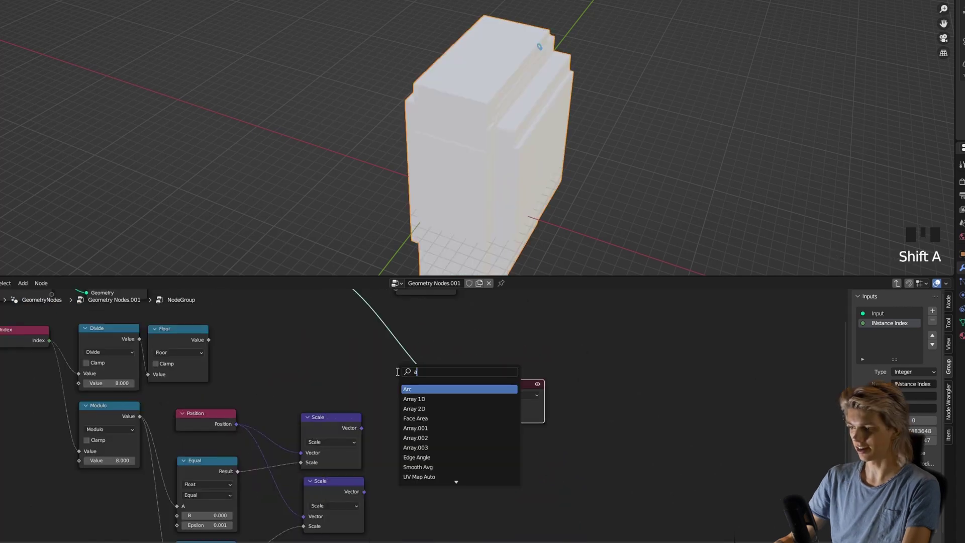
{"action": "type", "text": "cc"}
{"action": "left_click", "coordinate": [412, 389]}
{"action": "left_click", "coordinate": [405, 402]}
{"action": "left_click", "coordinate": [414, 428]}
{"action": "left_click", "coordinate": [410, 456]}
- Connect the first Scale vector to the Accumulate Field value and the Floor output to its Group ID
{"action": "left_click_drag", "start_coordinate": [361, 427], "coordinate": [394, 414]}
{"action": "left_click_drag", "start_coordinate": [415, 368], "coordinate": [420, 344]}
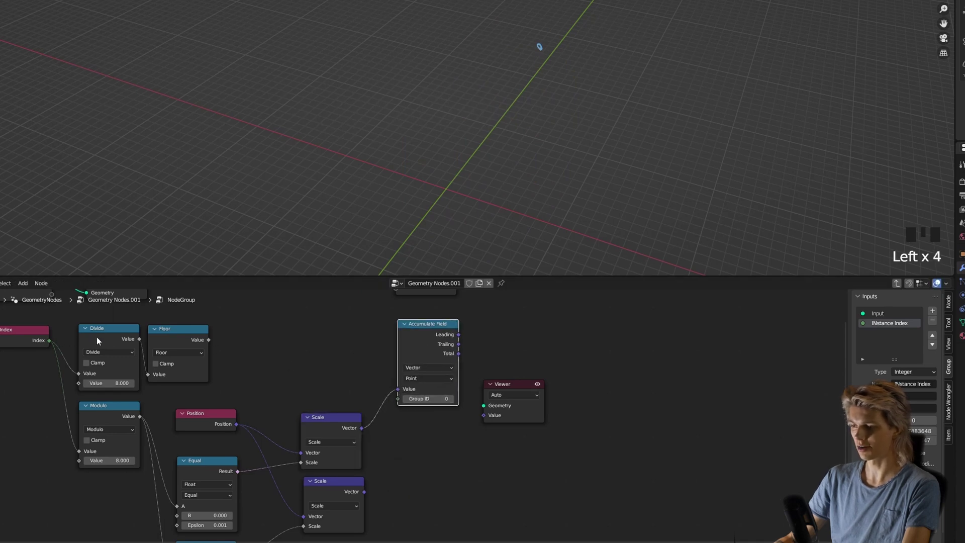
{"action": "left_click", "coordinate": [181, 342]}
{"action": "left_click_drag", "start_coordinate": [209, 340], "coordinate": [406, 400]}
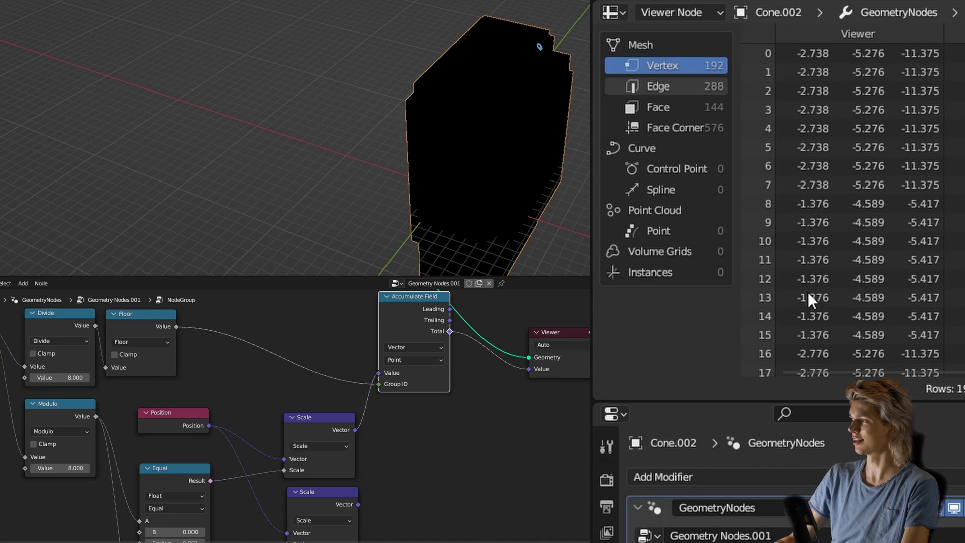
- Preview the Floor output, then the Accumulate Field Total, to compare each box's index with its accumulated corner position
{"action": "scroll", "coordinate": [816, 327], "scroll_direction": "down", "scroll_amount": 2}
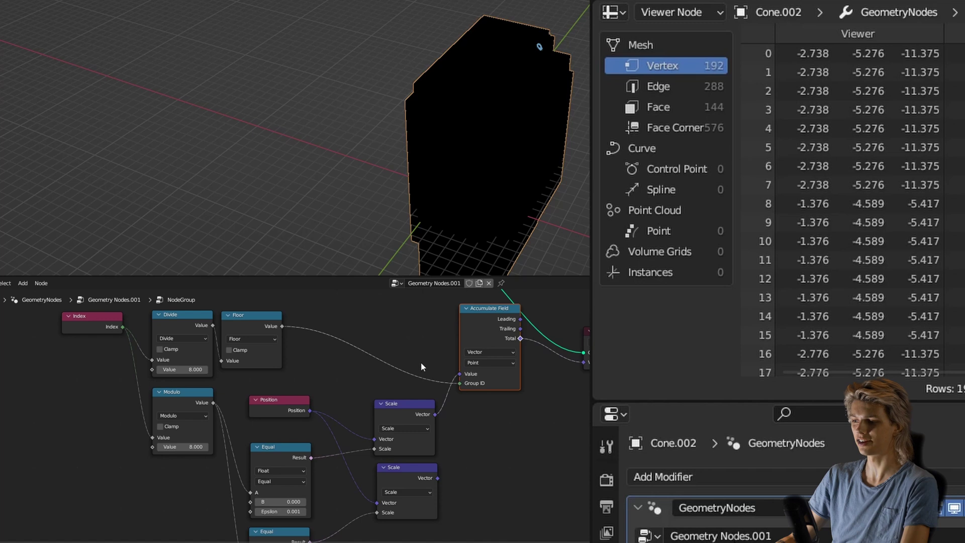
{"action": "left_click", "coordinate": [282, 324], "text": "ctrl+shift"}
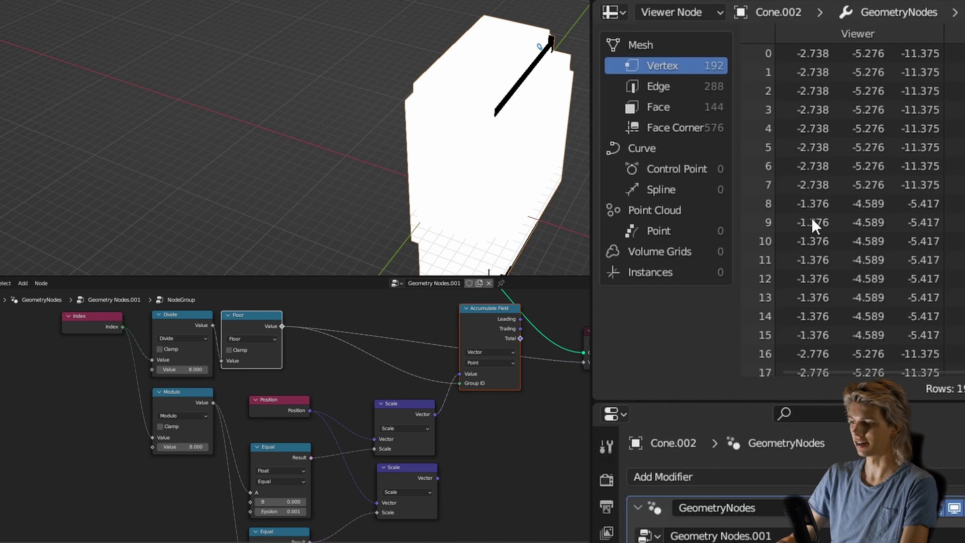
{"action": "left_click", "coordinate": [488, 346], "text": "ctrl+shift"}
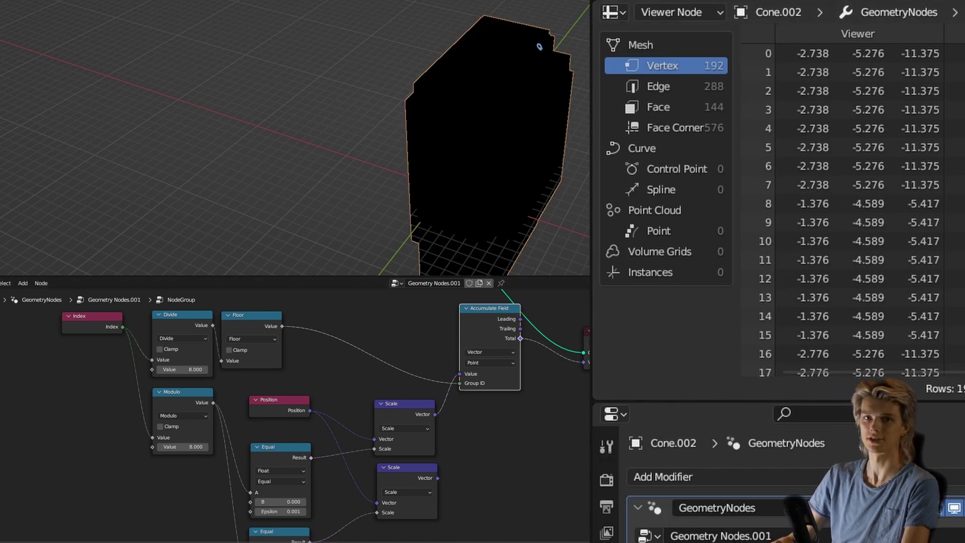
- Duplicate the Accumulate Field node below the original and connect Floor to its Group ID and the second Scale vector to its Value
{"action": "middle_click_drag", "start_coordinate": [486, 322], "coordinate": [395, 312]}
{"action": "key", "text": "shift+d"}
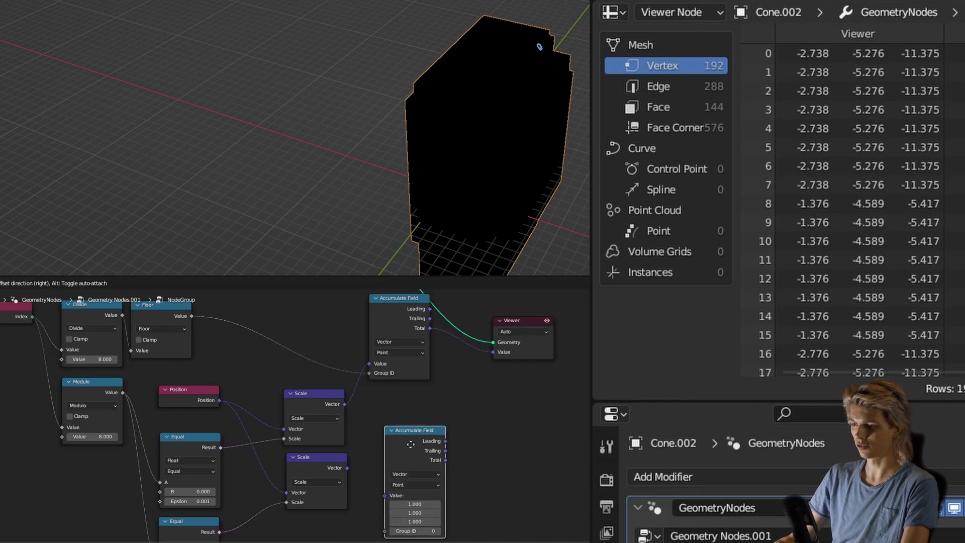
{"action": "left_click", "coordinate": [387, 411]}
{"action": "left_click_drag", "start_coordinate": [193, 314], "coordinate": [381, 497]}
{"action": "left_click_drag", "start_coordinate": [347, 467], "coordinate": [378, 460]}
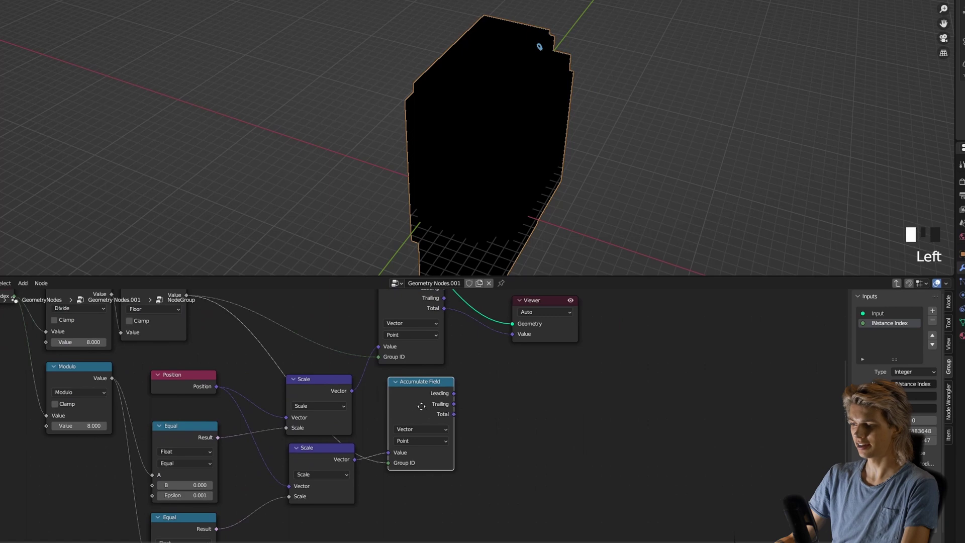
- Move the Viewer and Group Output nodes farther right to make room after the Accumulate Field nodes
{"action": "middle_click_drag", "start_coordinate": [483, 378], "coordinate": [458, 388]}
{"action": "scroll", "coordinate": [475, 390], "scroll_direction": "down", "scroll_amount": 4}
{"action": "left_click_drag", "start_coordinate": [310, 309], "coordinate": [506, 362]}
{"action": "key", "text": "g"}
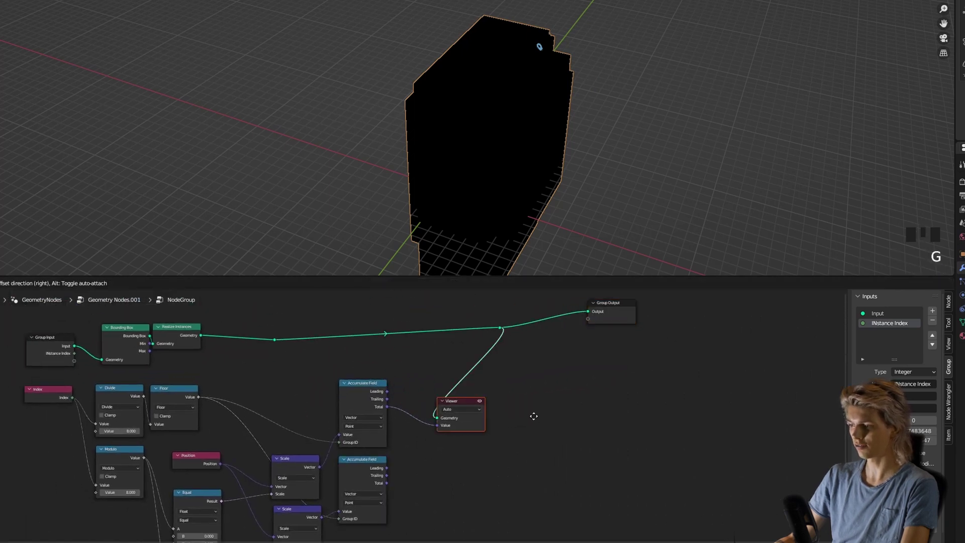
{"action": "left_click", "coordinate": [653, 402]}
- Insert a Capture Attribute node into the geometry link, set it to Vector, and connect the first Accumulate Field Total to its Value
{"action": "scroll", "coordinate": [477, 356], "scroll_direction": "up", "scroll_amount": 5}
{"action": "key", "text": "shift+a"}
{"action": "type", "text": "ca"}
{"action": "key", "text": "Return"}
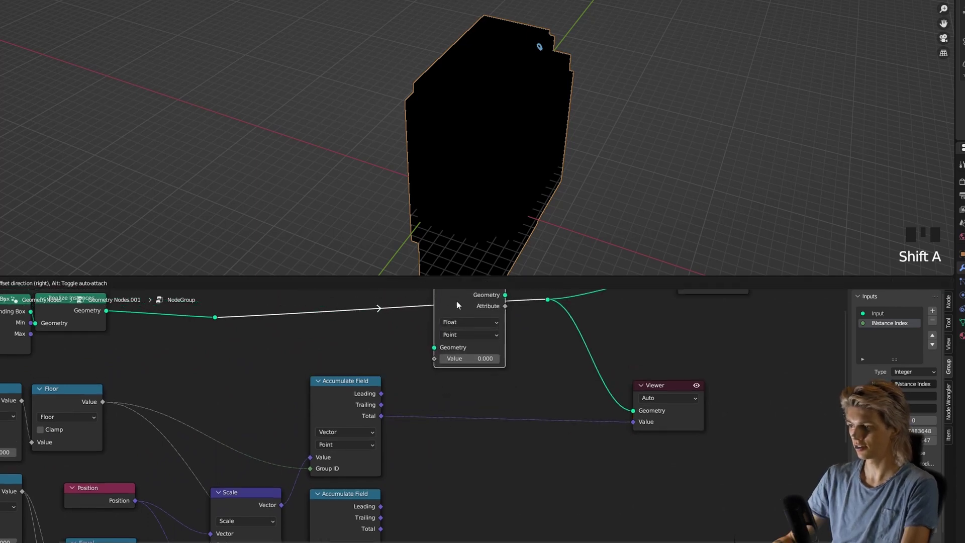
{"action": "left_click", "coordinate": [421, 362]}
{"action": "left_click", "coordinate": [455, 343]}
{"action": "left_click_drag", "start_coordinate": [443, 341], "coordinate": [442, 372]}
{"action": "left_click_drag", "start_coordinate": [369, 425], "coordinate": [419, 380]}
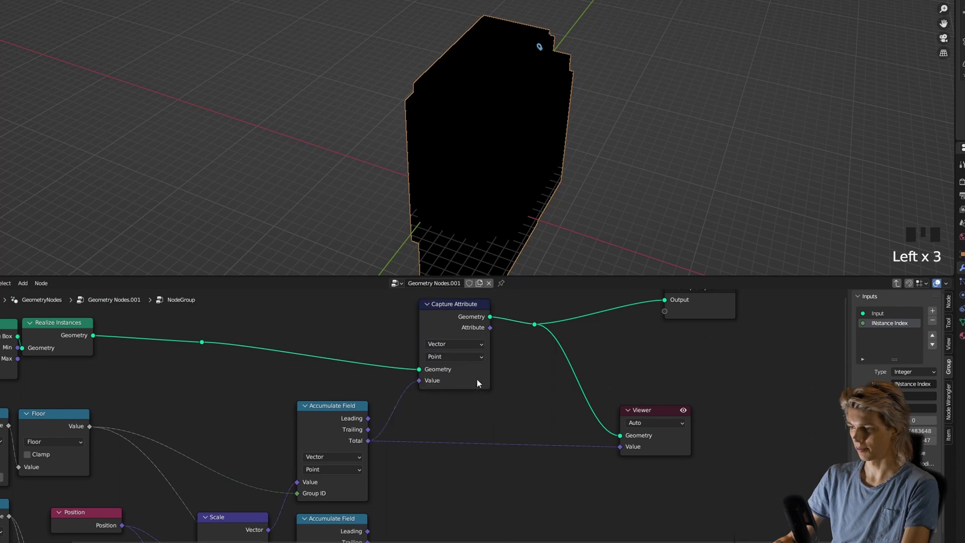
- Duplicate the Capture Attribute node into the geometry link after the original and connect the second Accumulate Field Total to its Value
{"action": "left_click", "coordinate": [423, 302]}
{"action": "key", "text": "shift+d"}
{"action": "left_click", "coordinate": [477, 305]}
{"action": "middle_click_drag", "start_coordinate": [448, 404], "coordinate": [436, 349]}
{"action": "left_click_drag", "start_coordinate": [325, 482], "coordinate": [487, 314]}
- Correct the capitalization of the node group's integer input name to Instance Index
{"action": "scroll", "coordinate": [436, 400], "scroll_direction": "down", "scroll_amount": 10}
{"action": "middle_click_drag", "start_coordinate": [345, 409], "coordinate": [454, 384]}
{"action": "scroll", "coordinate": [294, 345], "scroll_direction": "up", "scroll_amount": 7}
{"action": "left_click", "coordinate": [294, 345]}
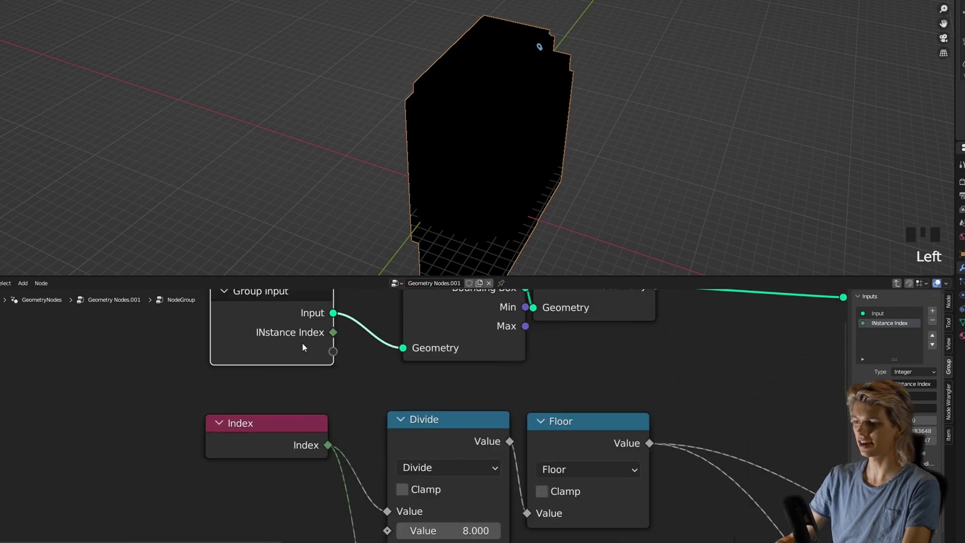
{"action": "middle_click_drag", "start_coordinate": [303, 343], "coordinate": [308, 339]}
{"action": "triple_click", "coordinate": [879, 324]}
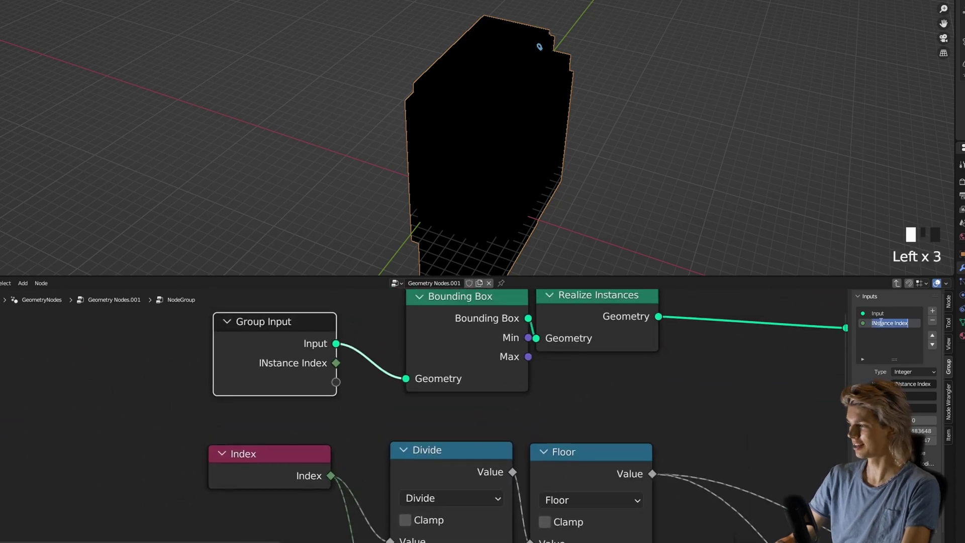
{"action": "type", "text": "n"}
{"action": "key", "text": "Return"}
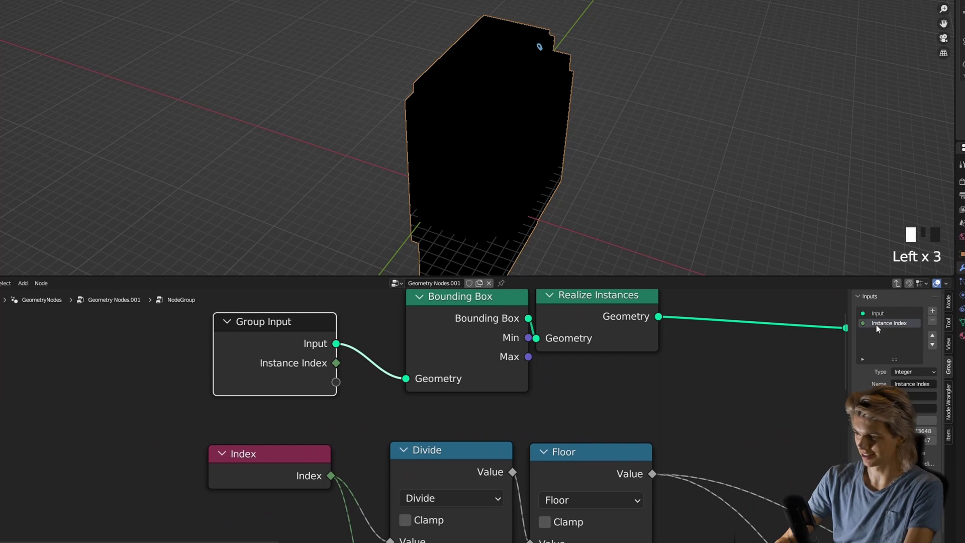
- Duplicate the Group Input node and place the copy below the second Capture Attribute node, near the Viewer
{"action": "left_click", "coordinate": [259, 361]}
{"action": "scroll", "coordinate": [306, 396], "scroll_direction": "down", "scroll_amount": 1}
{"action": "scroll", "coordinate": [395, 406], "scroll_direction": "down", "scroll_amount": 1}
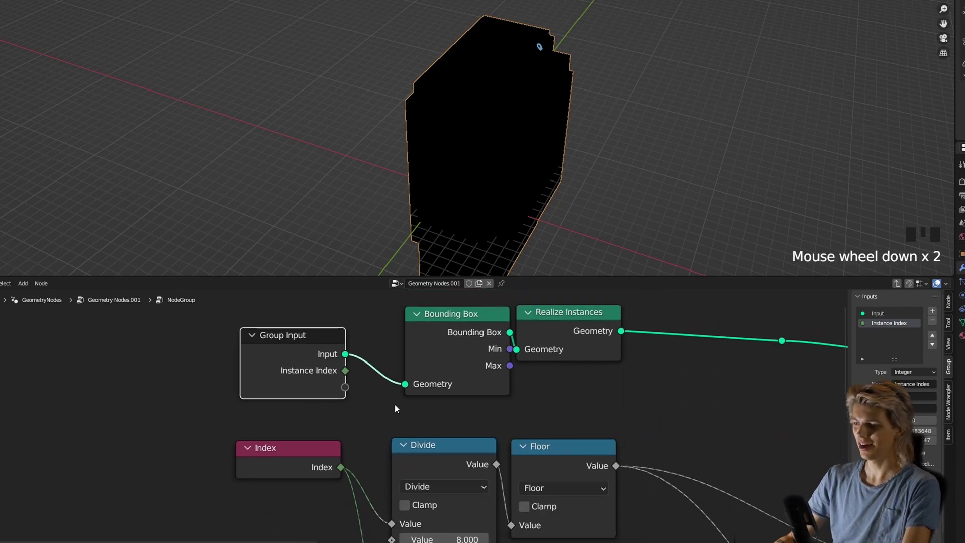
{"action": "scroll", "coordinate": [383, 374], "scroll_direction": "down", "scroll_amount": 12}
{"action": "middle_click_drag", "start_coordinate": [379, 374], "coordinate": [261, 391]}
{"action": "key", "text": "shift+d"}
{"action": "left_click", "coordinate": [648, 435]}
{"action": "scroll", "coordinate": [496, 415], "scroll_direction": "up", "scroll_amount": 7}
{"action": "middle_click_drag", "start_coordinate": [621, 436], "coordinate": [441, 422]}
{"action": "scroll", "coordinate": [447, 425], "scroll_direction": "up", "scroll_amount": 5}
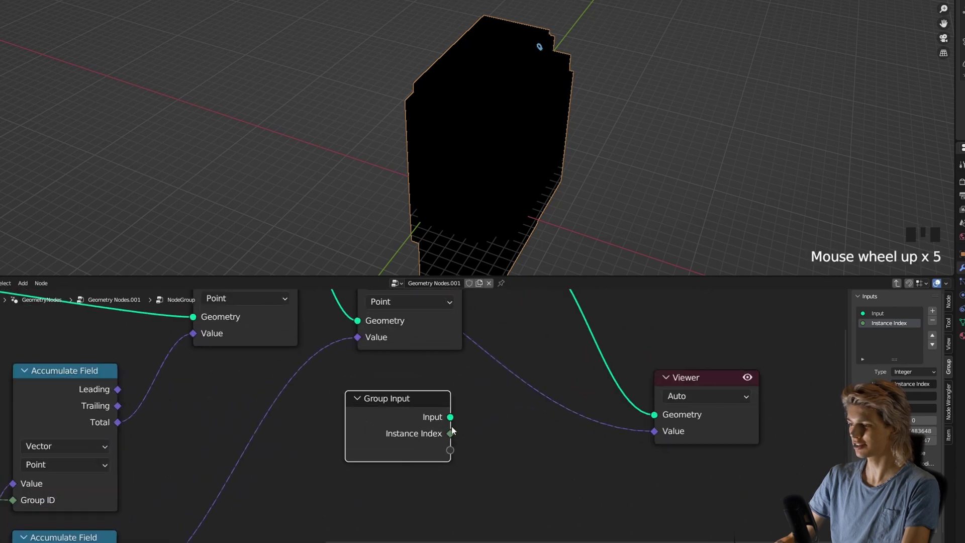
- Preview the Group Input's Instance Index and look through its per-vertex values in the spreadsheet
{"action": "left_click", "coordinate": [453, 435], "text": "ctrl+shift"}
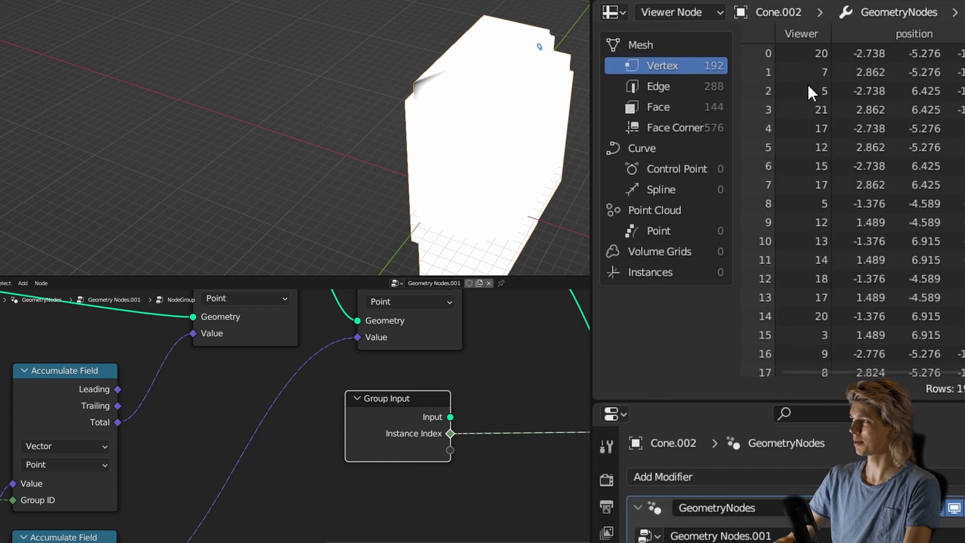
{"action": "scroll", "coordinate": [813, 201], "scroll_direction": "down", "scroll_amount": 7}
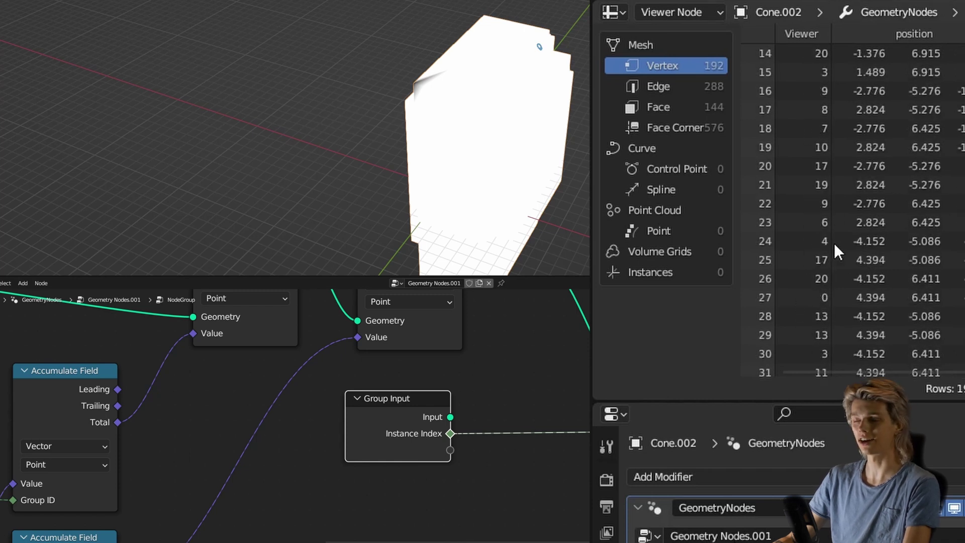
{"action": "scroll", "coordinate": [839, 216], "scroll_direction": "down", "scroll_amount": 15}
{"action": "scroll", "coordinate": [844, 256], "scroll_direction": "down", "scroll_amount": 5}
{"action": "scroll", "coordinate": [839, 261], "scroll_direction": "up", "scroll_amount": 20}
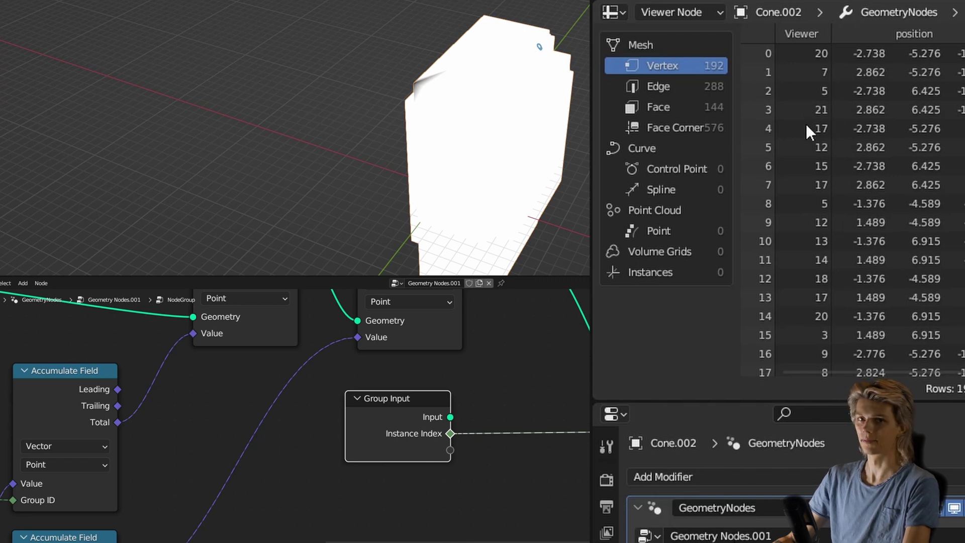
{"action": "scroll", "coordinate": [484, 352], "scroll_direction": "down", "scroll_amount": 2}
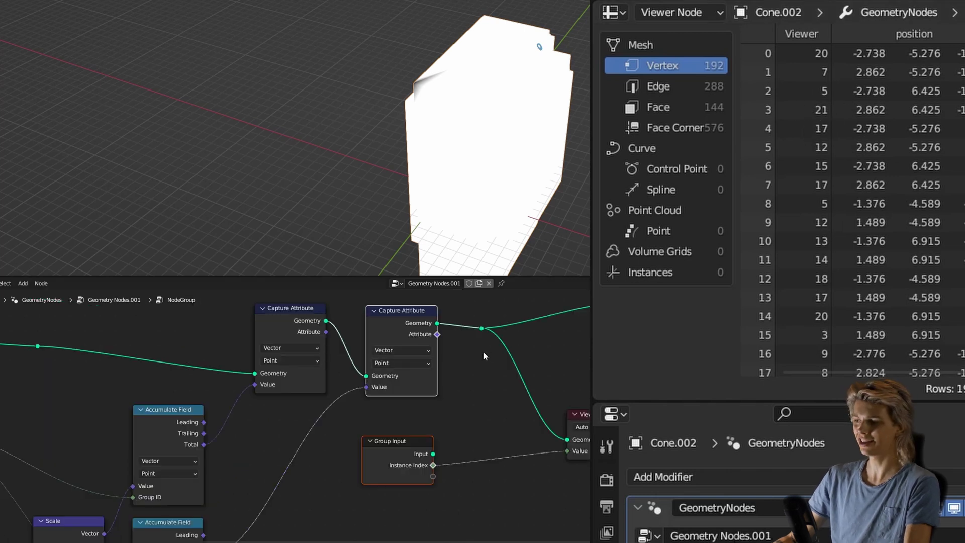
- Alternate the preview between the second Capture Attribute's Attribute and the Instance Index to compare vertex indices with instance indices
{"action": "left_click", "coordinate": [440, 335], "text": "ctrl+shift"}
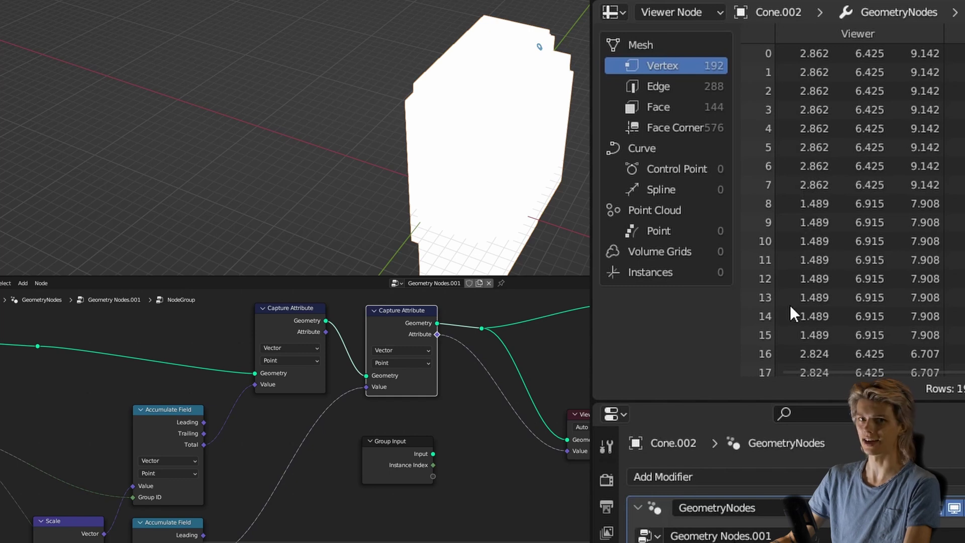
{"action": "key", "text": "ctrl+z"}
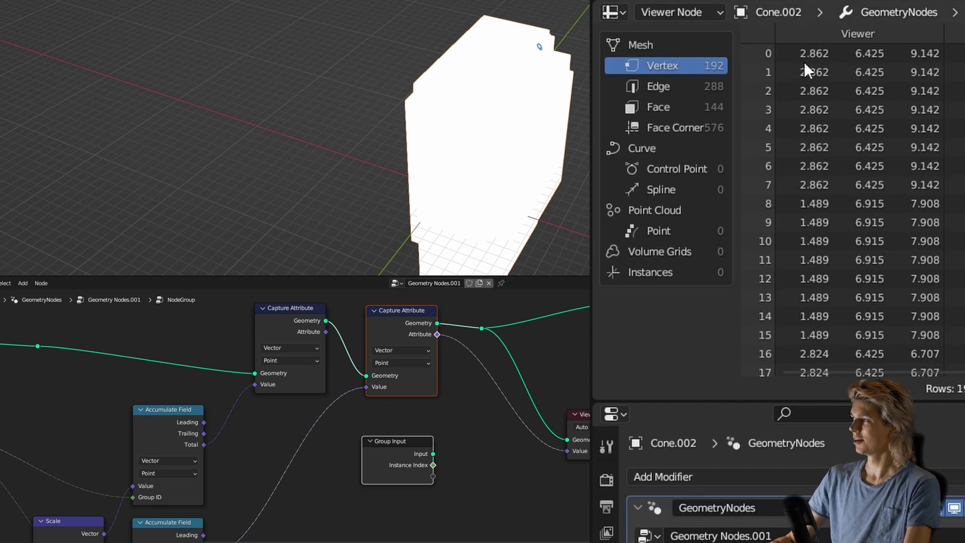
{"action": "left_click", "coordinate": [426, 471], "text": "ctrl+shift"}
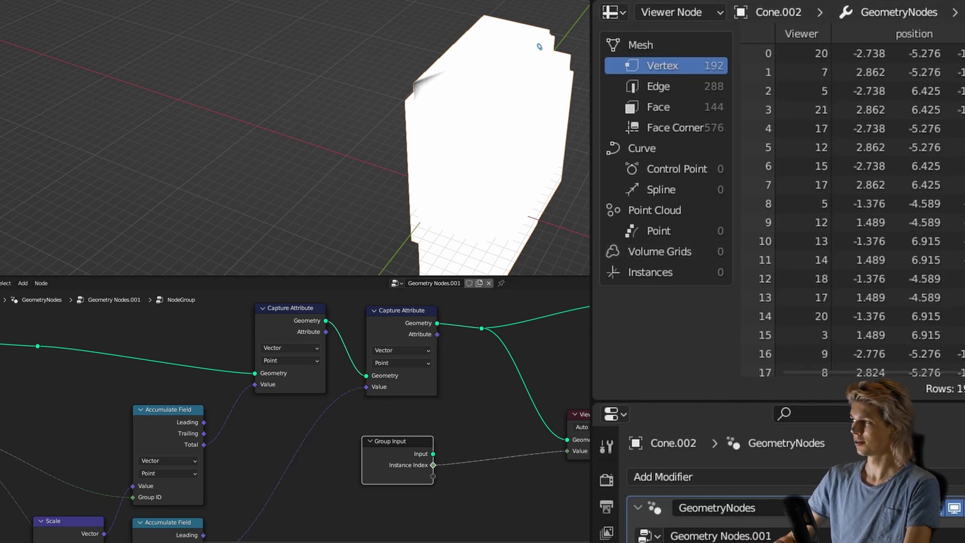
{"action": "key", "text": "ctrl+z"}
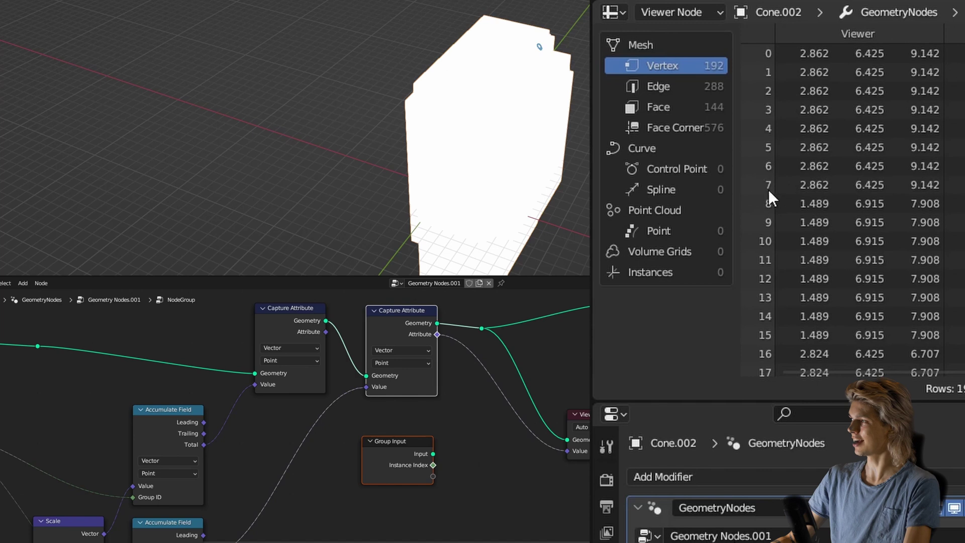
{"action": "left_click", "coordinate": [432, 465], "text": "ctrl+shift"}
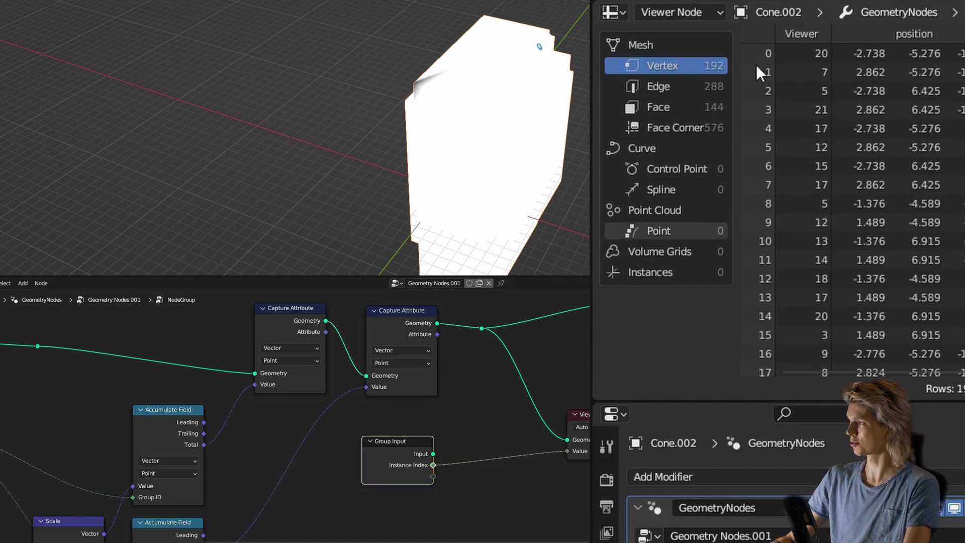
{"action": "left_click", "coordinate": [433, 333], "text": "ctrl+shift"}
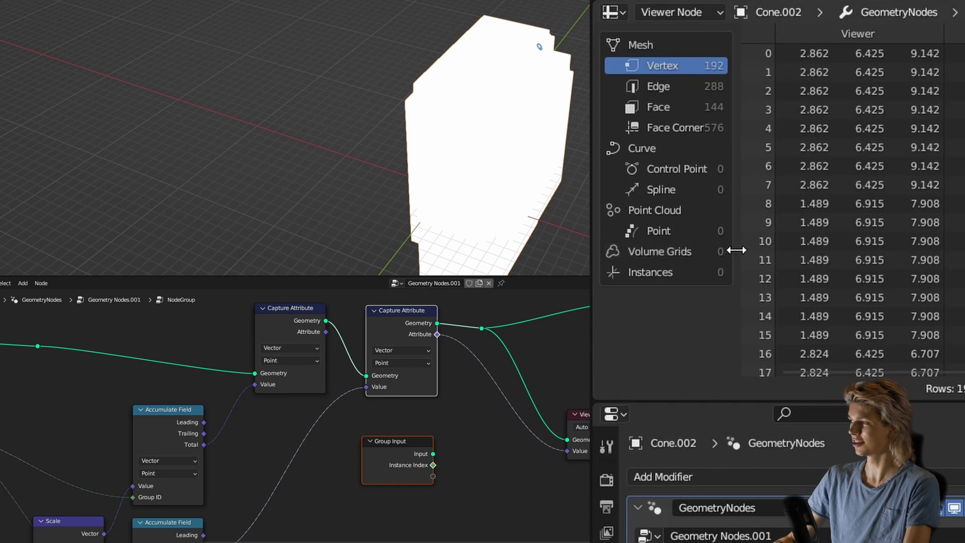
{"action": "left_click", "coordinate": [434, 468], "text": "ctrl+shift"}
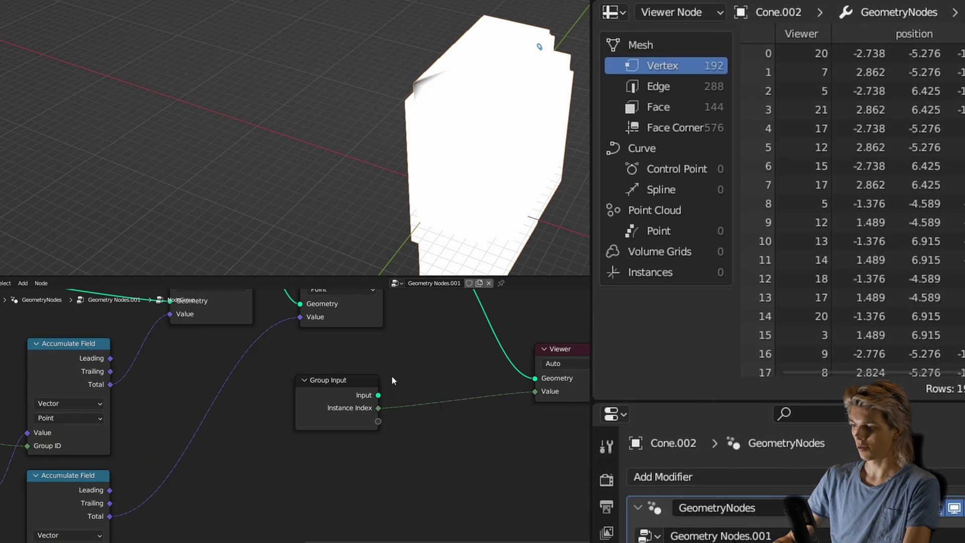
- Insert a Math node set to Multiply by 8 between the Instance Index output and the Viewer
{"action": "key", "text": "shift+a"}
{"action": "type", "text": "math"}
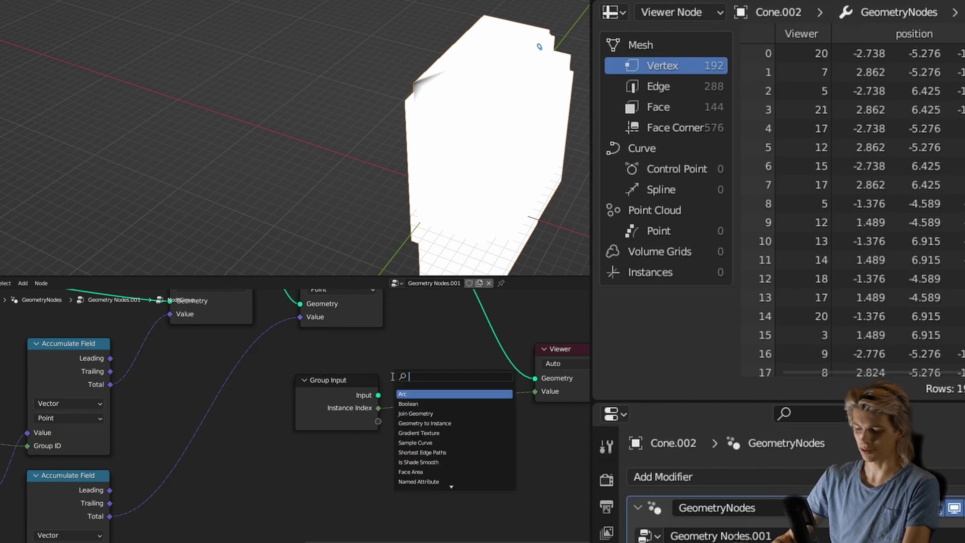
{"action": "left_click", "coordinate": [412, 394]}
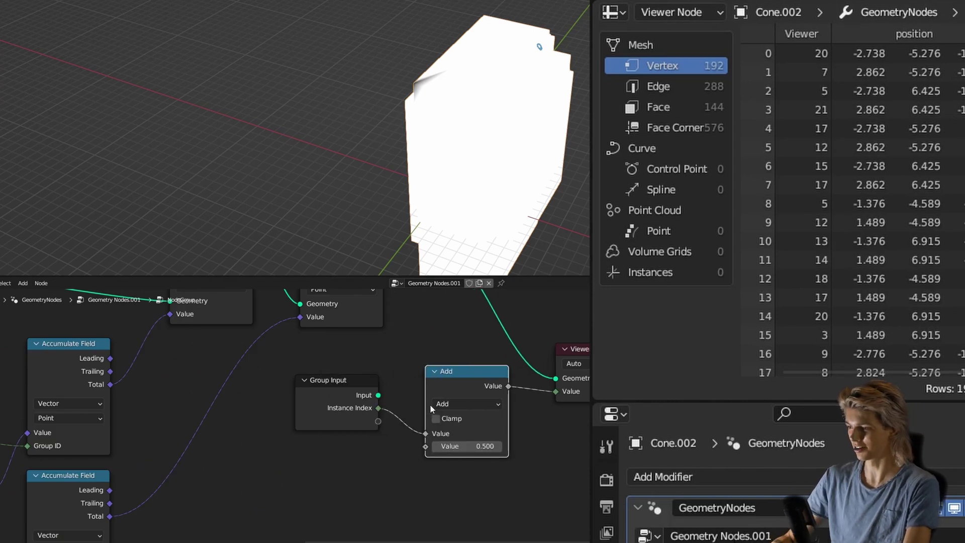
{"action": "left_click", "coordinate": [424, 403]}
{"action": "left_click", "coordinate": [467, 404]}
{"action": "left_click", "coordinate": [452, 463]}
{"action": "left_click", "coordinate": [455, 446]}
{"action": "type", "text": "8"}
{"action": "key", "text": "Return"}
{"action": "scroll", "coordinate": [409, 447], "scroll_direction": "down", "scroll_amount": 2}
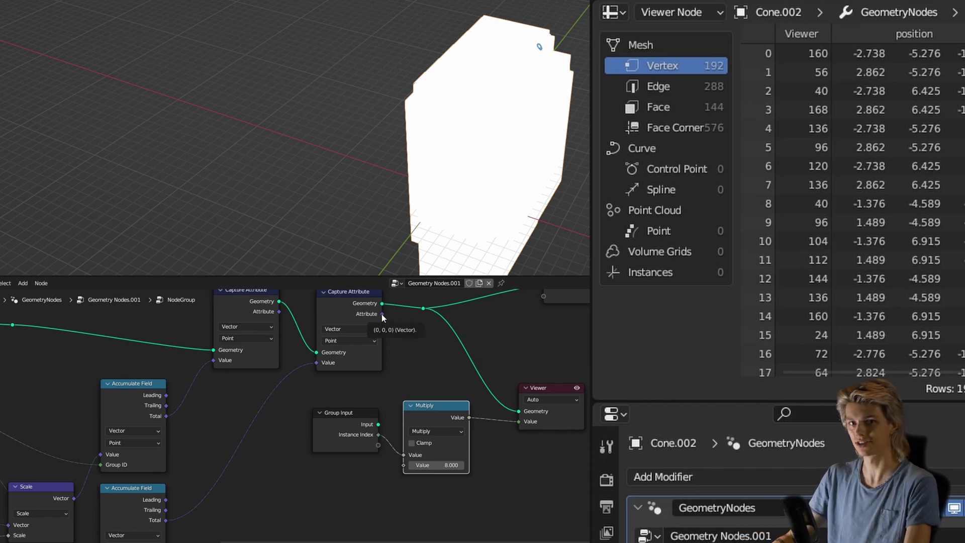
- Add a Sample Index node, feed it the captured geometry, and set its data type to Vector
{"action": "scroll", "coordinate": [472, 355], "scroll_direction": "down", "scroll_amount": 1}
{"action": "key", "text": "shift+a"}
{"action": "type", "text": "sam"}
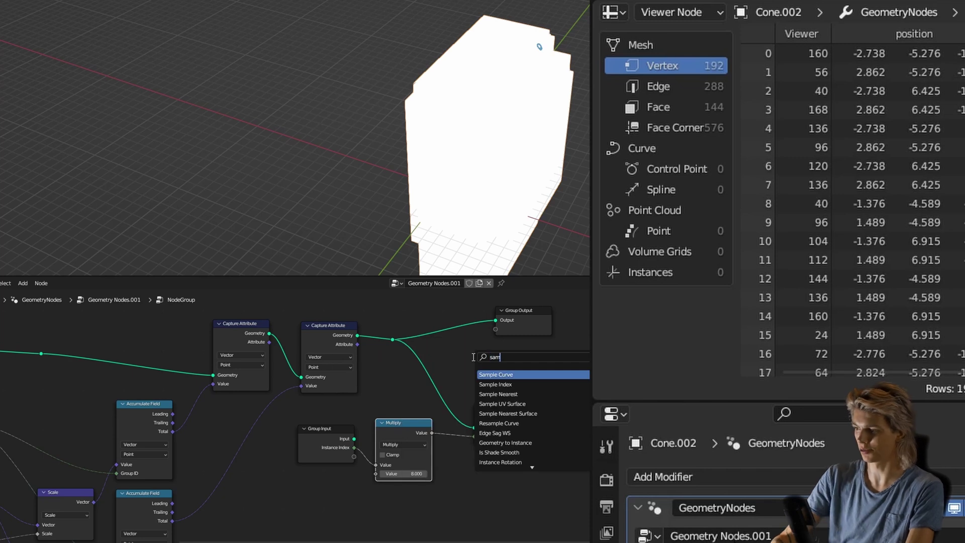
{"action": "left_click", "coordinate": [495, 383]}
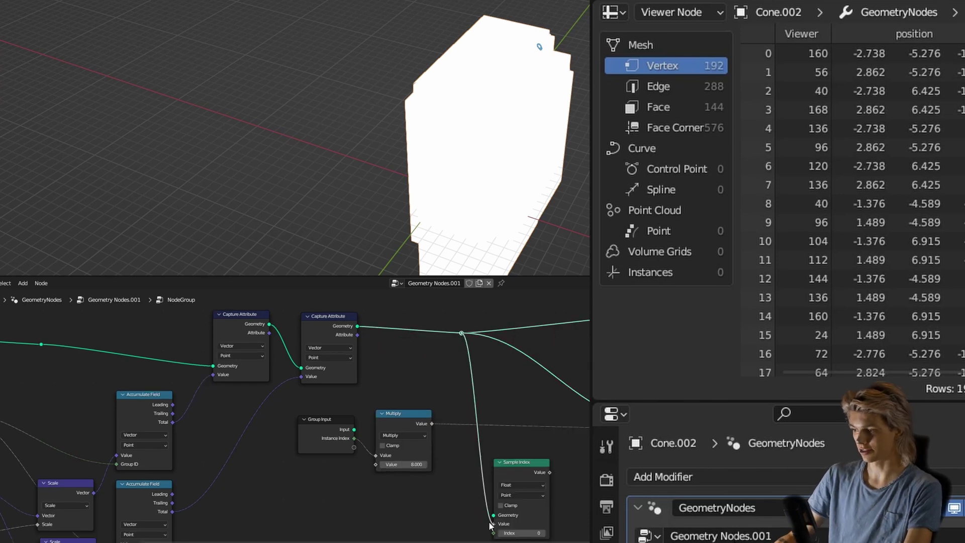
{"action": "left_click", "coordinate": [513, 485]}
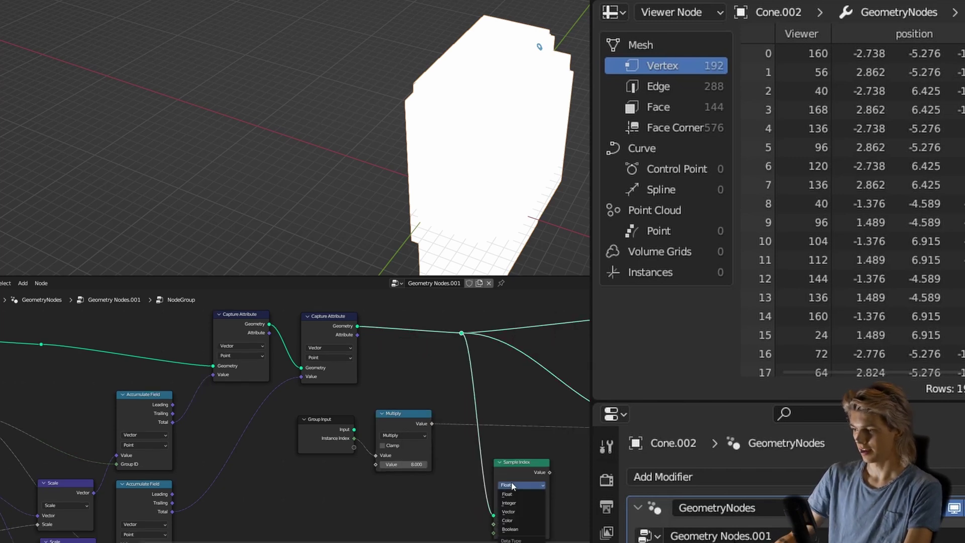
{"action": "left_click", "coordinate": [517, 511]}
- Place Sample Index beside Multiply and connect the second Capture Attribute's Attribute to its Value and the Multiply result to its Index
{"action": "left_click_drag", "start_coordinate": [517, 511], "coordinate": [477, 397]}
{"action": "left_click_drag", "start_coordinate": [358, 334], "coordinate": [454, 409]}
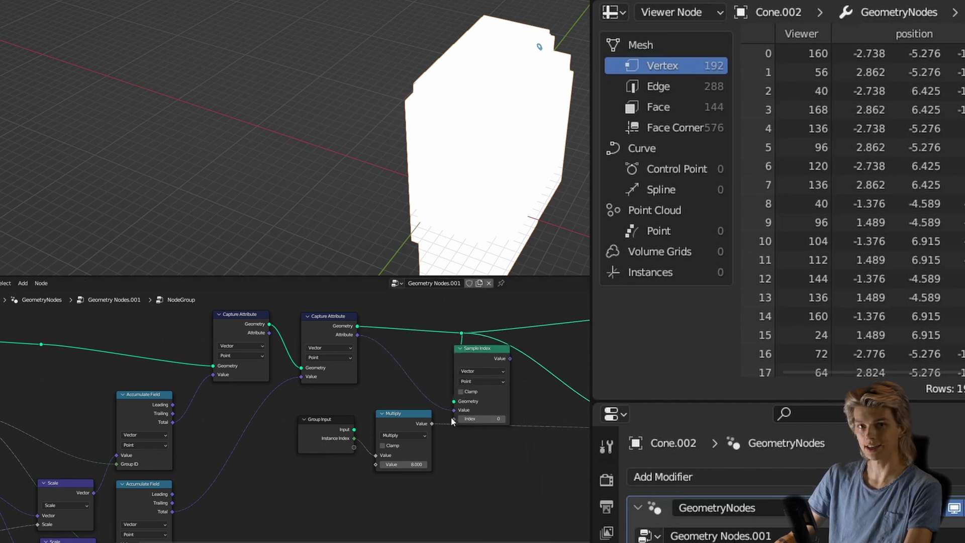
{"action": "scroll", "coordinate": [450, 417], "scroll_direction": "up", "scroll_amount": 3}
{"action": "left_click", "coordinate": [454, 432]}
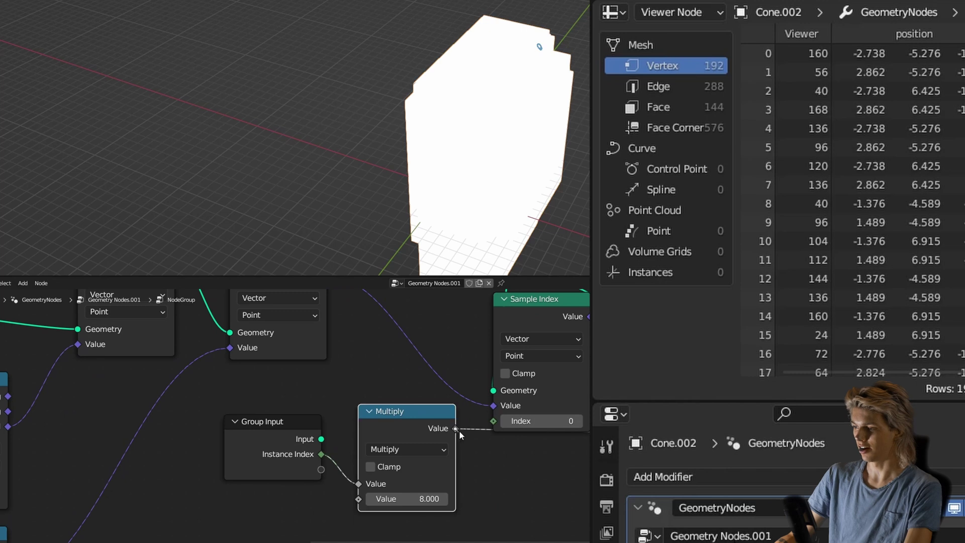
{"action": "left_click_drag", "start_coordinate": [495, 425], "coordinate": [494, 421]}
- Duplicate Sample Index below the original, connecting the captured geometry, the first Capture Attribute's Attribute as Value, and the Multiply result as Index
{"action": "key", "text": "shift+d"}
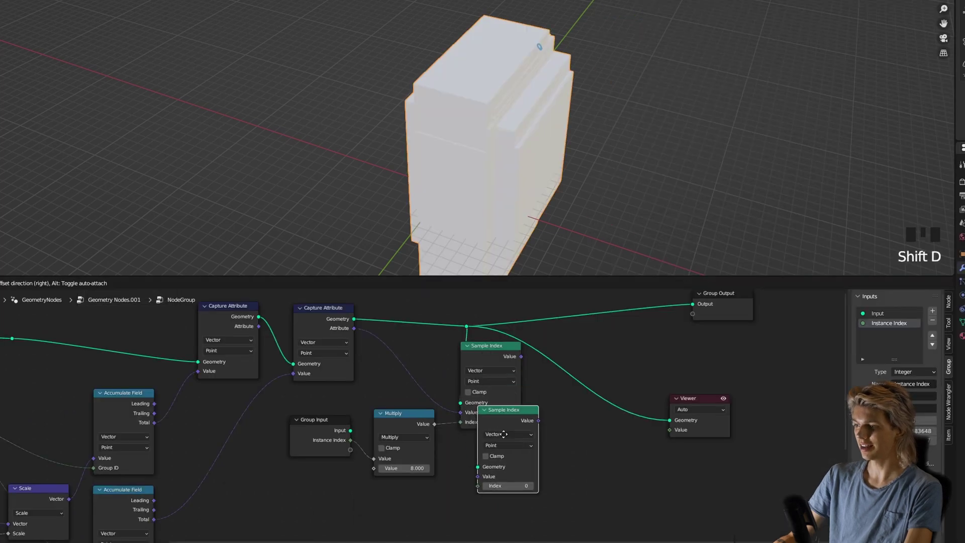
{"action": "left_click", "coordinate": [489, 455]}
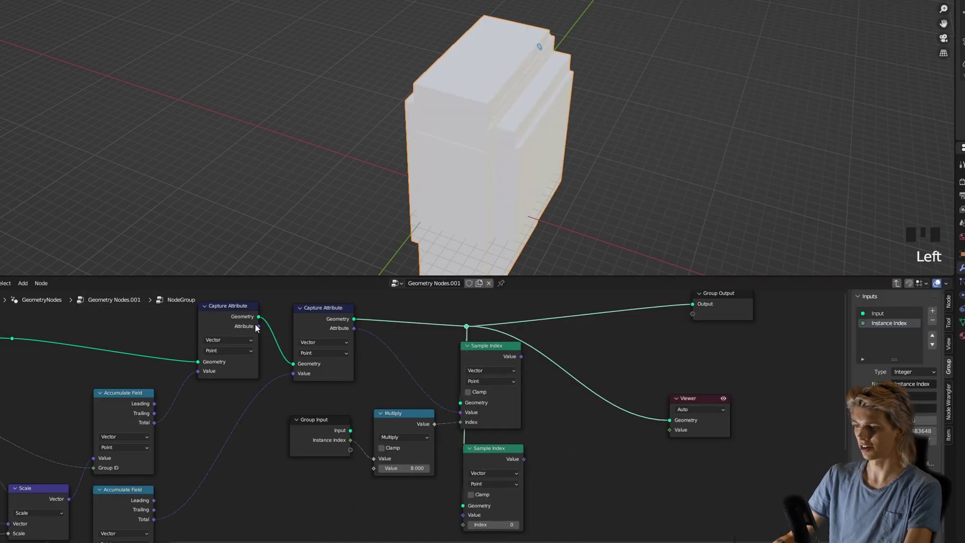
{"action": "left_click_drag", "start_coordinate": [257, 326], "coordinate": [461, 515]}
{"action": "left_click_drag", "start_coordinate": [434, 424], "coordinate": [463, 524]}
- Connect the upper Sample Index Value to the Group Output's empty socket as a new group output
{"action": "middle_click_drag", "start_coordinate": [449, 311], "coordinate": [353, 362]}
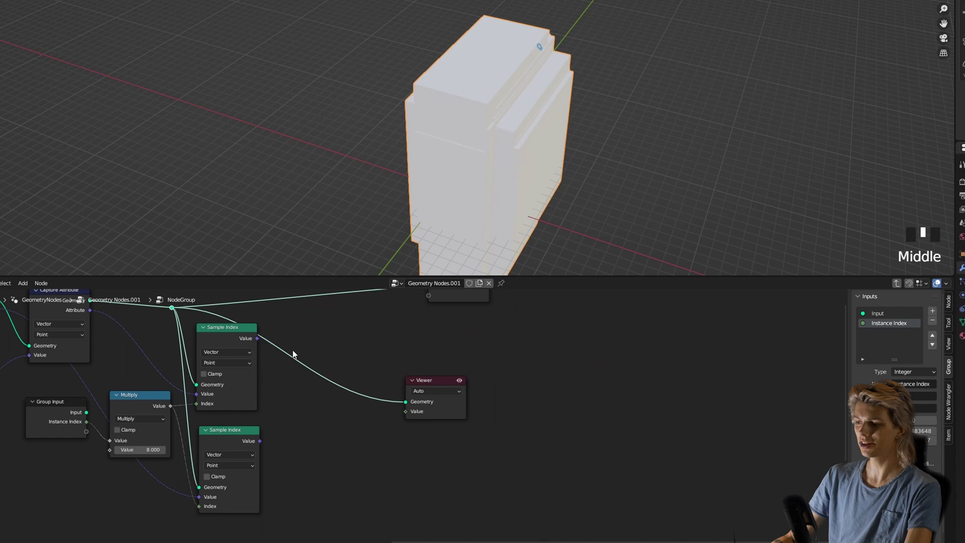
{"action": "scroll", "coordinate": [387, 393], "scroll_direction": "down", "scroll_amount": 6}
{"action": "scroll", "coordinate": [442, 382], "scroll_direction": "up", "scroll_amount": 7}
{"action": "middle_click_drag", "start_coordinate": [442, 382], "coordinate": [437, 384]}
{"action": "scroll", "coordinate": [330, 354], "scroll_direction": "up", "scroll_amount": 3}
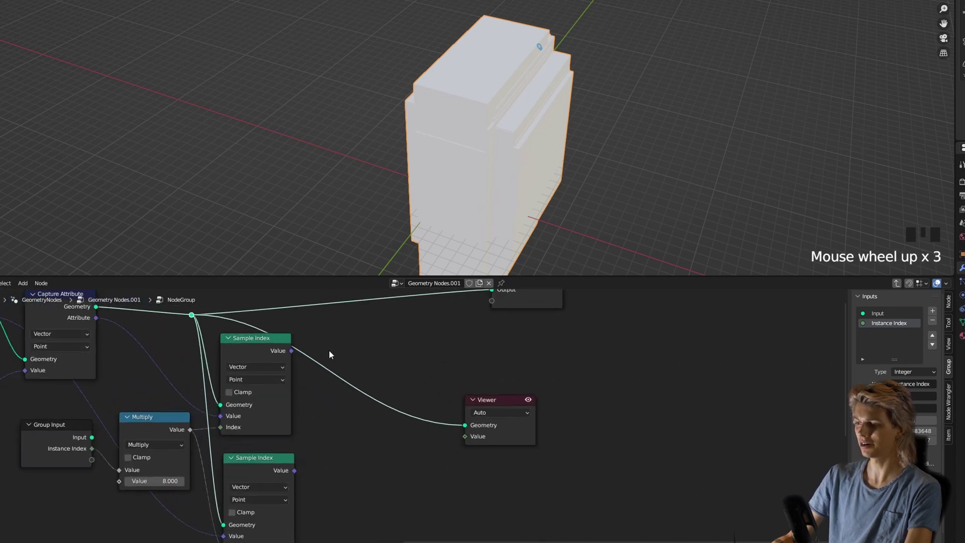
{"action": "middle_click_drag", "start_coordinate": [330, 355], "coordinate": [353, 374]}
{"action": "left_click_drag", "start_coordinate": [315, 369], "coordinate": [513, 320]}
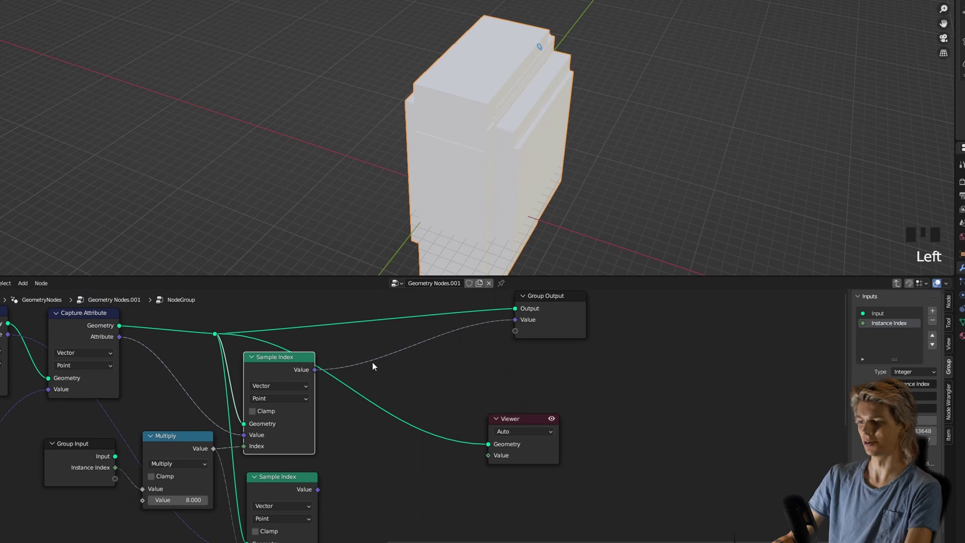
- Swap the two Sample Index nodes vertically so the one sampling the first Capture Attribute sits above the other
{"action": "middle_click_drag", "start_coordinate": [372, 361], "coordinate": [397, 385]}
{"action": "scroll", "coordinate": [396, 402], "scroll_direction": "down", "scroll_amount": 6}
{"action": "middle_click_drag", "start_coordinate": [396, 422], "coordinate": [441, 424]}
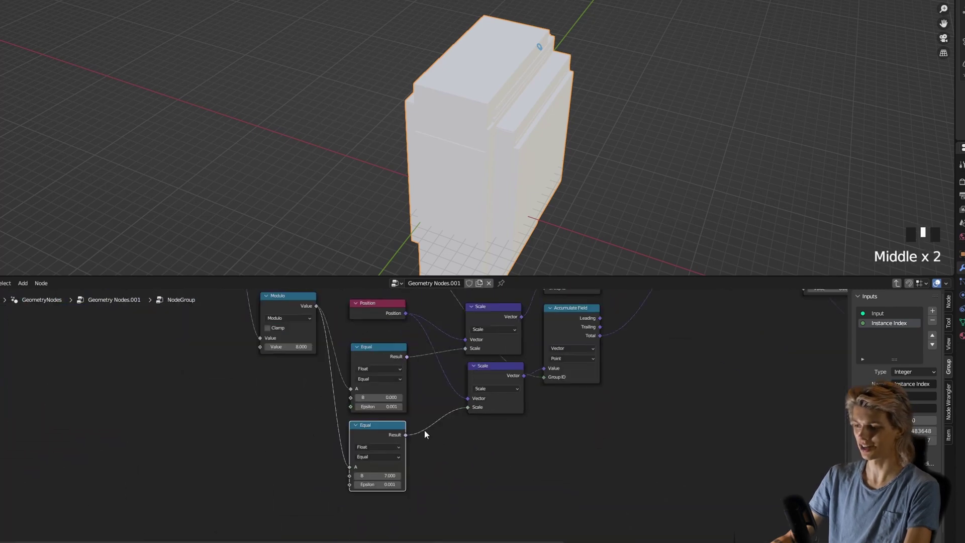
{"action": "left_click", "coordinate": [381, 433]}
{"action": "middle_click_drag", "start_coordinate": [415, 464], "coordinate": [413, 446]}
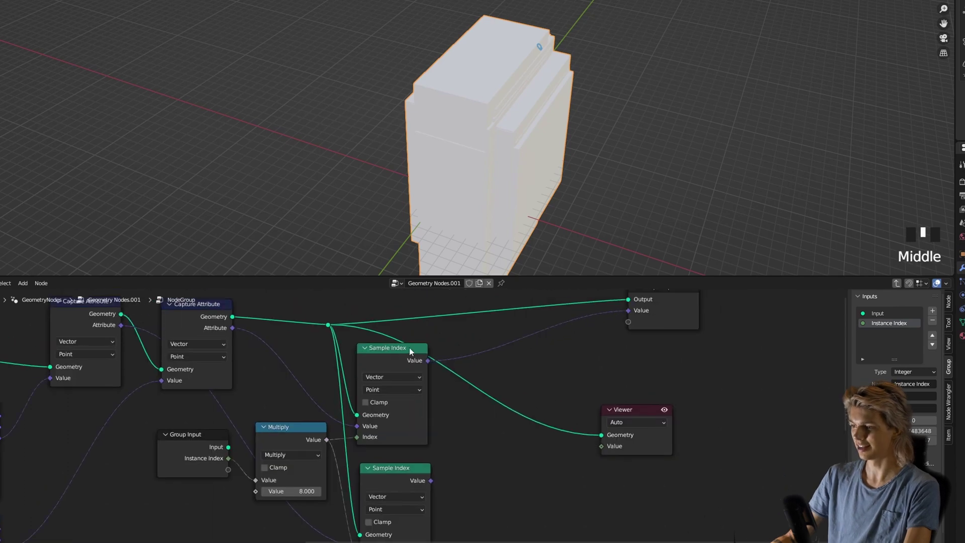
{"action": "scroll", "coordinate": [409, 348], "scroll_direction": "down", "scroll_amount": 4}
{"action": "mouse_move", "coordinate": [397, 375]}
{"action": "left_mouse_down"}
{"action": "mouse_move", "coordinate": [378, 457]}
{"action": "mouse_move", "coordinate": [387, 375]}
{"action": "left_mouse_up"}
{"action": "left_click_drag", "start_coordinate": [408, 463], "coordinate": [401, 460]}
{"action": "left_click_drag", "start_coordinate": [325, 435], "coordinate": [325, 454]}
{"action": "scroll", "coordinate": [399, 417], "scroll_direction": "up", "scroll_amount": 4}
- Connect the upper Sample Index Value to the Group Output's empty socket and order this new output before the existing Value output
{"action": "left_click", "coordinate": [473, 381]}
{"action": "middle_click_drag", "start_coordinate": [473, 381], "coordinate": [418, 379]}
{"action": "left_click_drag", "start_coordinate": [403, 375], "coordinate": [589, 327]}
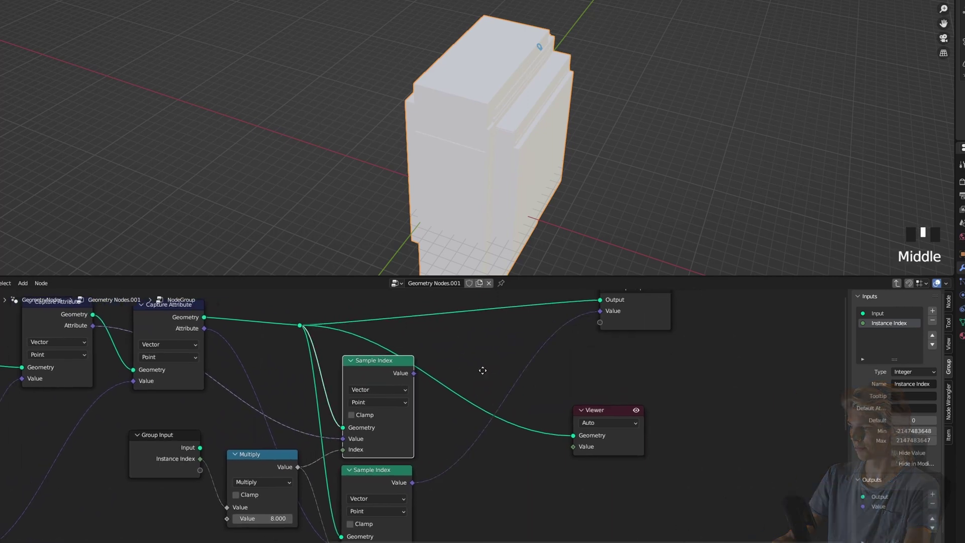
{"action": "middle_click_drag", "start_coordinate": [483, 370], "coordinate": [471, 372]}
{"action": "left_click_drag", "start_coordinate": [404, 374], "coordinate": [589, 326]}
{"action": "left_click", "coordinate": [635, 320]}
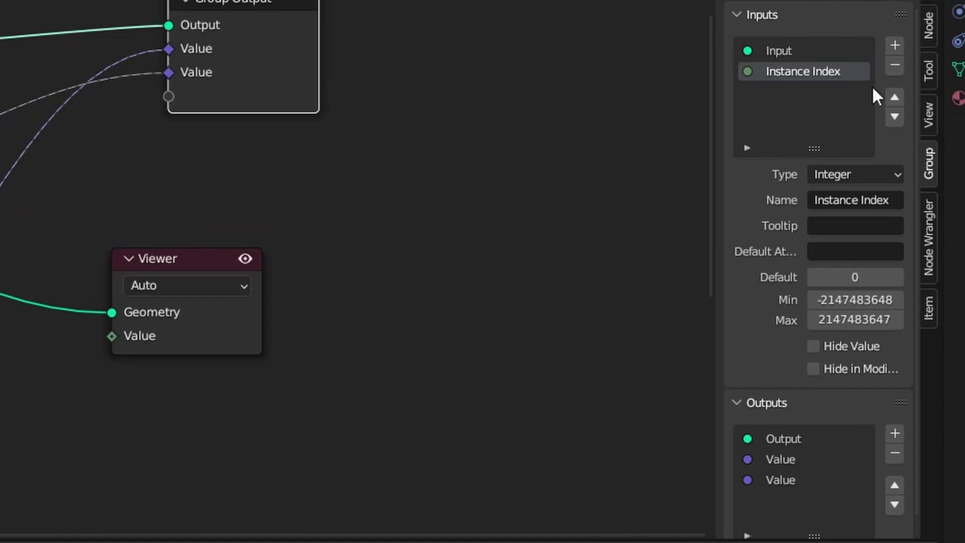
{"action": "scroll", "coordinate": [881, 82], "scroll_direction": "down", "scroll_amount": 1}
{"action": "left_click", "coordinate": [801, 463]}
{"action": "left_click", "coordinate": [894, 467]}
- Rename the two Value group outputs to Min and Max
{"action": "double_click", "coordinate": [791, 441]}
{"action": "type", "text": "Min"}
{"action": "key", "text": "Return"}
{"action": "left_click", "coordinate": [789, 458]}
{"action": "double_click", "coordinate": [789, 461]}
{"action": "type", "text": "Max"}
{"action": "key", "text": "Return"}
- Add a Vector Math Subtract node beside the lower Sample Index and connect both Sample Index Values to its Vector inputs
{"action": "scroll", "coordinate": [301, 382], "scroll_direction": "up", "scroll_amount": 5}
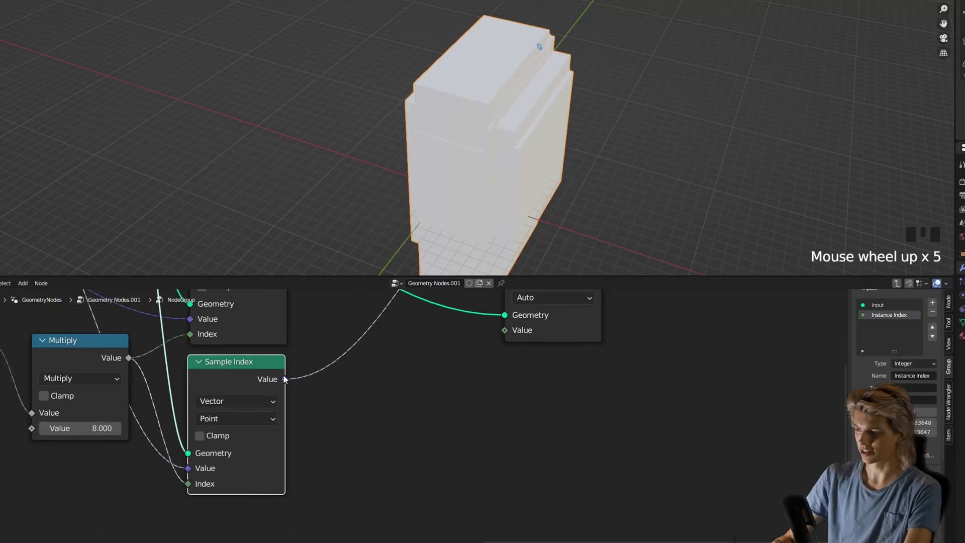
{"action": "left_click_drag", "start_coordinate": [284, 378], "coordinate": [385, 390]}
{"action": "type", "text": "sub"}
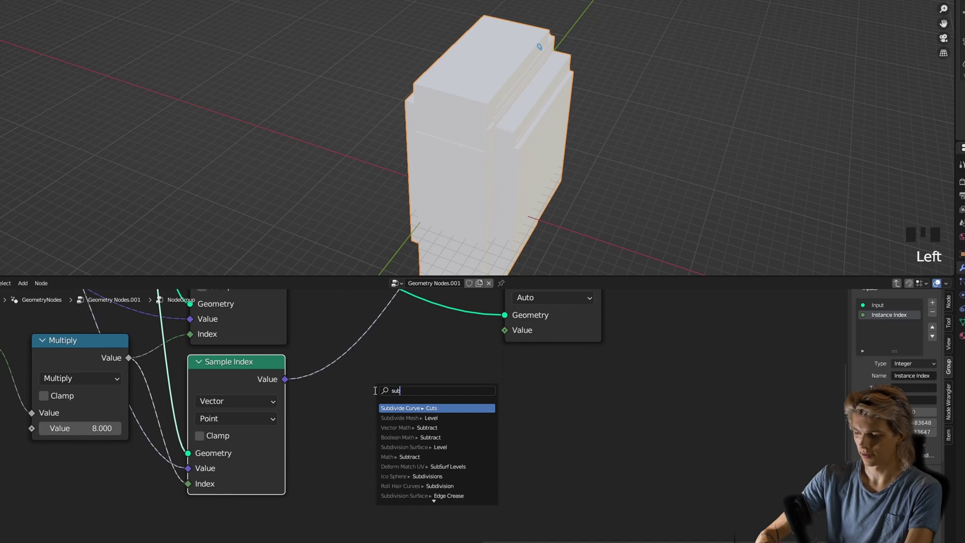
{"action": "left_click", "coordinate": [409, 427]}
{"action": "scroll", "coordinate": [424, 406], "scroll_direction": "down", "scroll_amount": 3}
{"action": "middle_click_drag", "start_coordinate": [424, 406], "coordinate": [369, 373]}
{"action": "left_click", "coordinate": [347, 333]}
{"action": "left_click_drag", "start_coordinate": [347, 334], "coordinate": [406, 460]}
{"action": "middle_click_drag", "start_coordinate": [407, 460], "coordinate": [450, 417]}
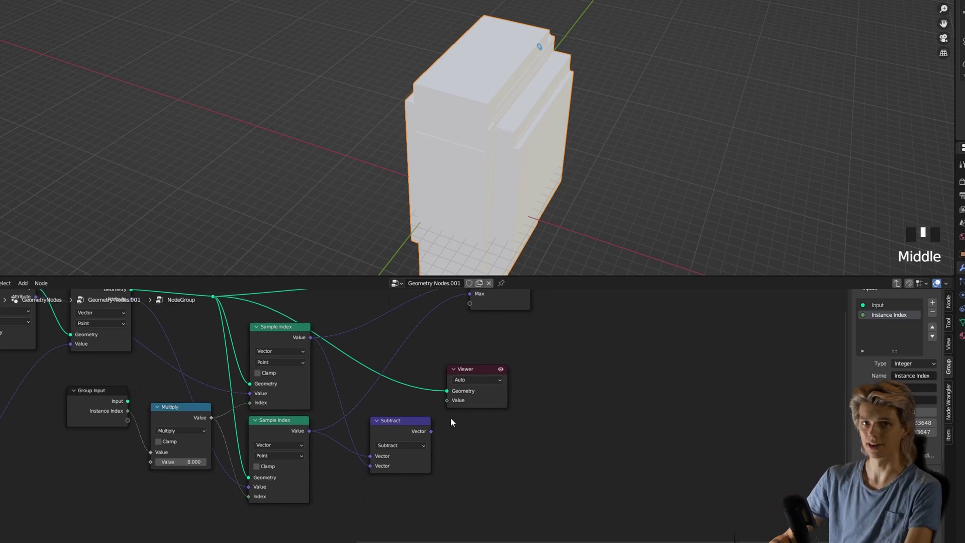
- Rewire Subtract so the lower Sample Index feeds the first Vector and the upper Sample Index feeds the second
{"action": "middle_click_drag", "start_coordinate": [450, 417], "coordinate": [444, 447]}
{"action": "left_click_drag", "start_coordinate": [364, 495], "coordinate": [306, 469]}
{"action": "left_click_drag", "start_coordinate": [364, 486], "coordinate": [365, 496]}
{"action": "left_click", "coordinate": [270, 368]}
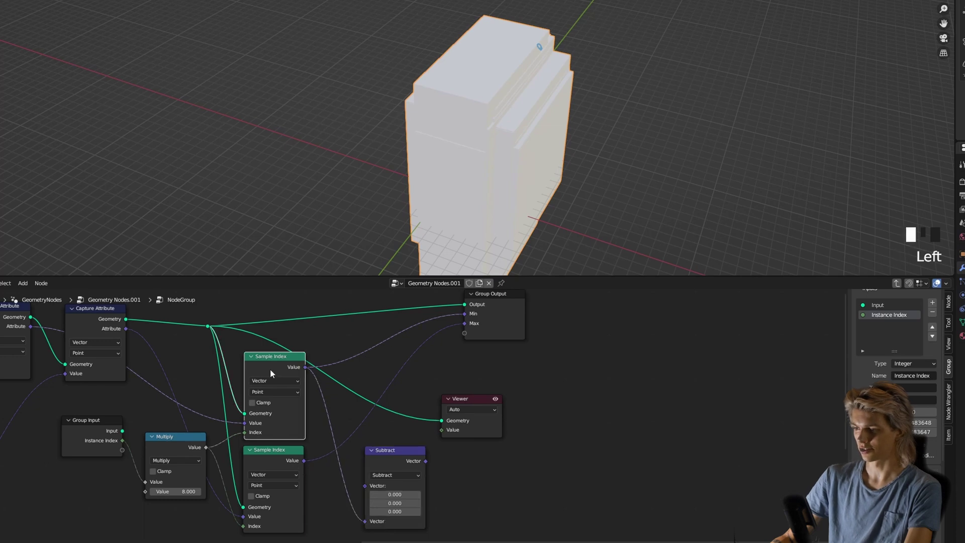
{"action": "left_click_drag", "start_coordinate": [309, 460], "coordinate": [367, 490]}
- Connect the Subtract result to the Group Output's empty socket and name the new output Size
{"action": "left_click_drag", "start_coordinate": [425, 461], "coordinate": [466, 334]}
{"action": "left_click", "coordinate": [499, 333]}
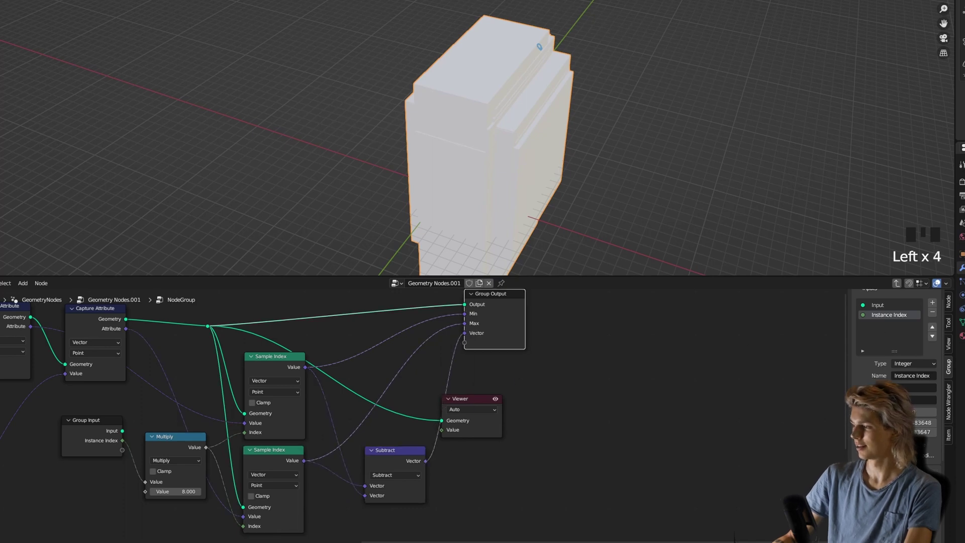
{"action": "double_click", "coordinate": [888, 517]}
{"action": "key", "text": "BackSpace"}
{"action": "key", "text": "BackSpace"}
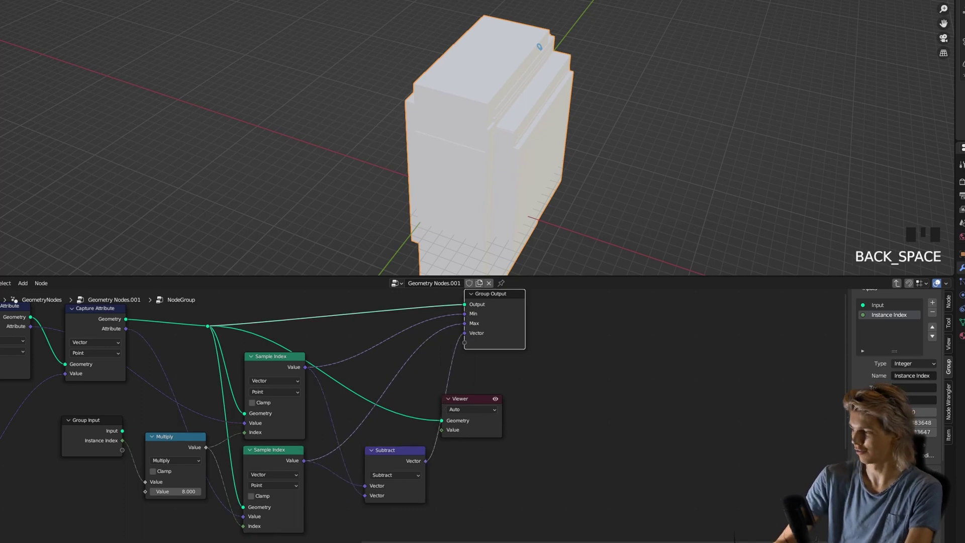
- Leave the node group and move the NodeGroup node slightly up beside the Mesh Line
{"action": "scroll", "coordinate": [305, 378], "scroll_direction": "down", "scroll_amount": 3}
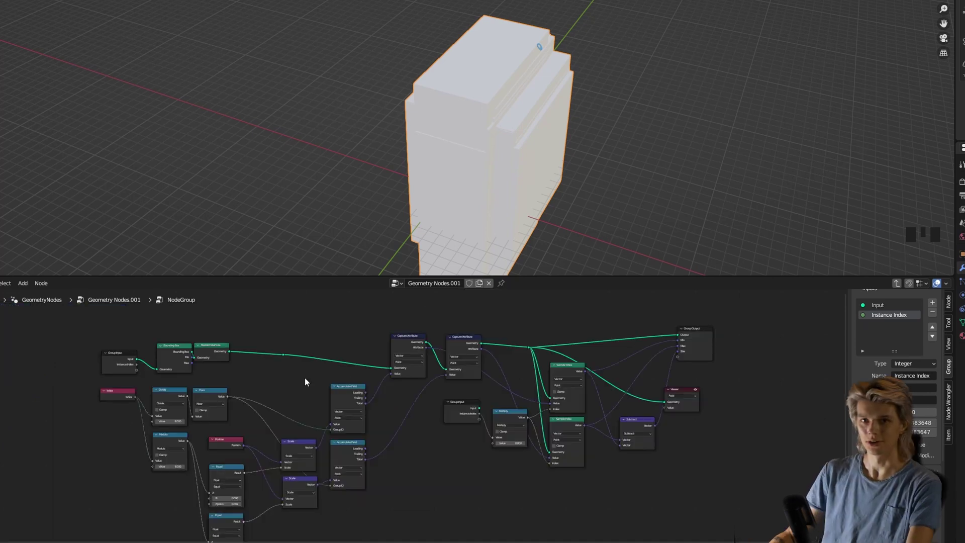
{"action": "left_click", "coordinate": [303, 381]}
{"action": "key", "text": "Tab"}
{"action": "scroll", "coordinate": [369, 398], "scroll_direction": "up", "scroll_amount": 6}
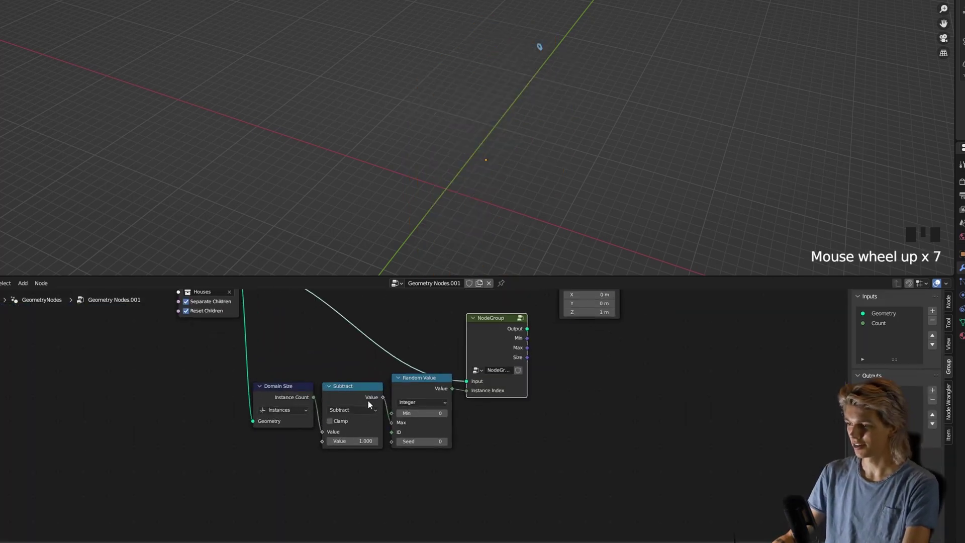
{"action": "middle_click_drag", "start_coordinate": [370, 398], "coordinate": [353, 381]}
{"action": "left_click_drag", "start_coordinate": [425, 366], "coordinate": [436, 338]}
- Add a Bounding Box node below NodeGroup and compare its Min and Max outputs with the group's Min, Max and Size
{"action": "key", "text": "shift+a"}
{"action": "left_click", "coordinate": [436, 335]}
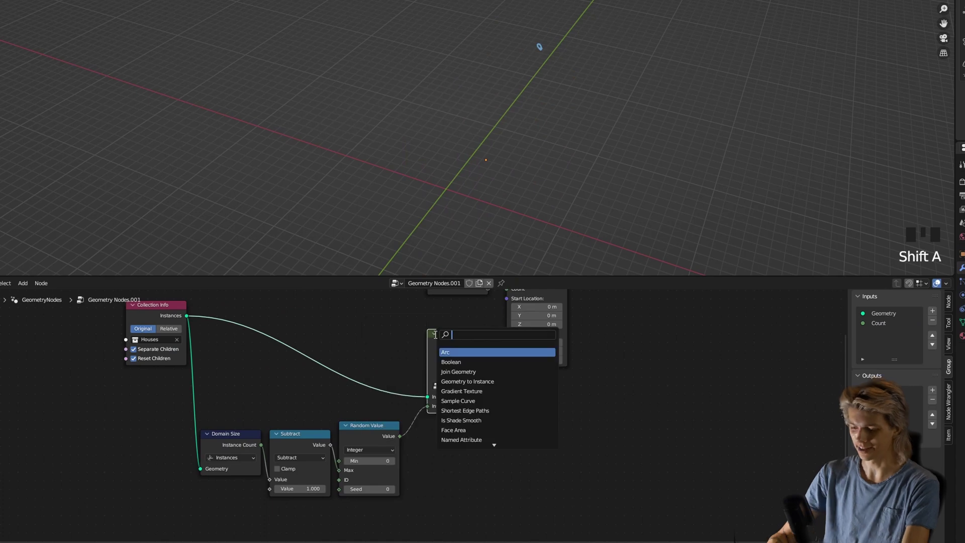
{"action": "type", "text": "bo"}
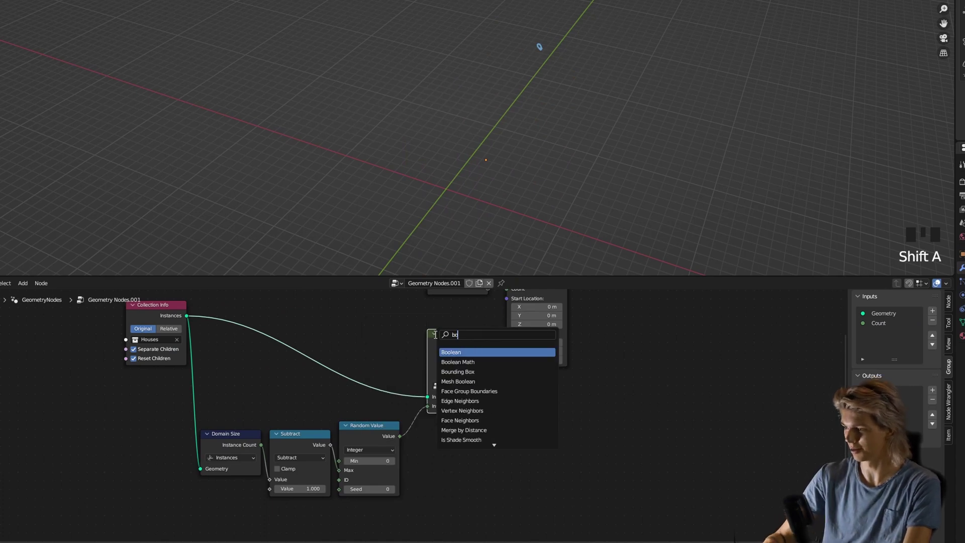
{"action": "left_click", "coordinate": [458, 371]}
{"action": "scroll", "coordinate": [457, 402], "scroll_direction": "up", "scroll_amount": 3}
{"action": "left_click_drag", "start_coordinate": [462, 463], "coordinate": [523, 421]}
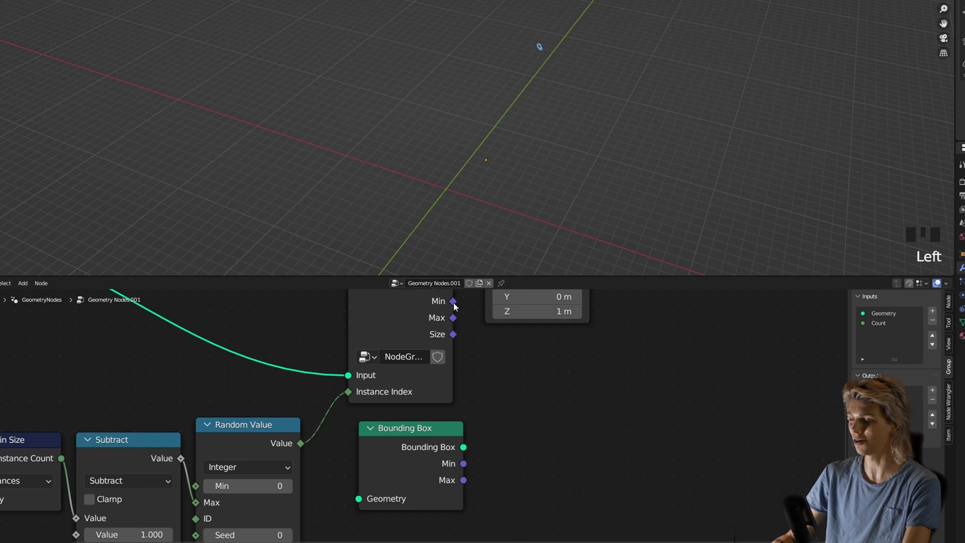
{"action": "mouse_move", "coordinate": [455, 306]}
{"action": "scroll", "coordinate": [445, 444], "scroll_direction": "down", "scroll_amount": 3}
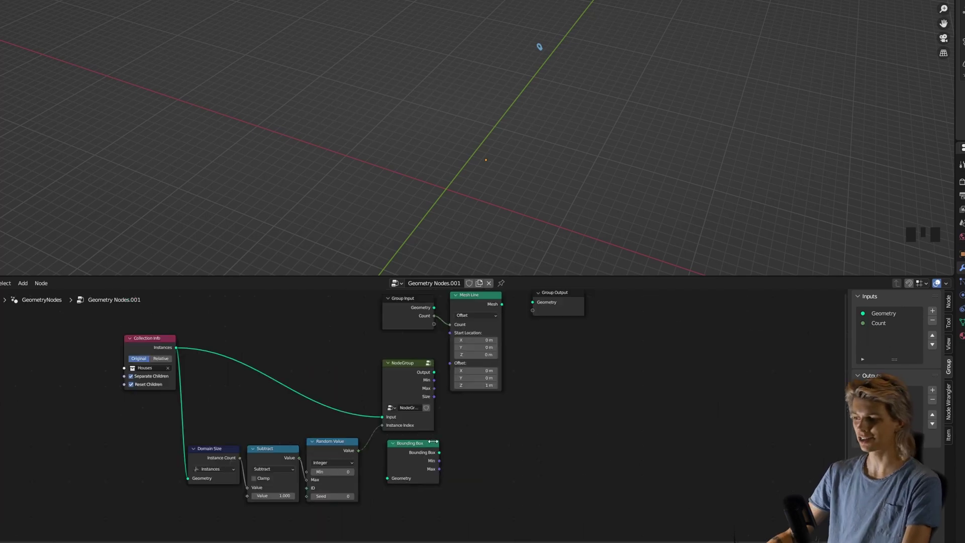
{"action": "scroll", "coordinate": [457, 399], "scroll_direction": "up", "scroll_amount": 4}
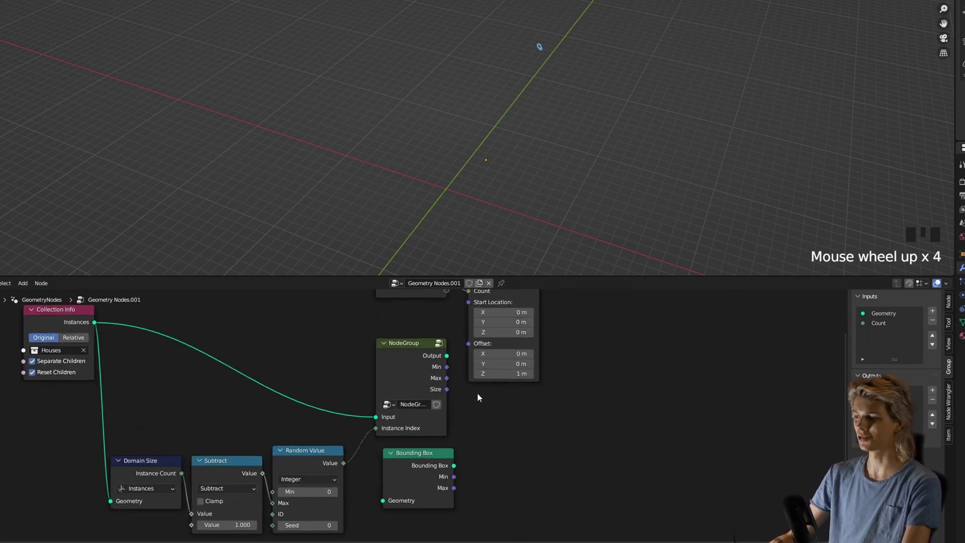
{"action": "middle_click_drag", "start_coordinate": [565, 348], "coordinate": [449, 408]}
{"action": "scroll", "coordinate": [450, 408], "scroll_direction": "down", "scroll_amount": 4}
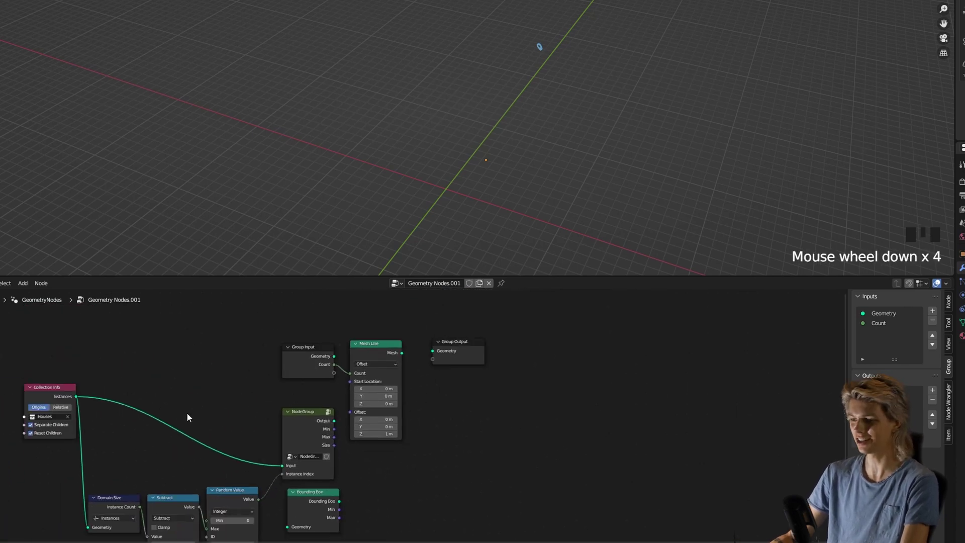
- Add an Instance on Points node between the Mesh Line and the Group Output
{"action": "scroll", "coordinate": [375, 365], "scroll_direction": "up", "scroll_amount": 4}
{"action": "key", "text": "shift+a"}
{"action": "type", "text": "ion"}
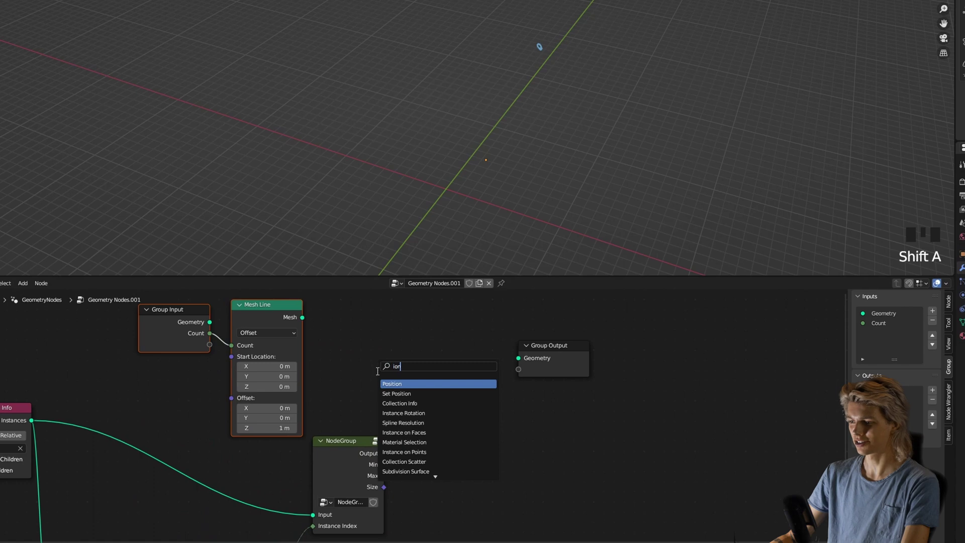
{"action": "key", "text": "BackSpace"}
{"action": "key", "text": "BackSpace"}
{"action": "key", "text": "BackSpace"}
{"action": "type", "text": "instance on p"}
{"action": "key", "text": "Return"}
{"action": "left_click", "coordinate": [435, 307]}
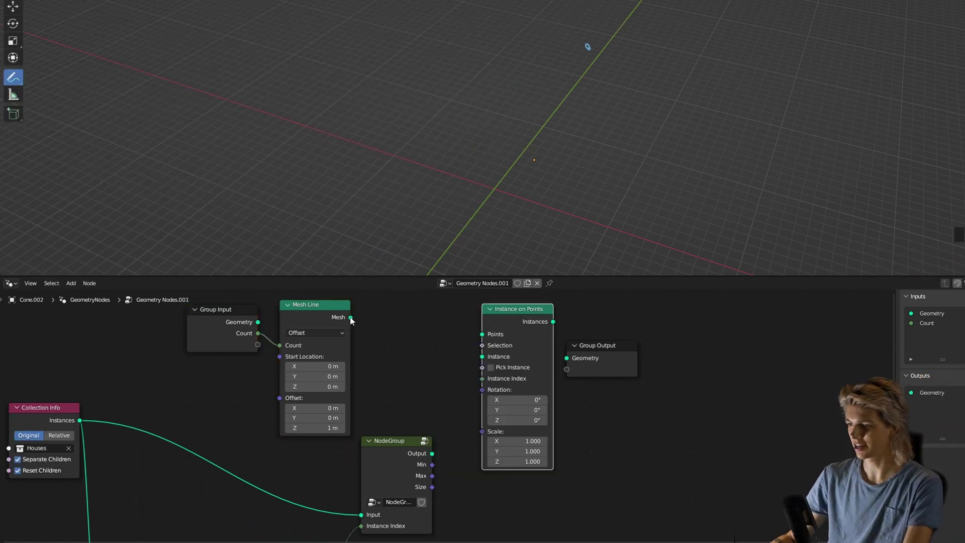
- Feed Mesh Line into Points and Collection Info into Instance, enable Pick Instance, and connect Instances to the Group Output's Geometry
{"action": "left_click_drag", "start_coordinate": [302, 317], "coordinate": [492, 330]}
{"action": "left_click_drag", "start_coordinate": [86, 420], "coordinate": [490, 354]}
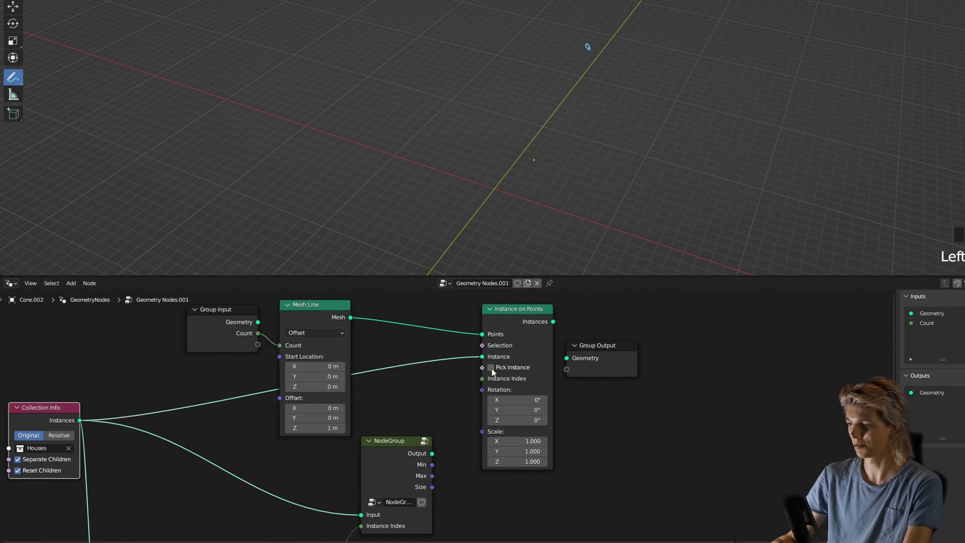
{"action": "left_click", "coordinate": [491, 367]}
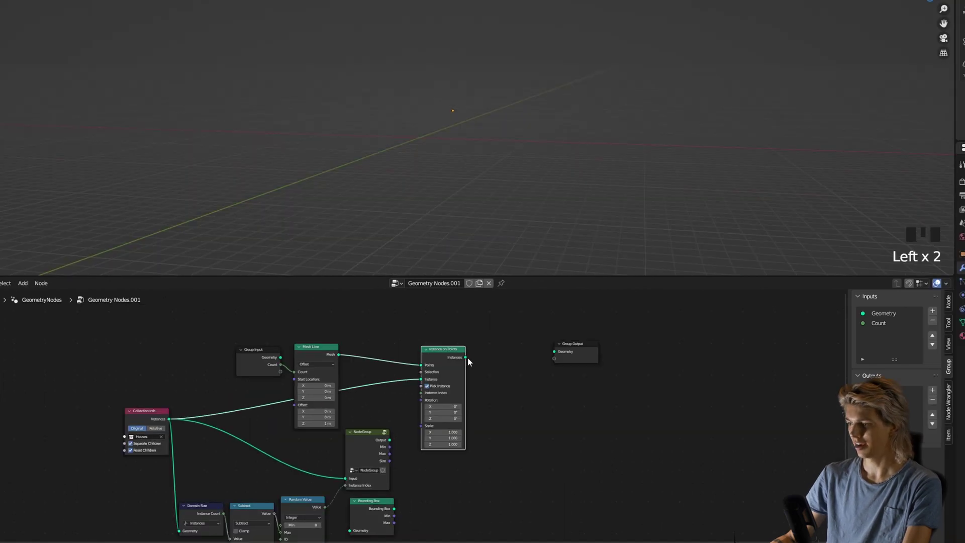
{"action": "left_click_drag", "start_coordinate": [467, 358], "coordinate": [554, 352]}
- Try a Z offset of -2 m on the Mesh Line
{"action": "scroll", "coordinate": [478, 42], "scroll_direction": "down", "scroll_amount": 3}
{"action": "scroll", "coordinate": [478, 42], "scroll_direction": "up", "scroll_amount": 3}
{"action": "middle_click_drag", "start_coordinate": [478, 41], "coordinate": [502, 60], "text": "shift"}
{"action": "scroll", "coordinate": [339, 401], "scroll_direction": "up", "scroll_amount": 1}
{"action": "scroll", "coordinate": [340, 400], "scroll_direction": "up", "scroll_amount": 3}
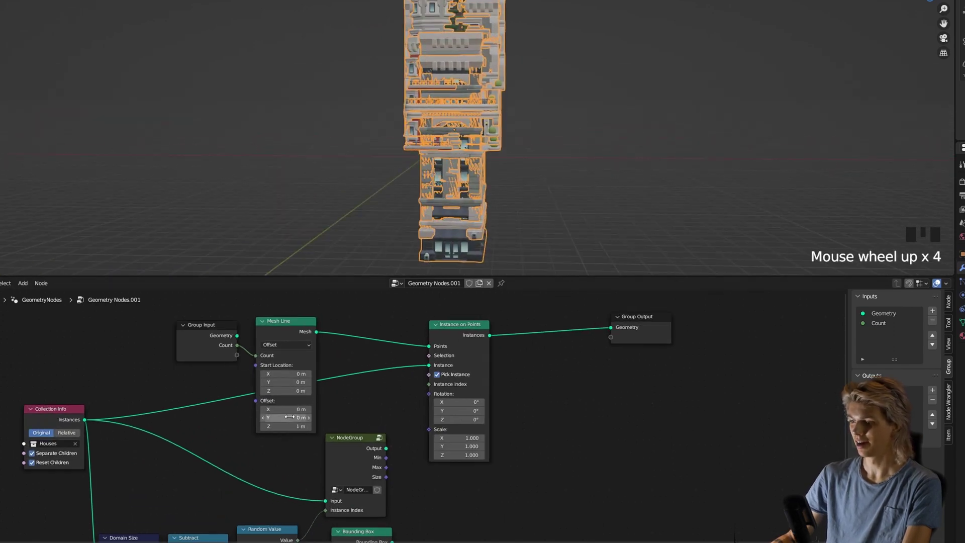
{"action": "left_click", "coordinate": [263, 426]}
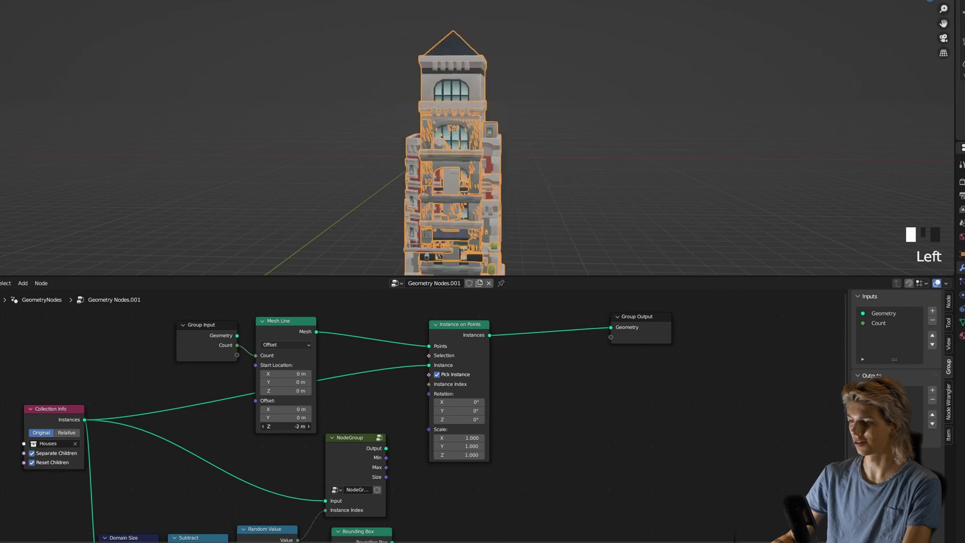
{"action": "key", "text": "ctrl+z"}
- Try Mesh Line X offsets of 7.4 m, 6.5 m and 3.8 m in front view, and reset the X offset to 0 m
{"action": "left_click_drag", "start_coordinate": [286, 409], "coordinate": [324, 409]}
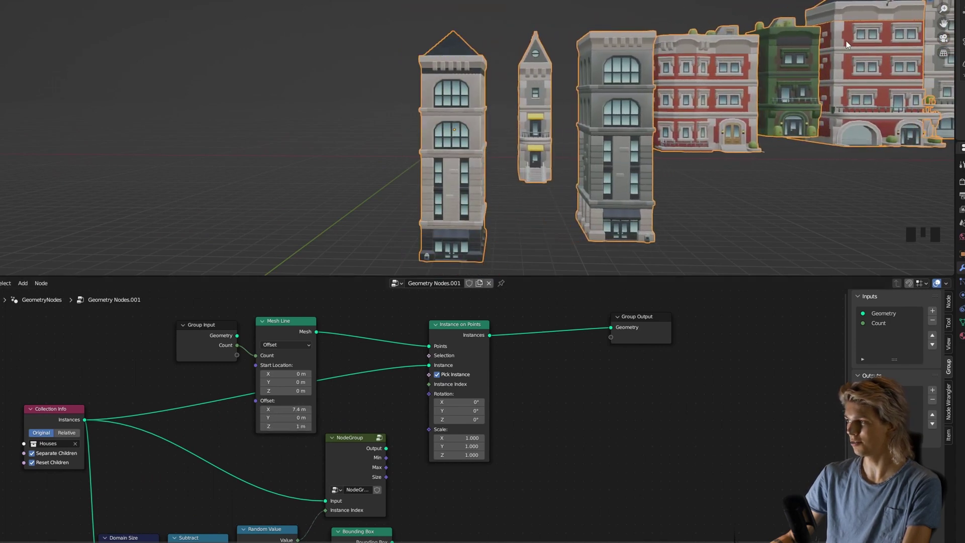
{"action": "left_click", "coordinate": [928, 0]}
{"action": "left_click_drag", "start_coordinate": [289, 409], "coordinate": [271, 409]}
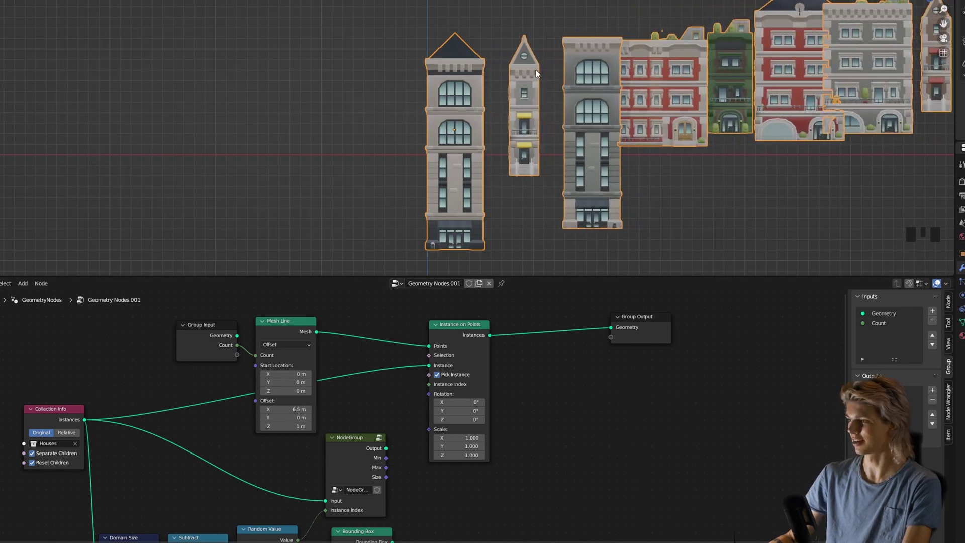
{"action": "left_click_drag", "start_coordinate": [296, 408], "coordinate": [261, 408]}
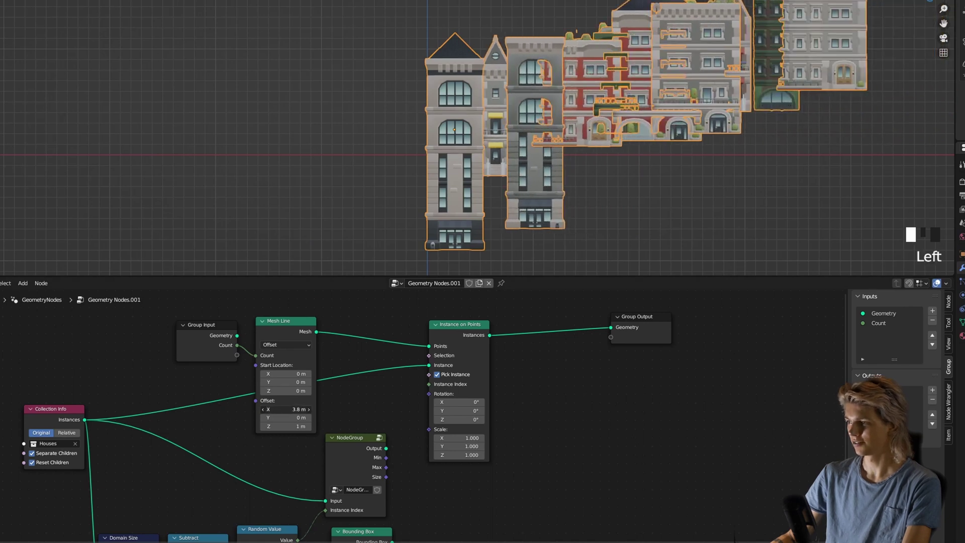
{"action": "key", "text": "ctrl+z"}
{"action": "scroll", "coordinate": [403, 417], "scroll_direction": "up", "scroll_amount": 5}
{"action": "left_click", "coordinate": [224, 405]}
{"action": "type", "text": "0"}
{"action": "key", "text": "Return"}
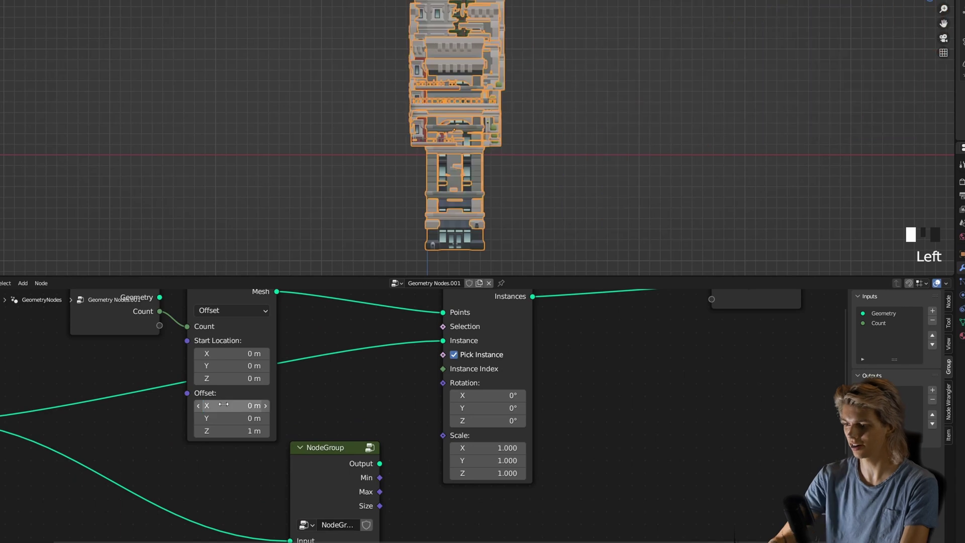
- Insert a Set Position node between Instance on Points and the Group Output
{"action": "scroll", "coordinate": [293, 400], "scroll_direction": "down", "scroll_amount": 2}
{"action": "left_click", "coordinate": [302, 379]}
{"action": "type", "text": "sert"}
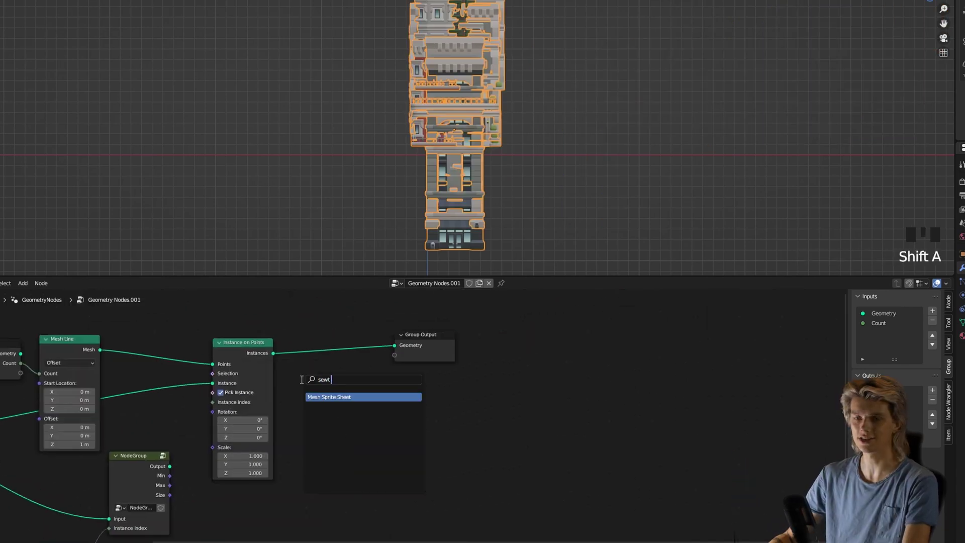
{"action": "key", "text": "BackSpace"}
{"action": "key", "text": "BackSpace"}
{"action": "type", "text": "t p"}
{"action": "key", "text": "Return"}
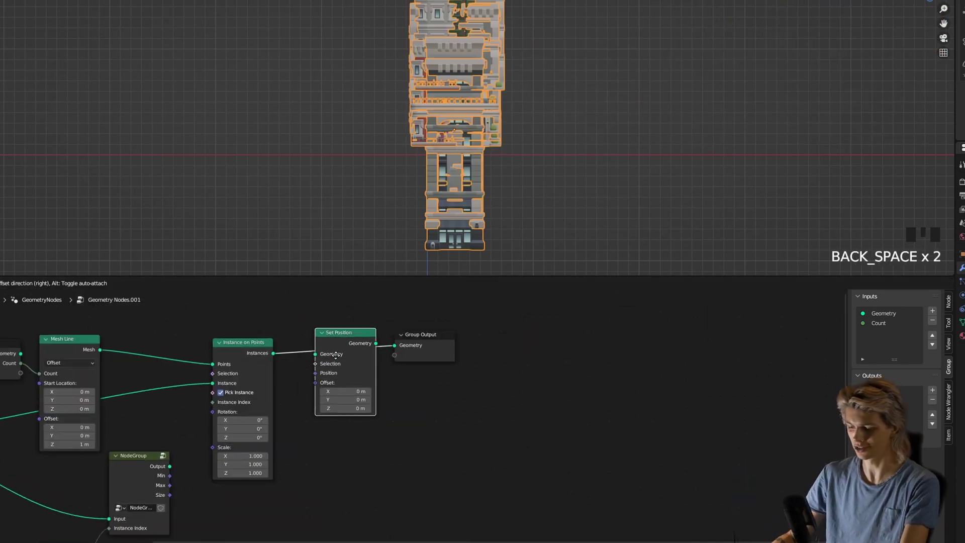
{"action": "left_click", "coordinate": [336, 354]}
- Try an X offset of 8.6 m on the Set Position node
{"action": "scroll", "coordinate": [519, 377], "scroll_direction": "up", "scroll_amount": 7}
{"action": "middle_click_drag", "start_coordinate": [383, 382], "coordinate": [531, 364]}
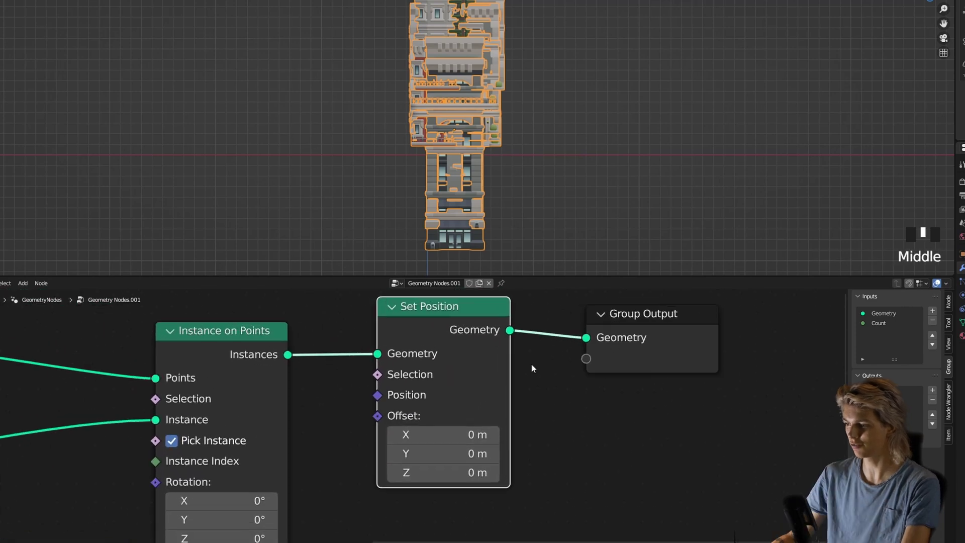
{"action": "middle_click_drag", "start_coordinate": [482, 390], "coordinate": [477, 405]}
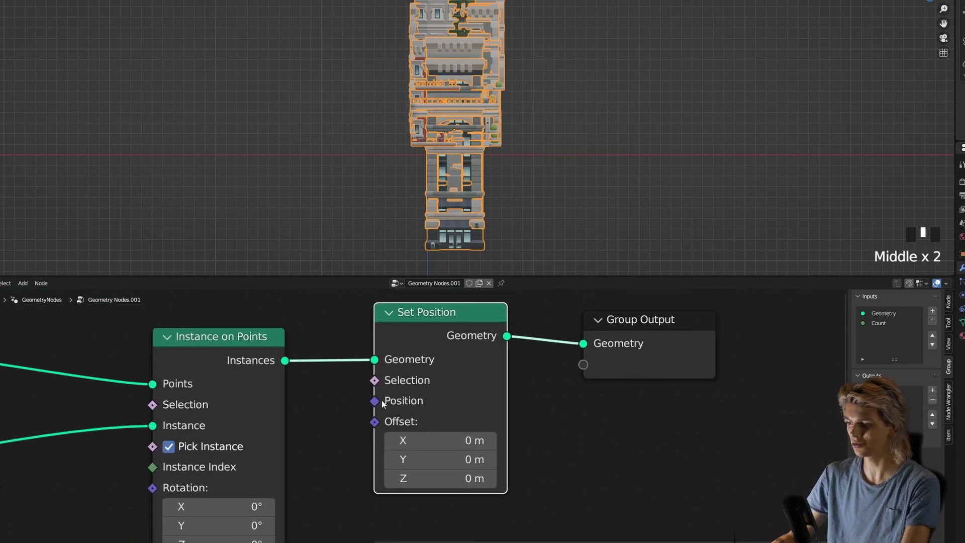
{"action": "key", "text": "ctrl+z"}
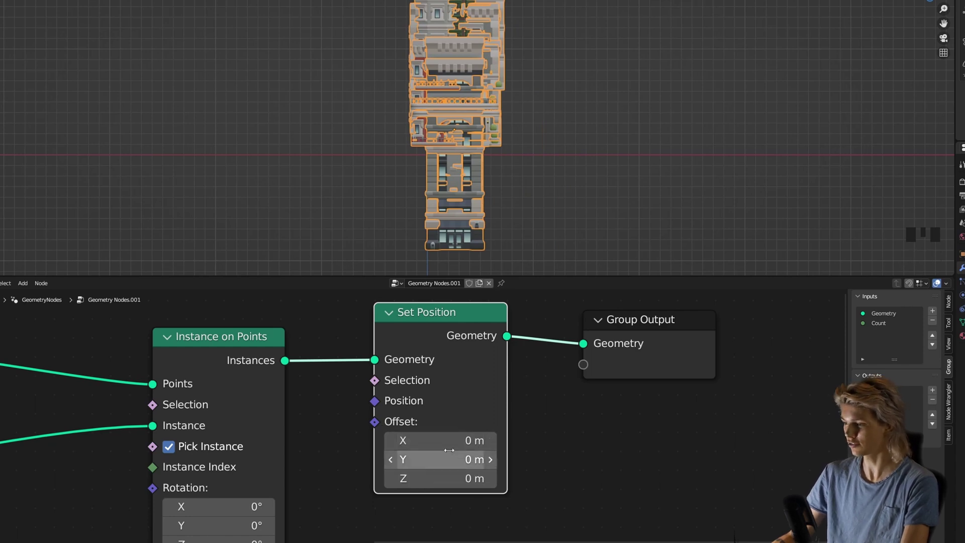
{"action": "left_click_drag", "start_coordinate": [459, 442], "coordinate": [505, 442]}
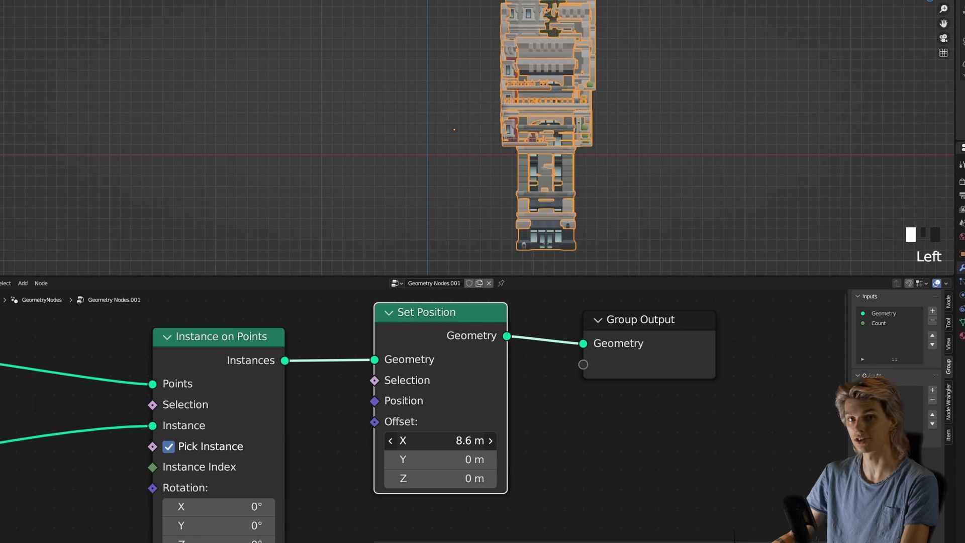
{"action": "right_click", "coordinate": [459, 442]}
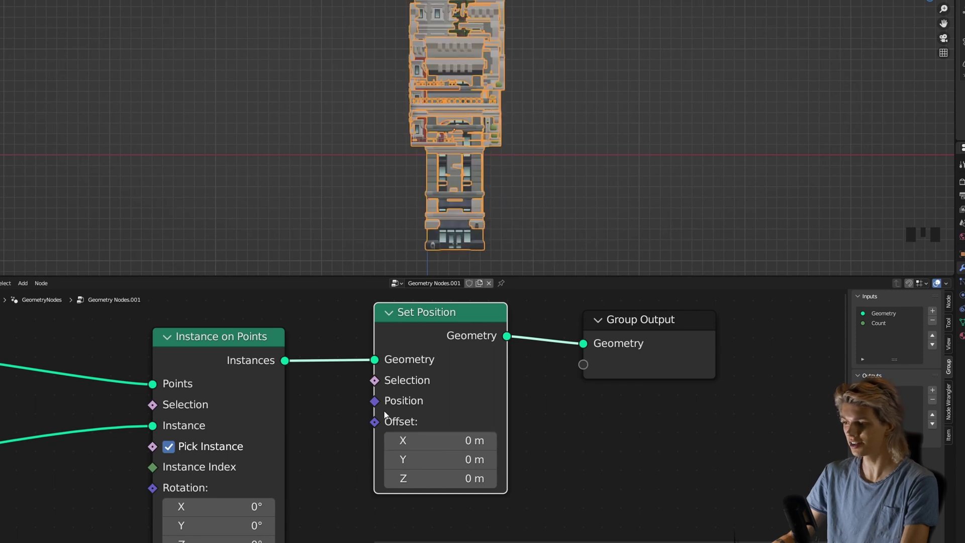
- Rename the node group that outputs Min, Max and Size to BoundingBoxes
{"action": "mouse_move", "coordinate": [375, 401]}
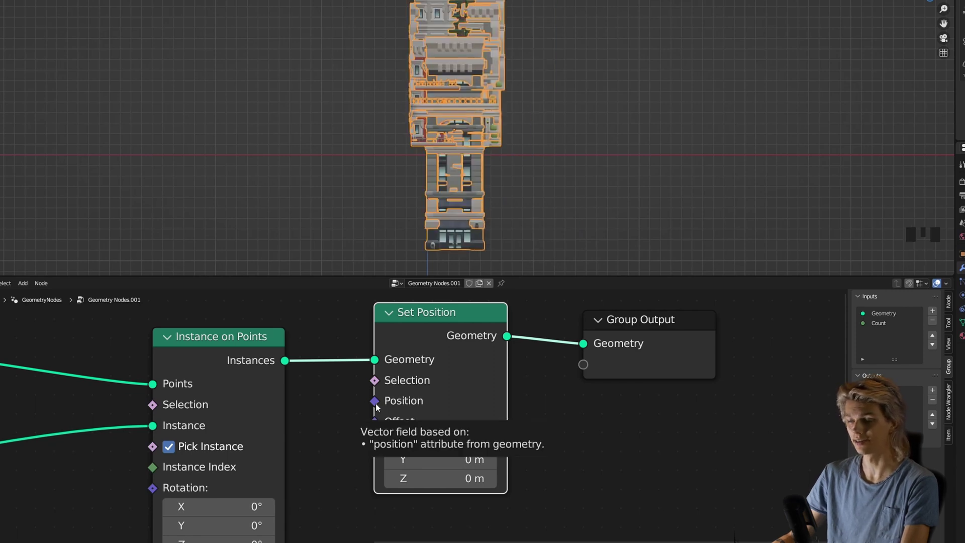
{"action": "scroll", "coordinate": [376, 406], "scroll_direction": "up", "scroll_amount": 4}
{"action": "scroll", "coordinate": [370, 459], "scroll_direction": "up", "scroll_amount": 2}
{"action": "scroll", "coordinate": [466, 342], "scroll_direction": "down", "scroll_amount": 1}
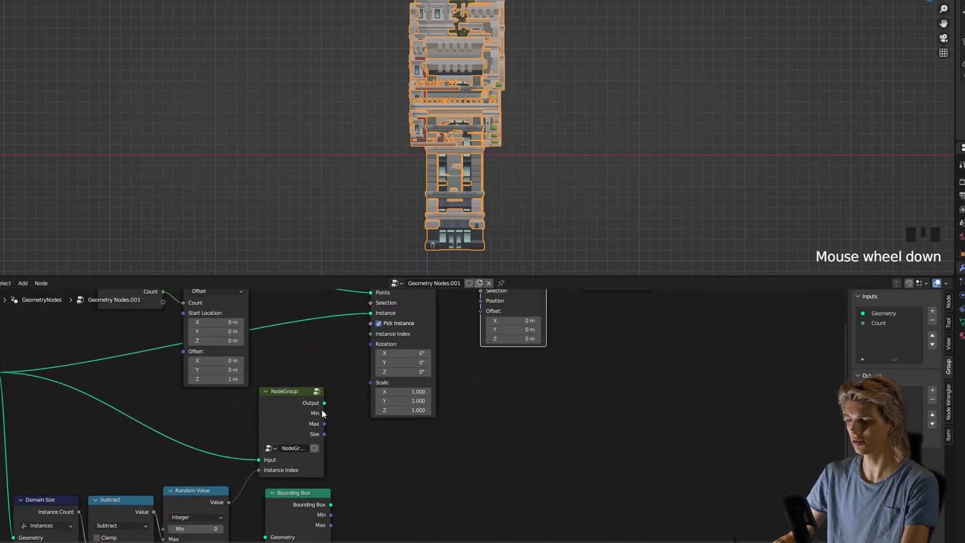
{"action": "scroll", "coordinate": [301, 402], "scroll_direction": "up", "scroll_amount": 2}
{"action": "left_click", "coordinate": [279, 396]}
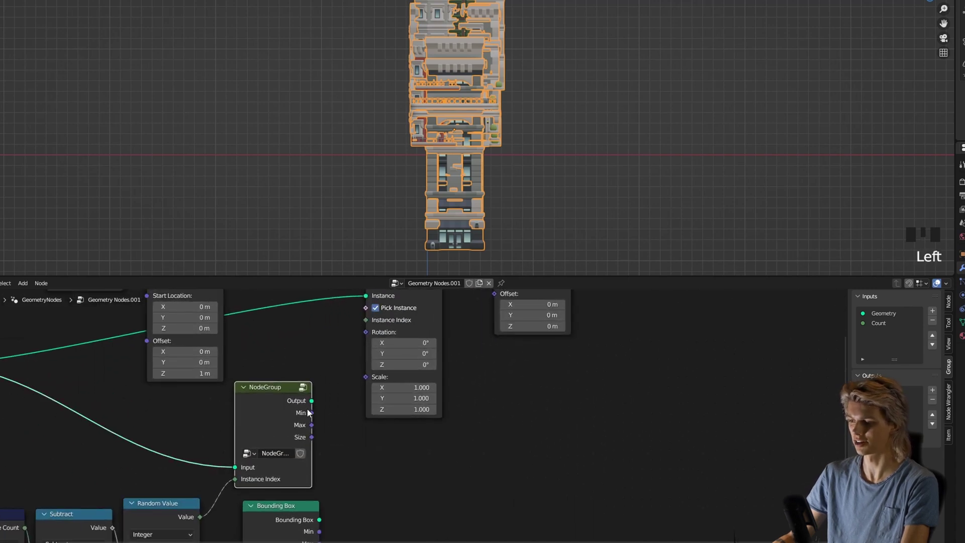
{"action": "double_click", "coordinate": [270, 453]}
{"action": "type", "text": "BoundingBo"}
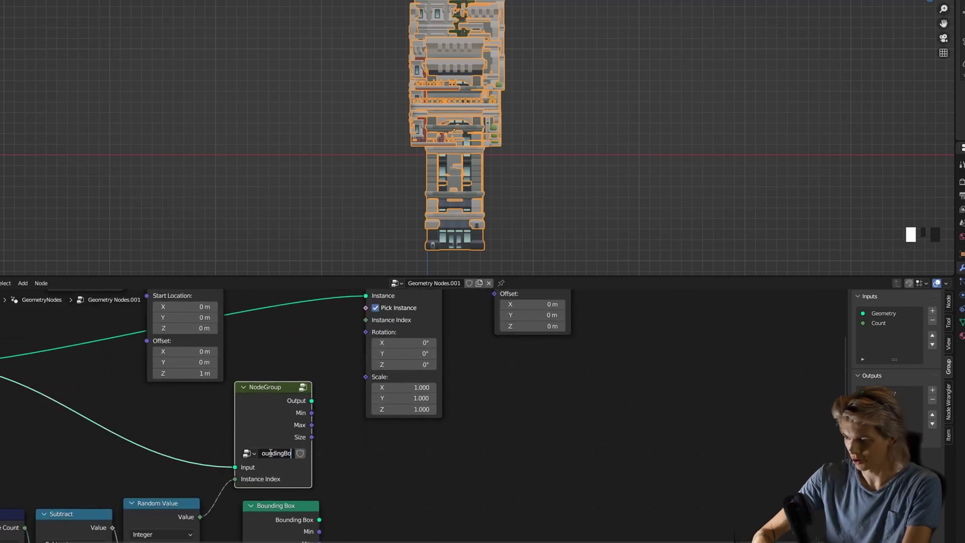
{"action": "type", "text": "xes"}
{"action": "key", "text": "Return"}
{"action": "scroll", "coordinate": [269, 451], "scroll_direction": "down", "scroll_amount": 1}
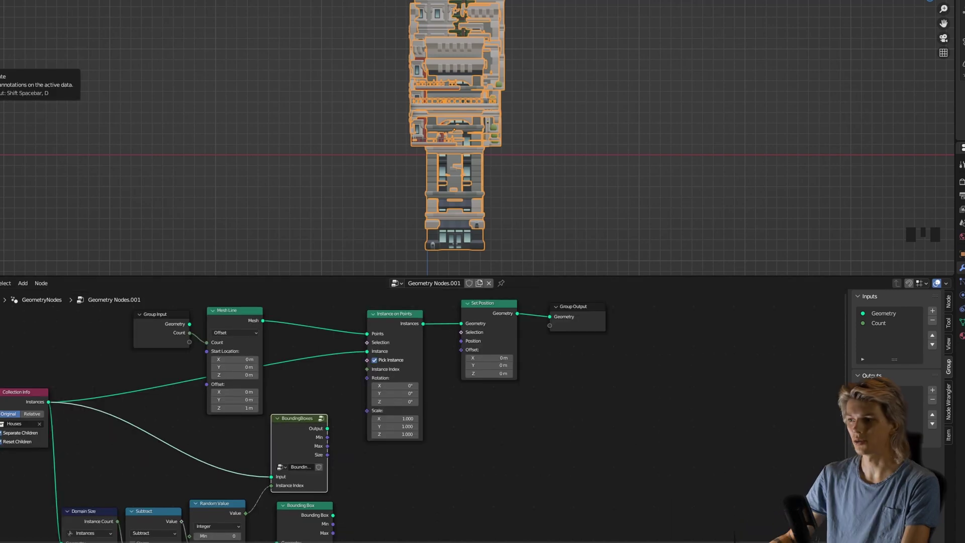
- Annotate the viewport with outlines of a low house and a tall pointed house side by side, undoing the extra stroke
{"action": "left_click", "coordinate": [0, 60]}
{"action": "mouse_move", "coordinate": [140, 145]}
{"action": "left_mouse_down"}
{"action": "mouse_move", "coordinate": [140, 130]}
{"action": "mouse_move", "coordinate": [182, 84]}
{"action": "mouse_move", "coordinate": [150, 140]}
{"action": "mouse_move", "coordinate": [189, 75]}
{"action": "mouse_move", "coordinate": [206, 11]}
{"action": "mouse_move", "coordinate": [234, 39]}
{"action": "mouse_move", "coordinate": [233, 132]}
{"action": "mouse_move", "coordinate": [195, 137]}
{"action": "left_mouse_up"}
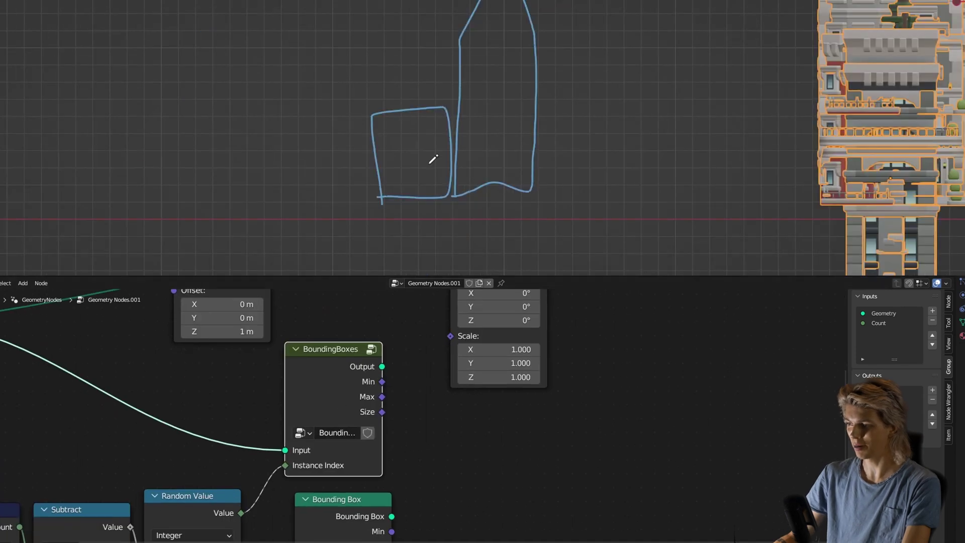
{"action": "middle_click_drag", "start_coordinate": [462, 97], "coordinate": [427, 162], "text": "shift"}
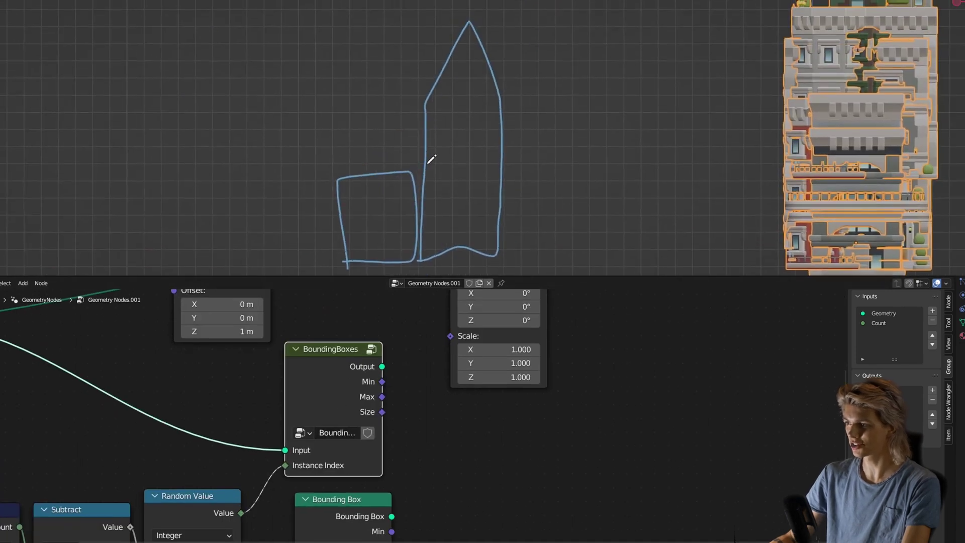
{"action": "mouse_move", "coordinate": [418, 253]}
{"action": "left_mouse_down"}
{"action": "mouse_move", "coordinate": [435, 15]}
{"action": "mouse_move", "coordinate": [511, 65]}
{"action": "mouse_move", "coordinate": [501, 251]}
{"action": "left_mouse_up"}
{"action": "key", "text": "ctrl+z"}
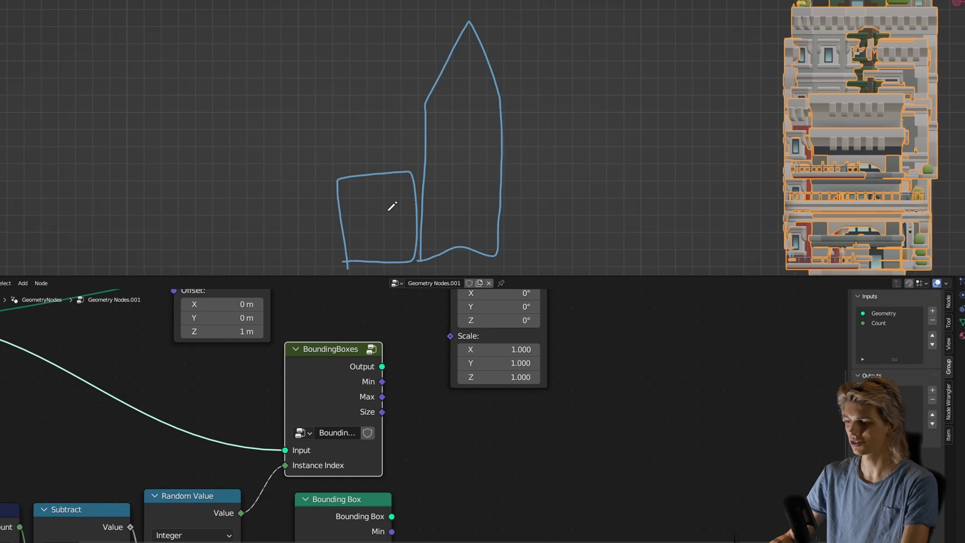
- Annotate a width arrow across each house outline and sketch the two widths added into one long, divided arrow
{"action": "scroll", "coordinate": [387, 206], "scroll_direction": "up", "scroll_amount": 1}
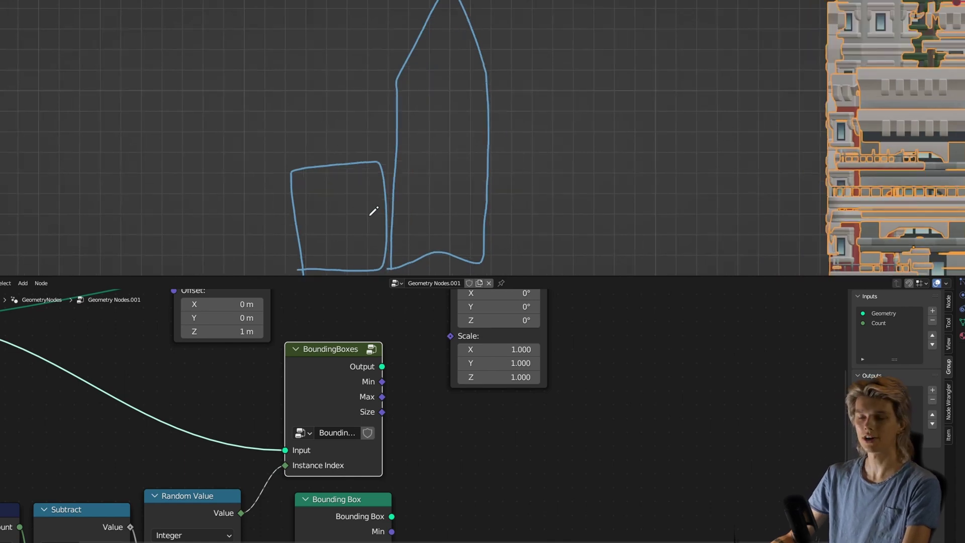
{"action": "mouse_move", "coordinate": [296, 219]}
{"action": "left_mouse_down"}
{"action": "mouse_move", "coordinate": [486, 214]}
{"action": "mouse_move", "coordinate": [477, 206]}
{"action": "left_mouse_up"}
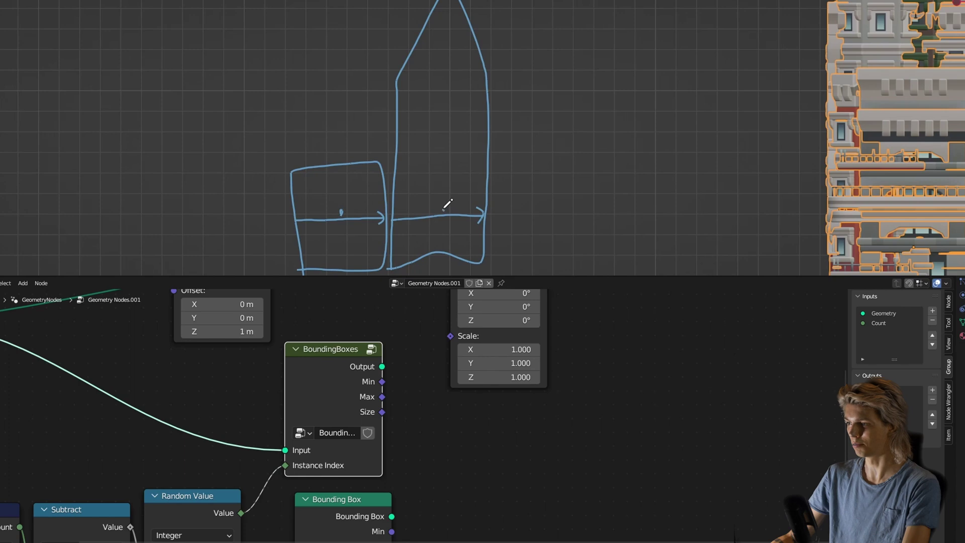
{"action": "mouse_move", "coordinate": [368, 234]}
{"action": "left_mouse_down"}
{"action": "mouse_move", "coordinate": [402, 227]}
{"action": "mouse_move", "coordinate": [418, 253]}
{"action": "mouse_move", "coordinate": [531, 185]}
{"action": "mouse_move", "coordinate": [534, 157]}
{"action": "mouse_move", "coordinate": [543, 170]}
{"action": "mouse_move", "coordinate": [709, 173]}
{"action": "mouse_move", "coordinate": [717, 181]}
{"action": "mouse_move", "coordinate": [722, 162]}
{"action": "left_mouse_up"}
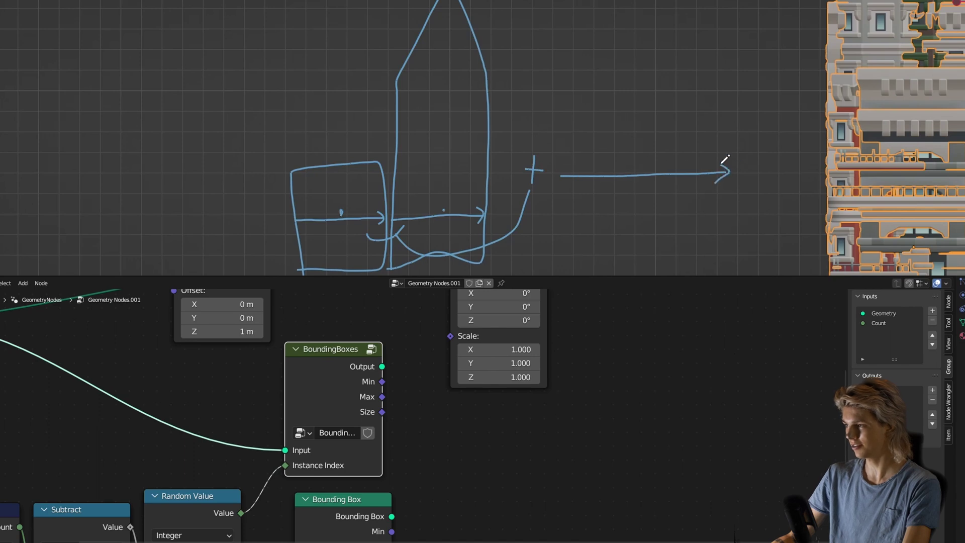
{"action": "mouse_move", "coordinate": [647, 147]}
{"action": "left_mouse_down"}
{"action": "mouse_move", "coordinate": [645, 199]}
{"action": "mouse_move", "coordinate": [641, 166]}
{"action": "left_mouse_up"}
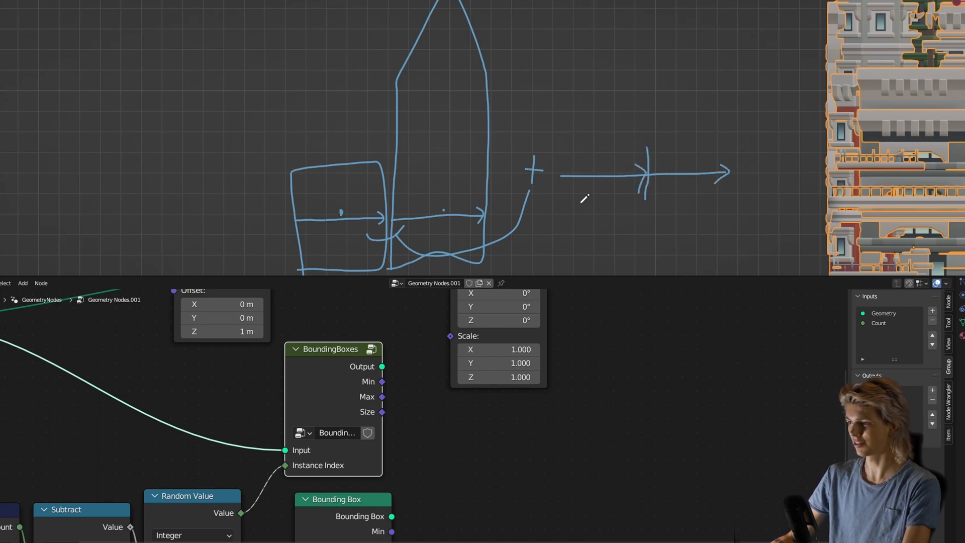
{"action": "mouse_move", "coordinate": [561, 197]}
{"action": "left_mouse_down"}
{"action": "mouse_move", "coordinate": [650, 180]}
{"action": "mouse_move", "coordinate": [570, 201]}
{"action": "left_mouse_up"}
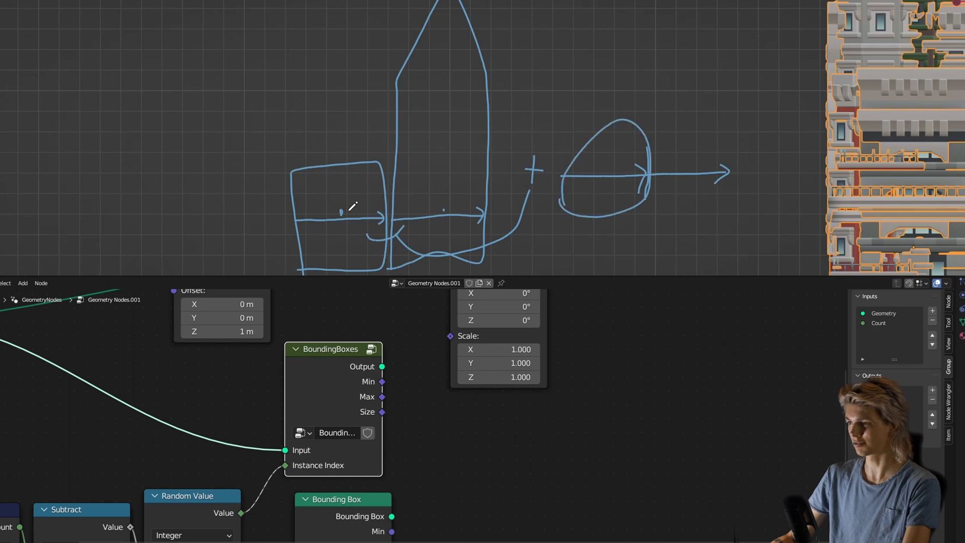
- Draw a double-headed arrow between the centres of the two house outlines, and erase all the annotations
{"action": "left_click_drag", "start_coordinate": [353, 195], "coordinate": [443, 199]}
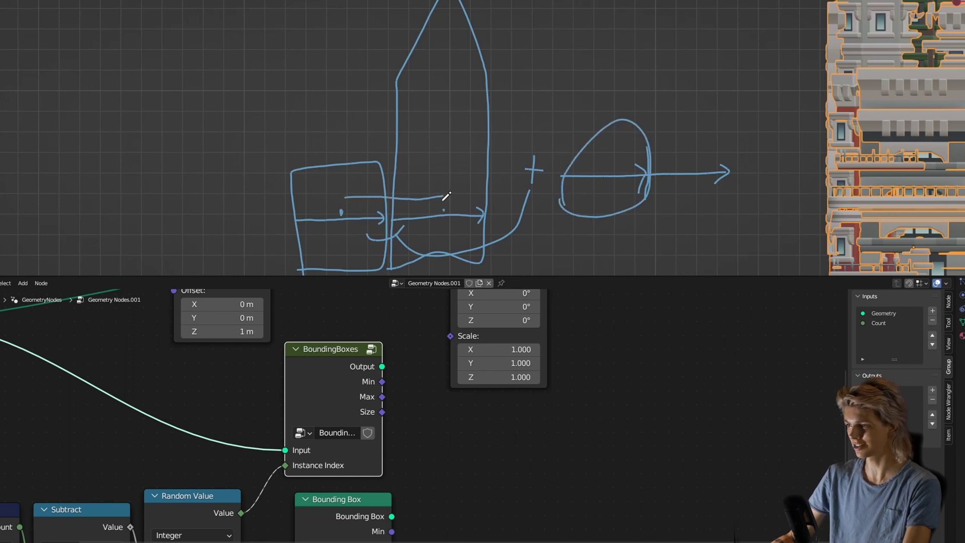
{"action": "left_click_drag", "start_coordinate": [346, 200], "coordinate": [357, 190]}
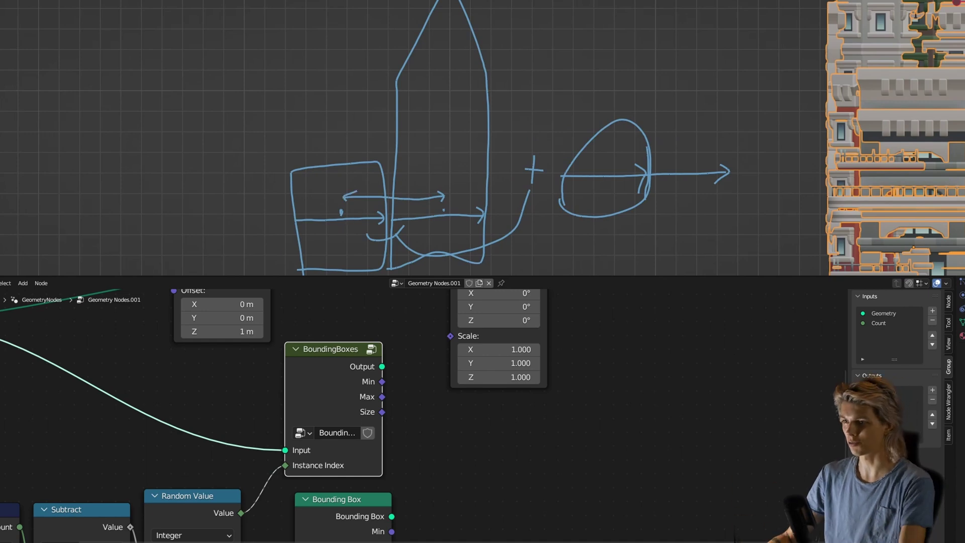
{"action": "mouse_move", "coordinate": [346, 201]}
{"action": "right_mouse_down"}
{"action": "mouse_move", "coordinate": [523, 125]}
{"action": "mouse_move", "coordinate": [481, 25]}
{"action": "right_mouse_up"}
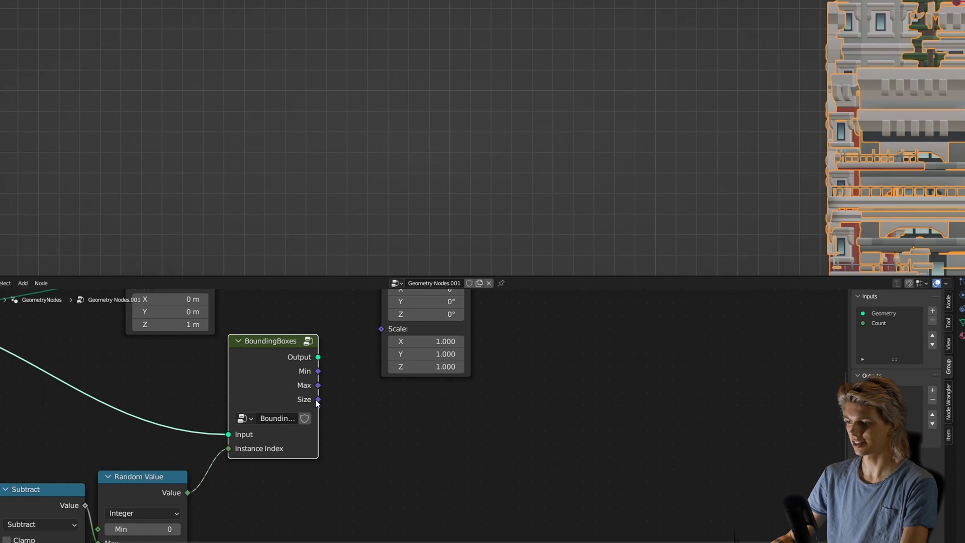
{"action": "left_click_drag", "start_coordinate": [318, 399], "coordinate": [421, 428]}
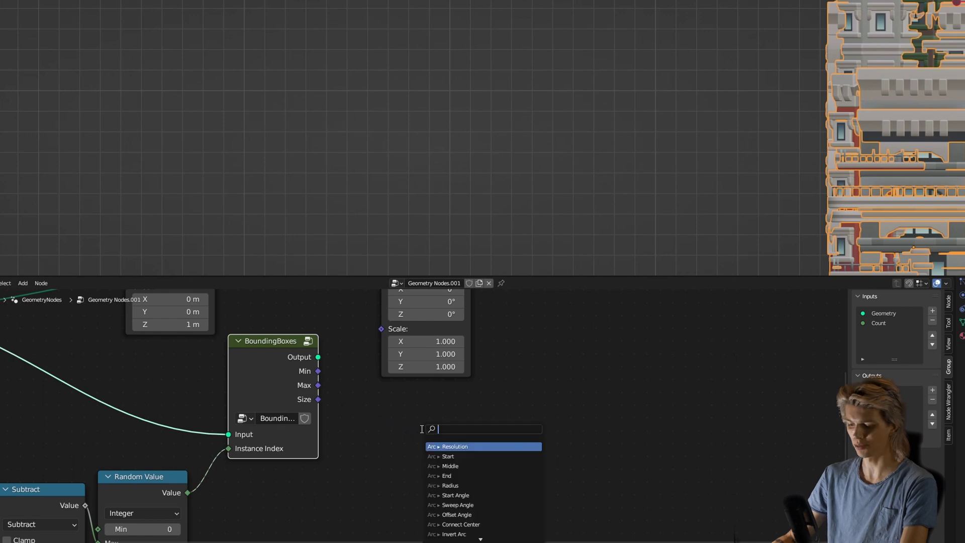
{"action": "type", "text": "acc"}
{"action": "left_click", "coordinate": [439, 446]}
{"action": "left_click", "coordinate": [452, 437]}
{"action": "middle_click_drag", "start_coordinate": [495, 433], "coordinate": [295, 394]}
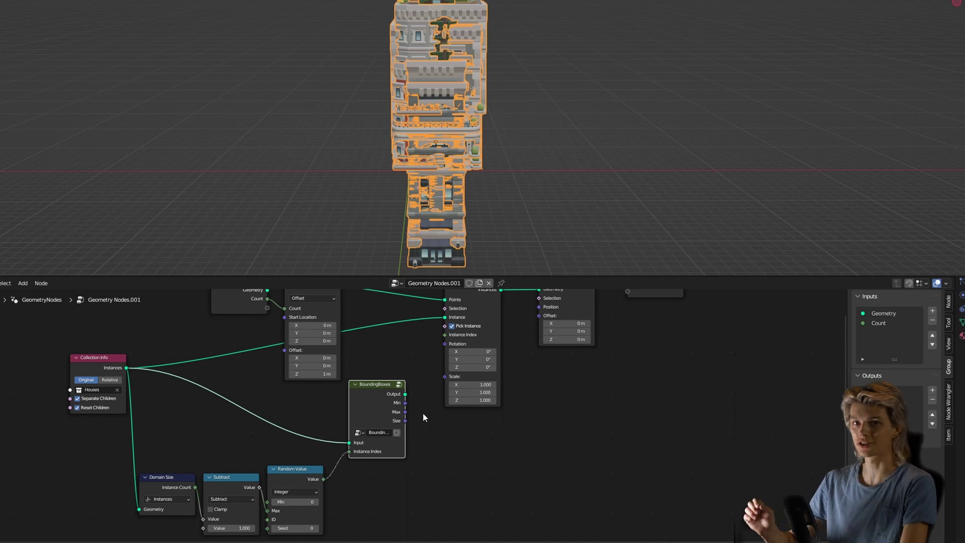
- Connect the Random Value output to the Instance Index of Instance on Points and move the BoundingBoxes node lower
{"action": "middle_click_drag", "start_coordinate": [407, 471], "coordinate": [425, 448]}
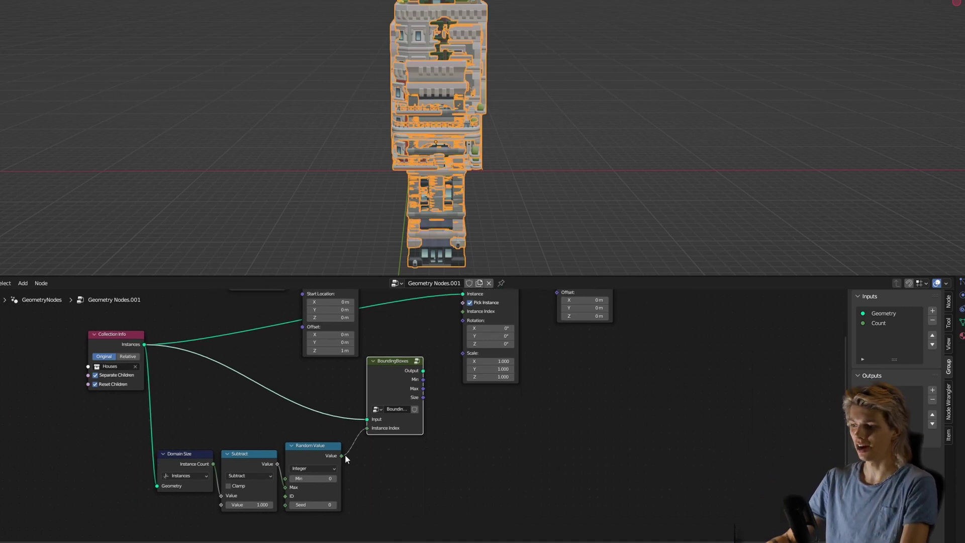
{"action": "left_click", "coordinate": [341, 457]}
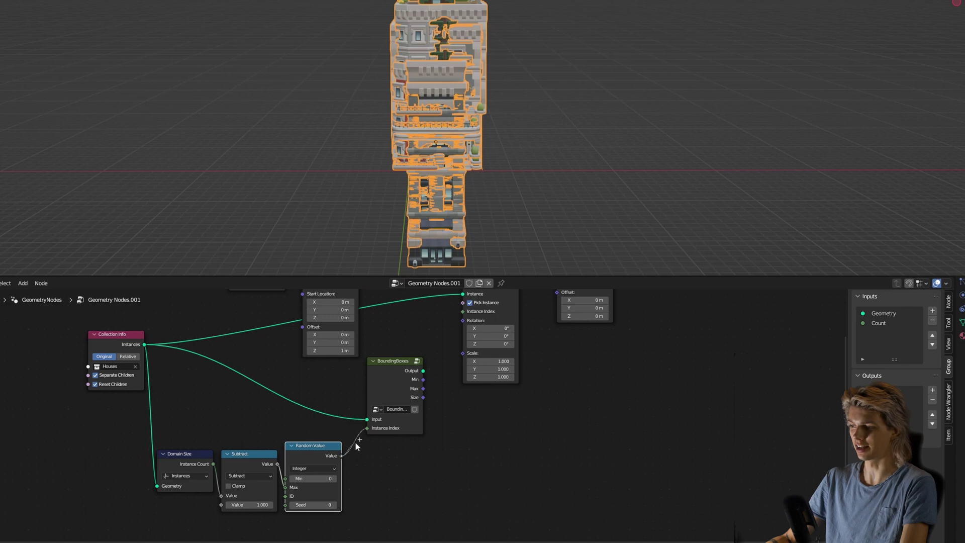
{"action": "left_click_drag", "start_coordinate": [367, 329], "coordinate": [463, 363]}
{"action": "left_click_drag", "start_coordinate": [418, 408], "coordinate": [459, 445]}
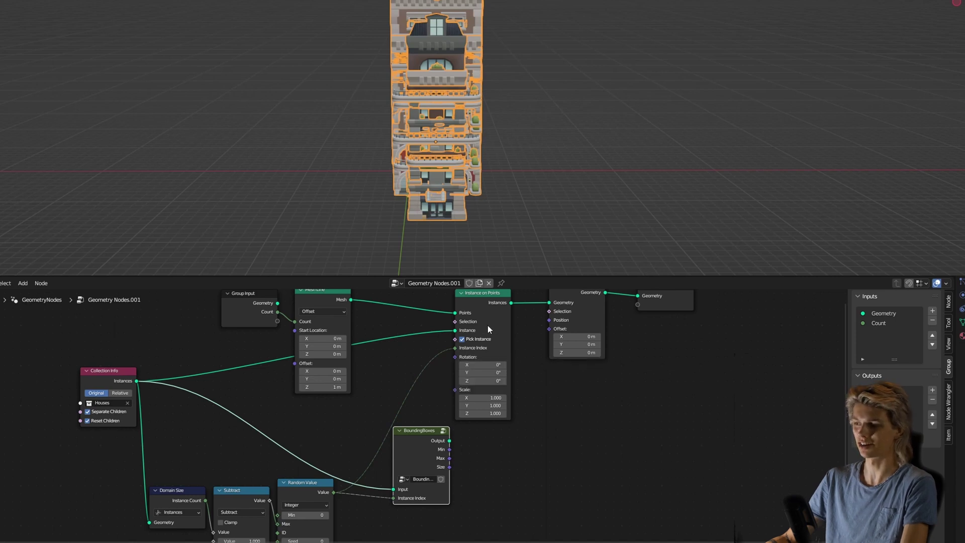
{"action": "middle_click_drag", "start_coordinate": [487, 343], "coordinate": [476, 369]}
{"action": "left_click", "coordinate": [472, 331]}
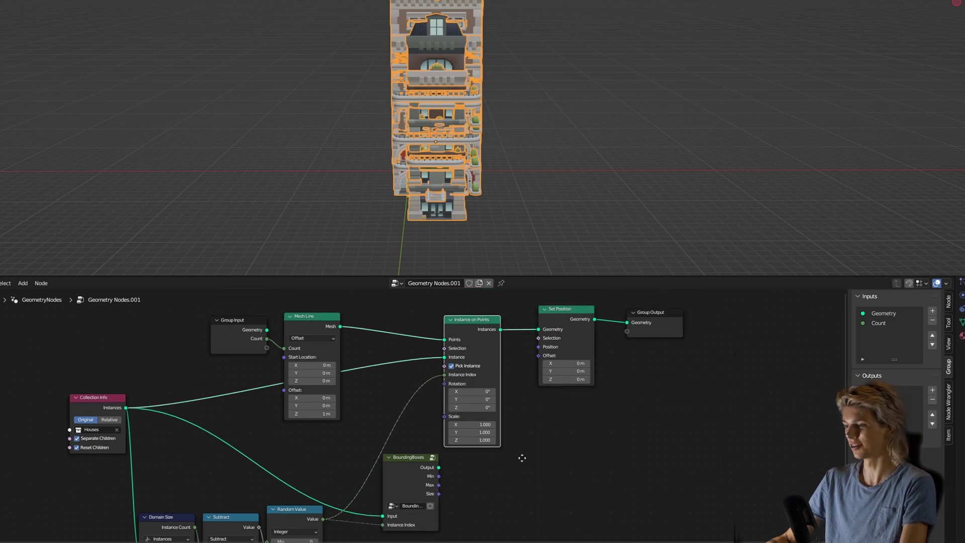
- Feed the BoundingBoxes Size output into a new Accumulate Field node and set its domain to Instance
{"action": "middle_click_drag", "start_coordinate": [522, 458], "coordinate": [456, 340]}
{"action": "scroll", "coordinate": [457, 340], "scroll_direction": "up", "scroll_amount": 5}
{"action": "left_click_drag", "start_coordinate": [331, 393], "coordinate": [450, 404]}
{"action": "type", "text": "acc"}
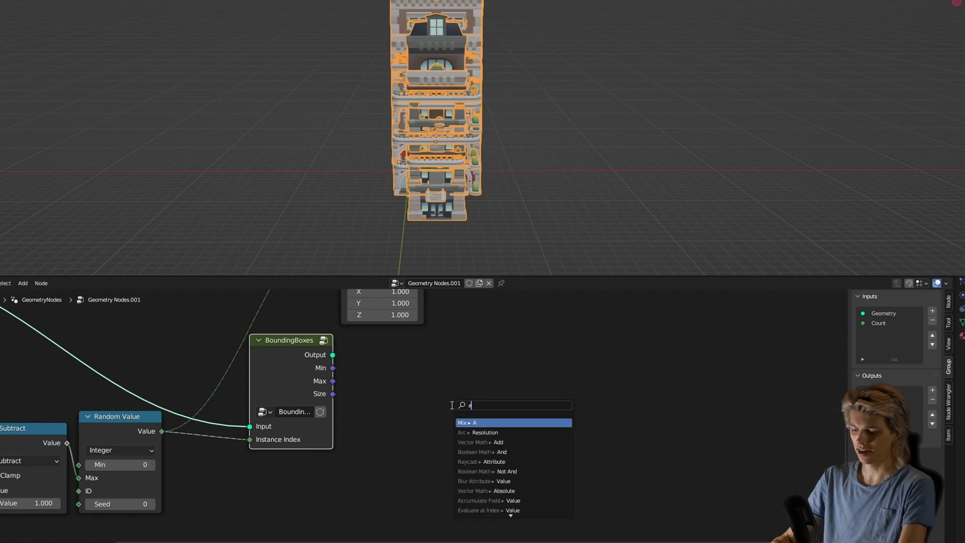
{"action": "left_click", "coordinate": [473, 425]}
{"action": "left_click", "coordinate": [381, 429]}
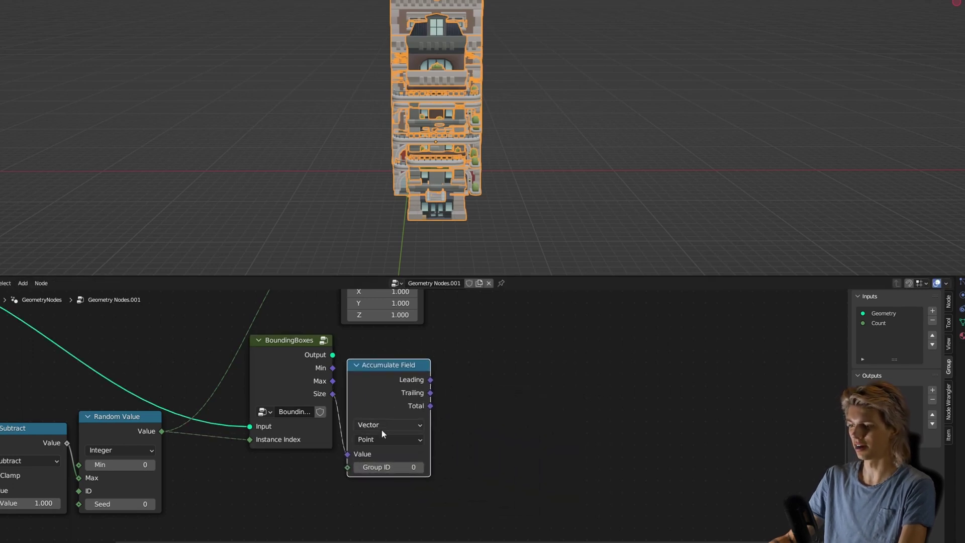
{"action": "left_click", "coordinate": [381, 437]}
{"action": "left_click", "coordinate": [372, 518]}
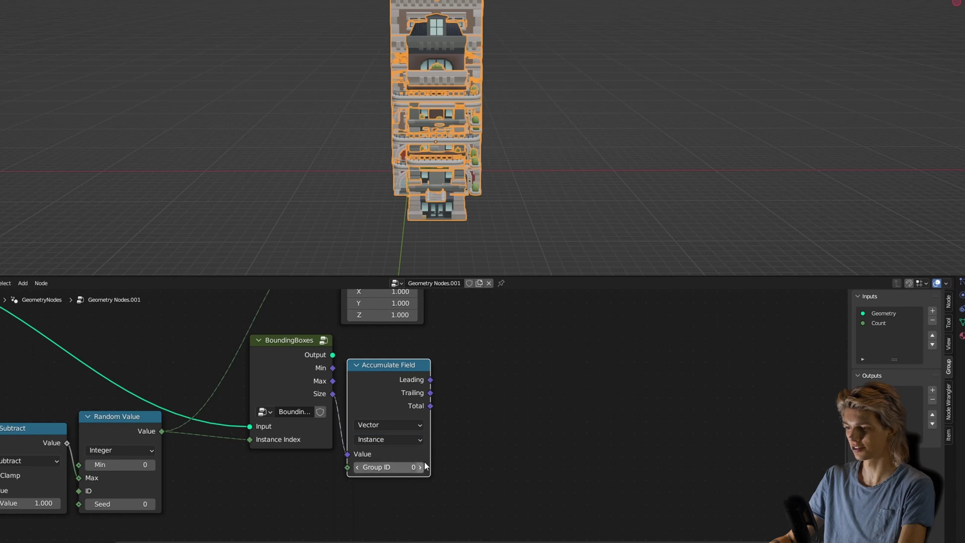
- Add a vector math Add node that sums the Leading and Trailing outputs of Accumulate Field
{"action": "mouse_move", "coordinate": [440, 380]}
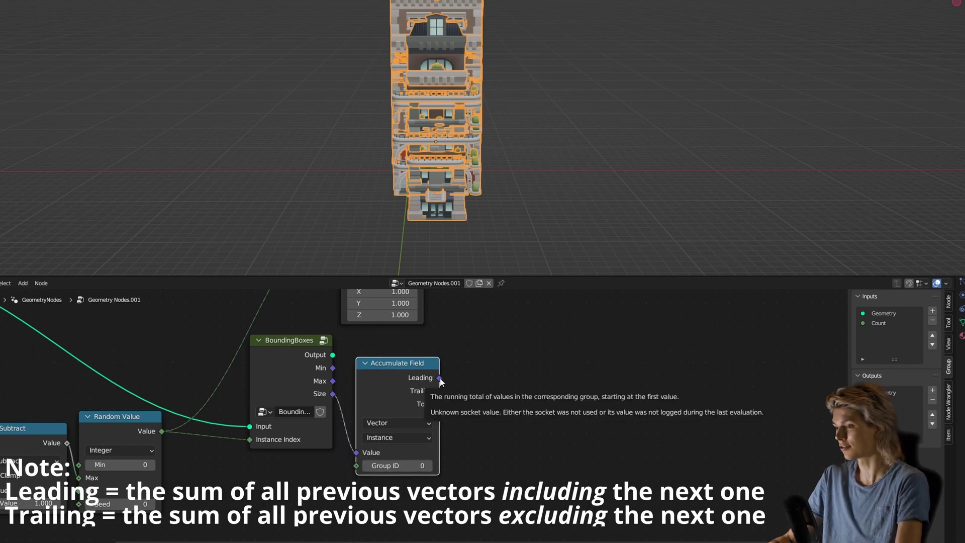
{"action": "key", "text": "shift+a"}
{"action": "type", "text": "add"}
{"action": "key", "text": "Return"}
{"action": "left_click", "coordinate": [497, 386]}
{"action": "left_click_drag", "start_coordinate": [439, 391], "coordinate": [474, 421]}
- Feed the Add result into a new vector Scale node with a scale of 0.5
{"action": "left_click_drag", "start_coordinate": [557, 374], "coordinate": [604, 388]}
{"action": "type", "text": "sc"}
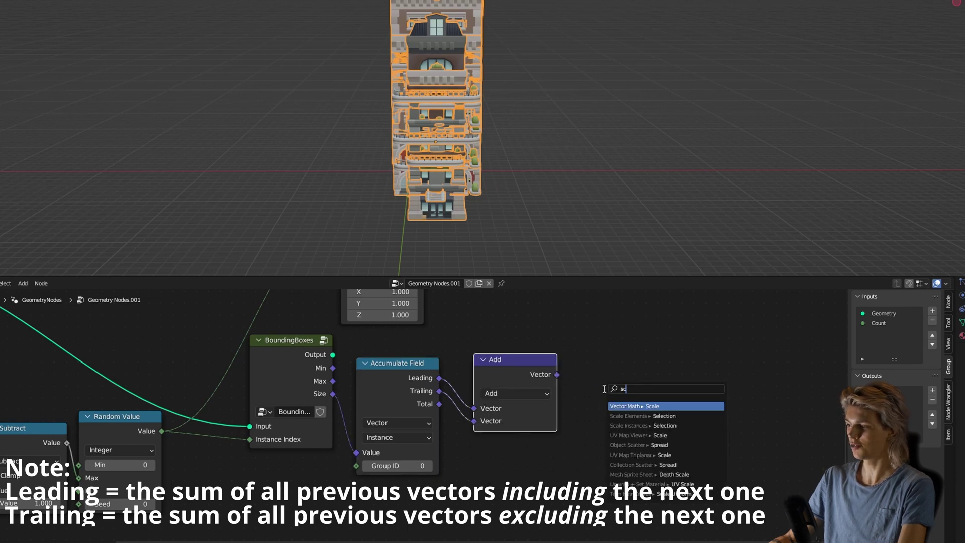
{"action": "key", "text": "Return"}
{"action": "left_click", "coordinate": [575, 368]}
{"action": "left_click", "coordinate": [609, 414]}
{"action": "type", "text": ".5"}
{"action": "key", "text": "Return"}
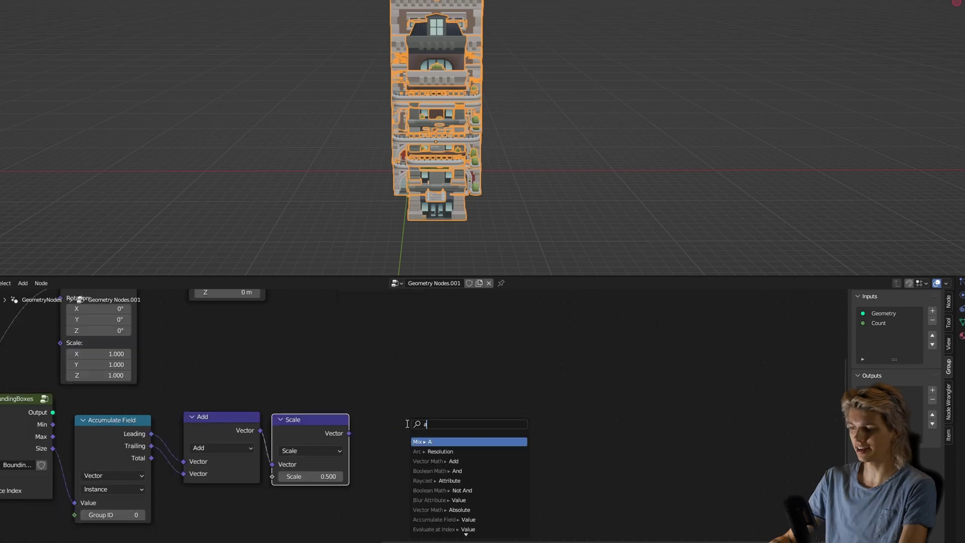
- Insert a vector math node after Scale, set it to Multiply and give it an X factor of 1
{"action": "type", "text": "add"}
{"action": "key", "text": "Return"}
{"action": "left_click", "coordinate": [402, 430]}
{"action": "left_click", "coordinate": [406, 441]}
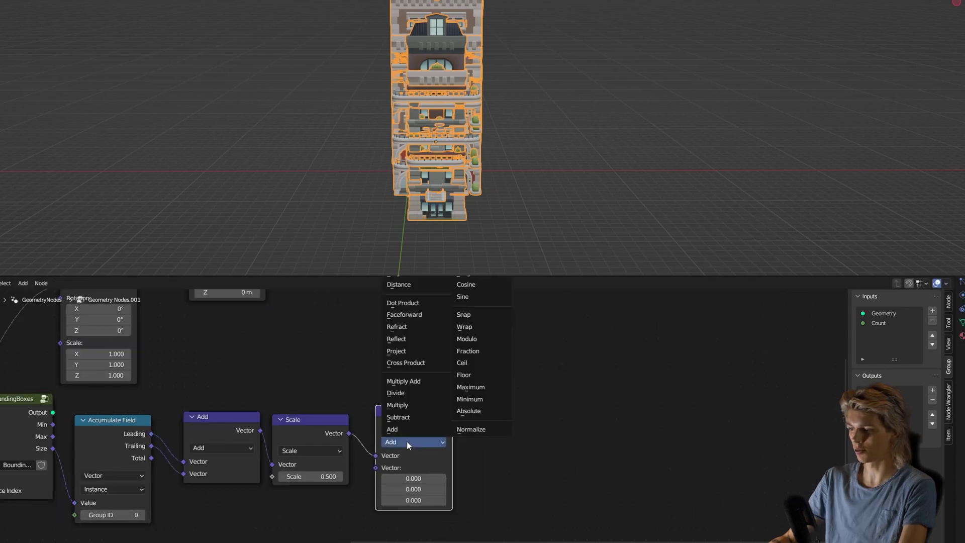
{"action": "left_click", "coordinate": [409, 413]}
{"action": "double_click", "coordinate": [408, 478]}
{"action": "type", "text": "1"}
{"action": "key", "text": "Return"}
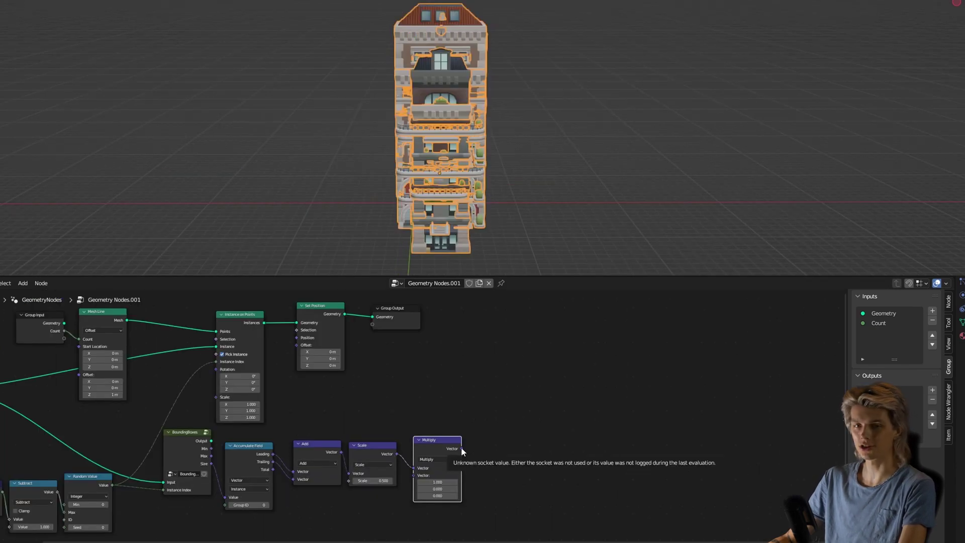
- Connect the Multiply result to the Position input of Set Position and inspect the resulting row of houses
{"action": "left_click_drag", "start_coordinate": [461, 448], "coordinate": [301, 344]}
{"action": "middle_click_drag", "start_coordinate": [685, 221], "coordinate": [686, 205]}
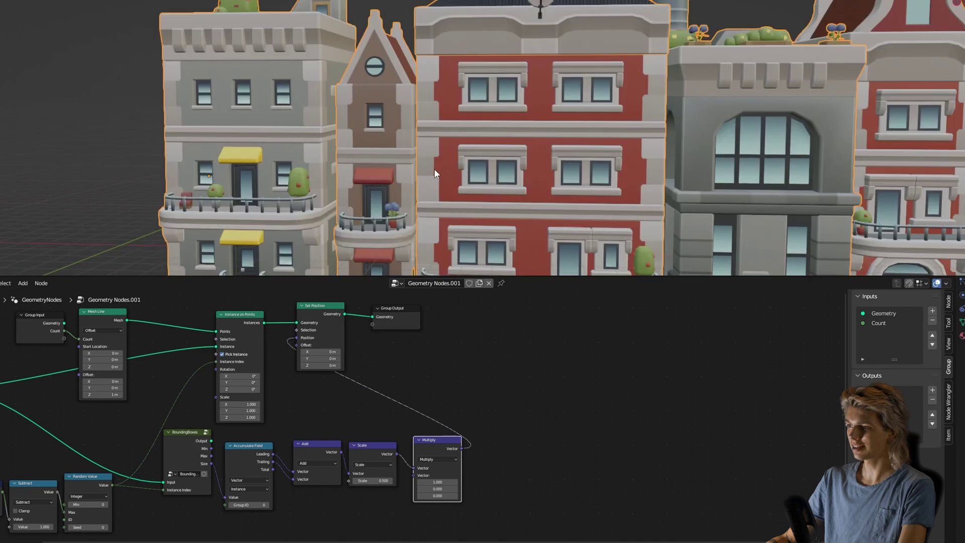
{"action": "middle_click_drag", "start_coordinate": [434, 169], "coordinate": [619, 162]}
{"action": "scroll", "coordinate": [619, 162], "scroll_direction": "down", "scroll_amount": 5}
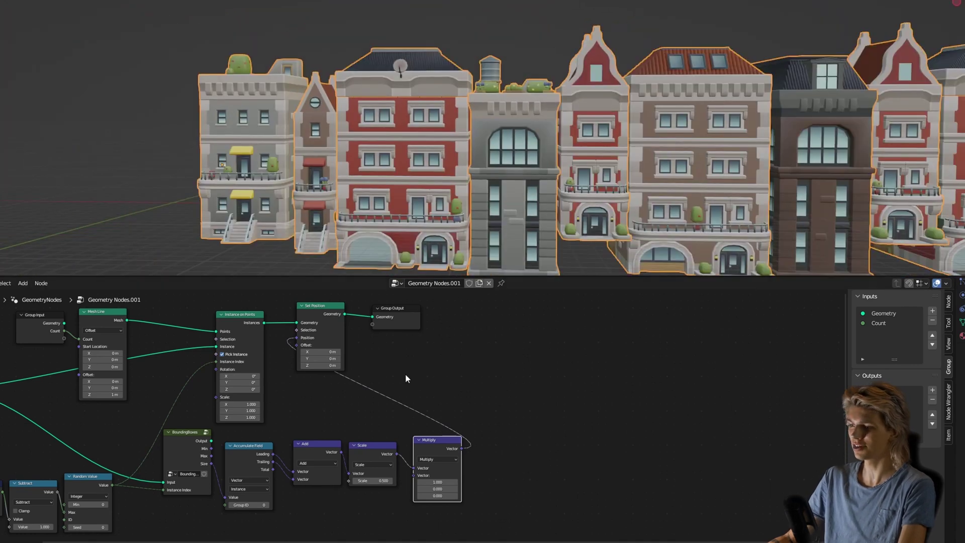
- Expose the Random Value node's Seed as a new Seed input on the Group Input
{"action": "middle_click_drag", "start_coordinate": [322, 376], "coordinate": [500, 381]}
{"action": "scroll", "coordinate": [229, 367], "scroll_direction": "up", "scroll_amount": 3}
{"action": "middle_click_drag", "start_coordinate": [229, 367], "coordinate": [305, 380]}
{"action": "left_click_drag", "start_coordinate": [324, 338], "coordinate": [324, 492]}
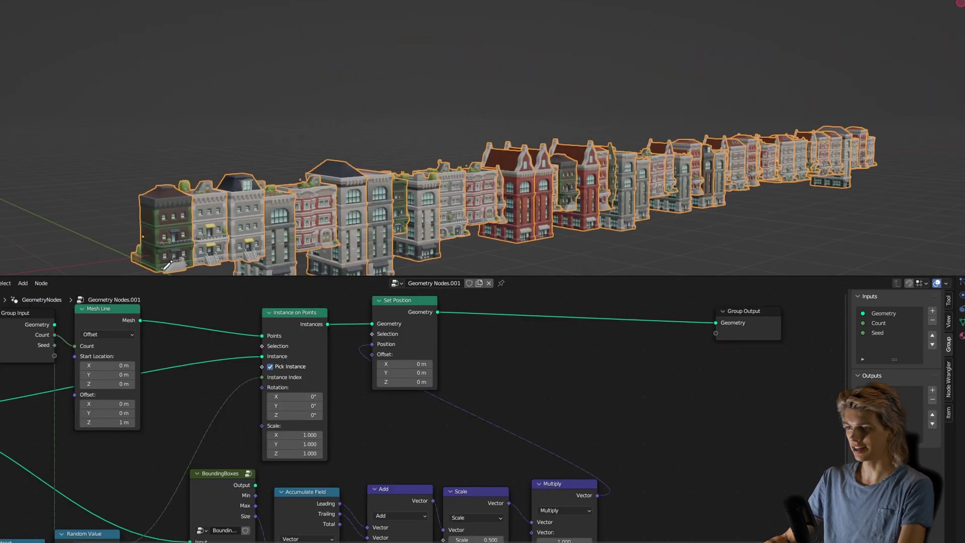
- Draw a freehand annotation line along the front of the house row, and undo the annotation
{"action": "left_click_drag", "start_coordinate": [252, 251], "coordinate": [345, 232]}
{"action": "mouse_move", "coordinate": [345, 233]}
{"action": "middle_mouse_down"}
{"action": "mouse_move", "coordinate": [419, 220]}
{"action": "mouse_move", "coordinate": [411, 237]}
{"action": "middle_mouse_up"}
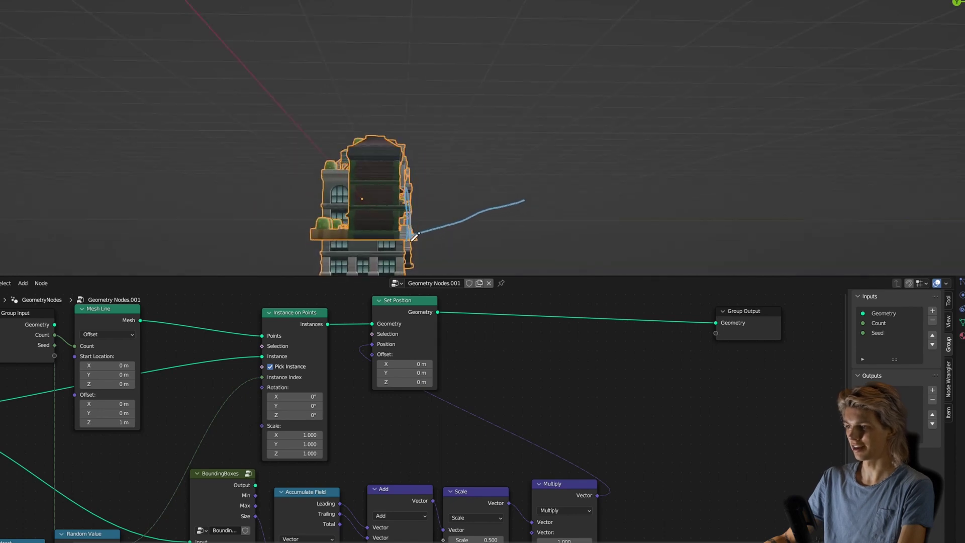
{"action": "key", "text": "ctrl+z"}
{"action": "key", "text": "ctrl+z"}
{"action": "left_click_drag", "start_coordinate": [771, 354], "coordinate": [421, 303]}
{"action": "key", "text": "g"}
{"action": "left_click", "coordinate": [586, 302]}
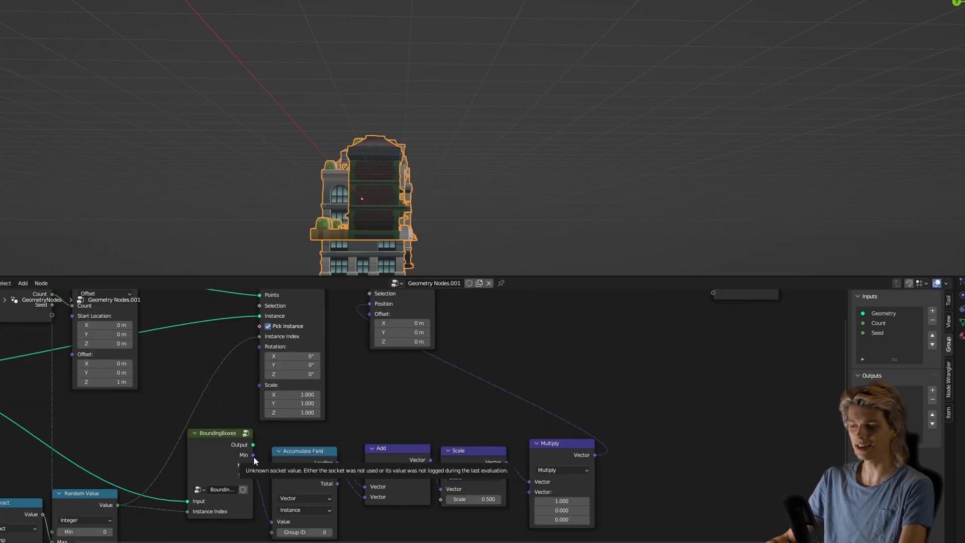
- Add a vector Multiply node fed by the BoundingBoxes Min output, with its Y and Z factors set to -1
{"action": "key", "text": "shift+a"}
{"action": "type", "text": "mul"}
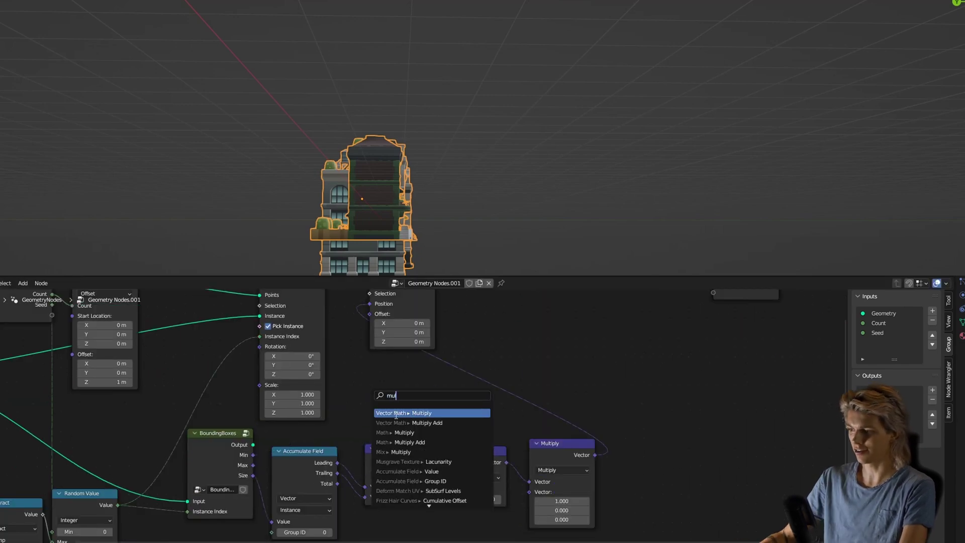
{"action": "left_click", "coordinate": [394, 414]}
{"action": "left_click", "coordinate": [371, 384]}
{"action": "middle_click_drag", "start_coordinate": [444, 401], "coordinate": [407, 419]}
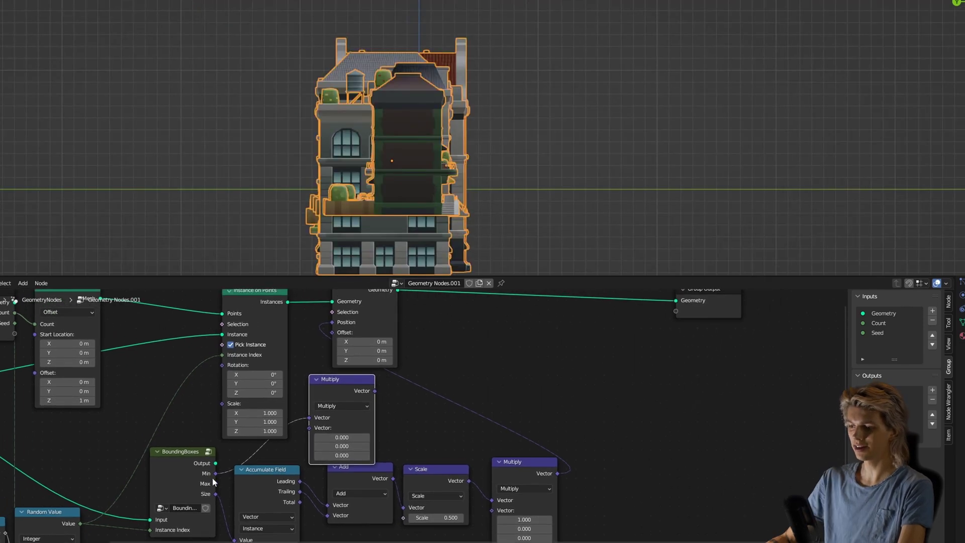
{"action": "left_click_drag", "start_coordinate": [329, 446], "coordinate": [330, 456]}
{"action": "type", "text": "--1"}
{"action": "key", "text": "Return"}
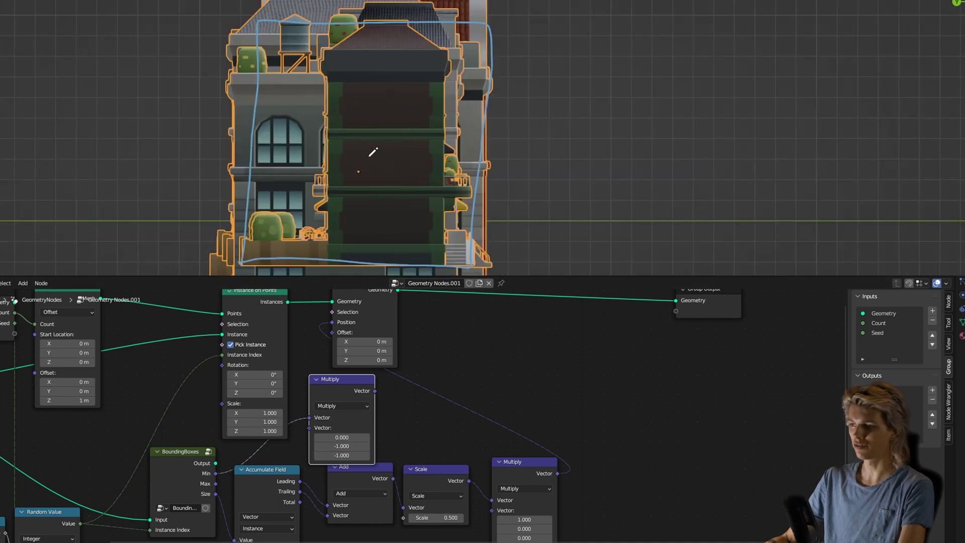
- Annotate the outlined house box with freehand lines from its middle to two opposite corners
{"action": "left_click_drag", "start_coordinate": [365, 151], "coordinate": [470, 262]}
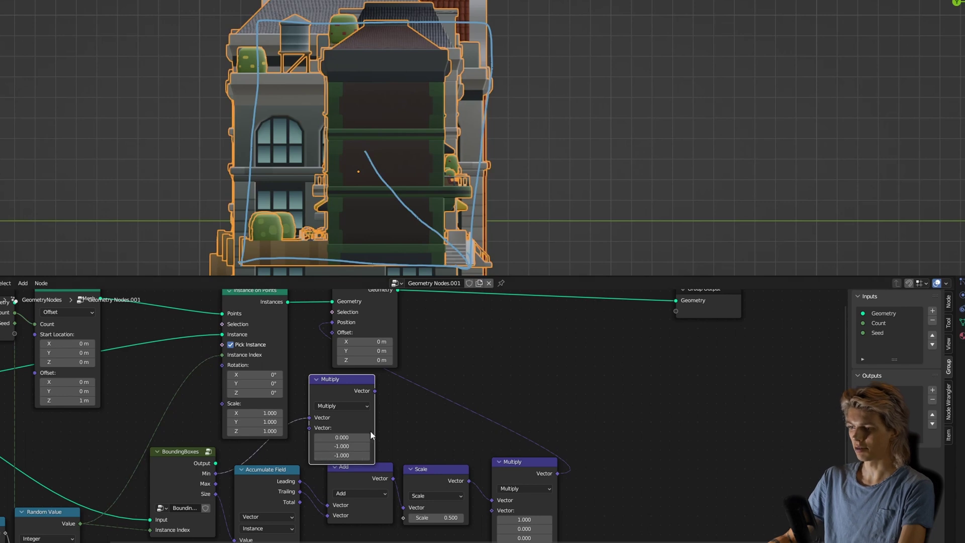
{"action": "mouse_move", "coordinate": [367, 144]}
{"action": "left_mouse_down"}
{"action": "mouse_move", "coordinate": [297, 63]}
{"action": "mouse_move", "coordinate": [281, 28]}
{"action": "left_mouse_up"}
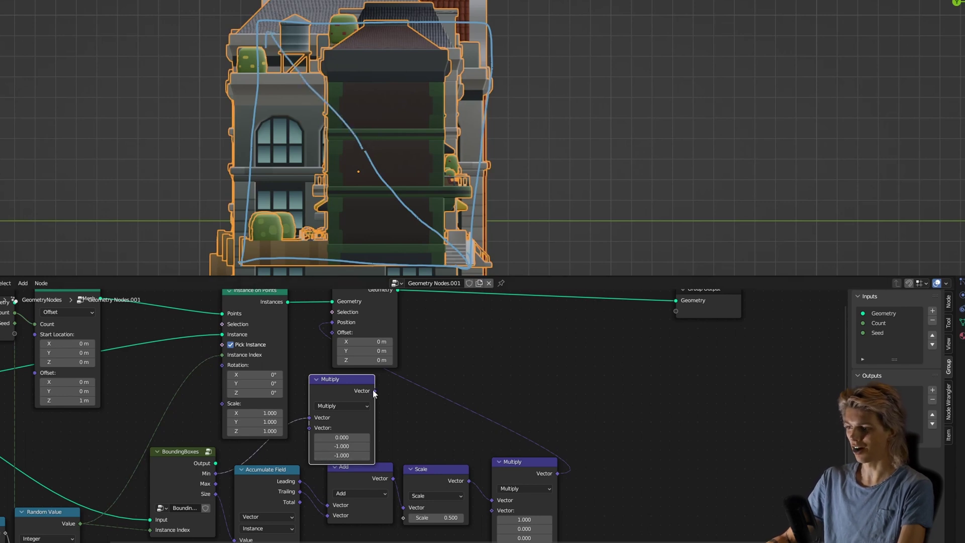
- Reposition the new Multiply node and connect its result to the Offset input of Set Position
{"action": "key", "text": "g"}
{"action": "left_click", "coordinate": [354, 377]}
{"action": "left_click_drag", "start_coordinate": [354, 378], "coordinate": [341, 332]}
- Examine the house row from the side and along the street to check the alignment of the fronts
{"action": "key", "text": "ctrl+Tab"}
{"action": "middle_click_drag", "start_coordinate": [366, 205], "coordinate": [453, 216]}
{"action": "scroll", "coordinate": [453, 216], "scroll_direction": "down", "scroll_amount": 5}
{"action": "middle_click_drag", "start_coordinate": [351, 166], "coordinate": [321, 158]}
{"action": "key", "text": "ctrl+Tab"}
{"action": "left_click", "coordinate": [196, 159]}
{"action": "middle_click_drag", "start_coordinate": [196, 159], "coordinate": [383, 173], "text": "shift"}
{"action": "scroll", "coordinate": [377, 171], "scroll_direction": "up", "scroll_amount": 5}
{"action": "middle_click_drag", "start_coordinate": [342, 197], "coordinate": [467, 204]}
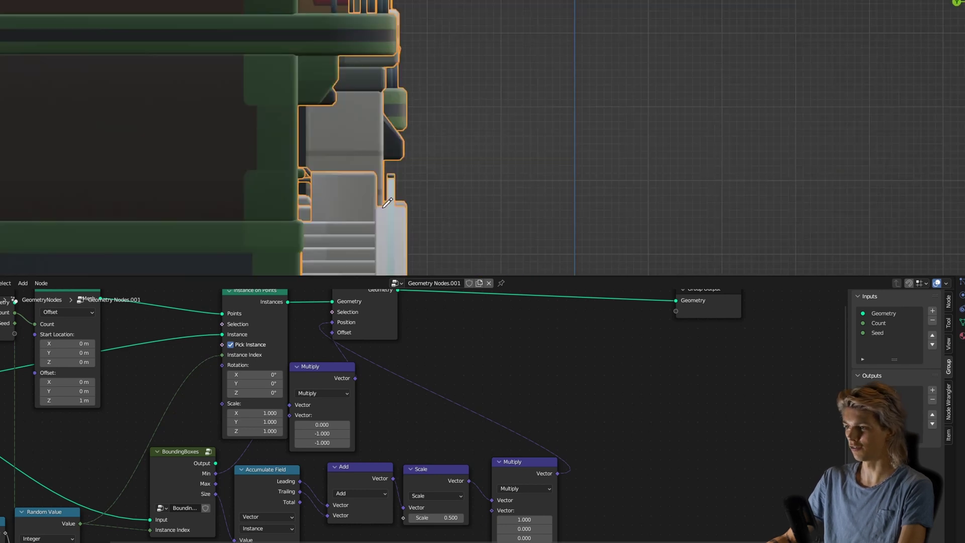
{"action": "mouse_move", "coordinate": [395, 185]}
{"action": "middle_mouse_down", "text": "shift"}
{"action": "mouse_move", "coordinate": [400, 144]}
{"action": "mouse_move", "coordinate": [394, 169]}
{"action": "mouse_move", "coordinate": [373, 168]}
{"action": "middle_mouse_up", "text": "shift"}
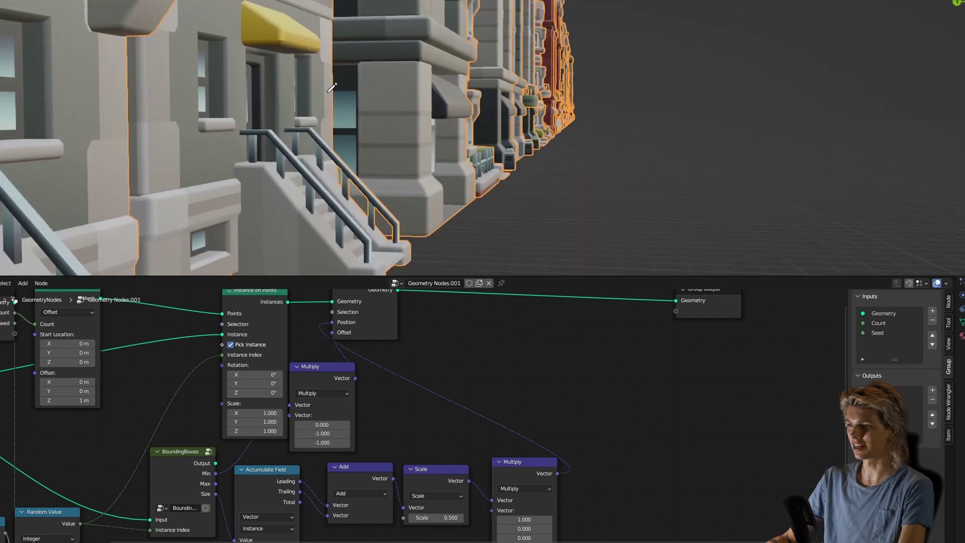
{"action": "middle_click_drag", "start_coordinate": [340, 128], "coordinate": [369, 126]}
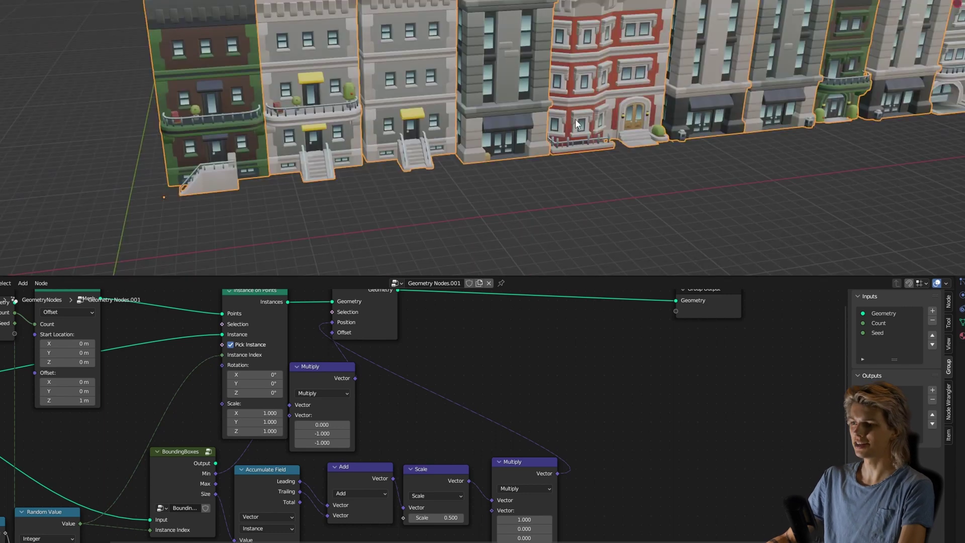
- Move the house row freely within the ground plane, keeping its height locked
{"action": "key", "text": "g"}
{"action": "key", "text": "shift+z"}
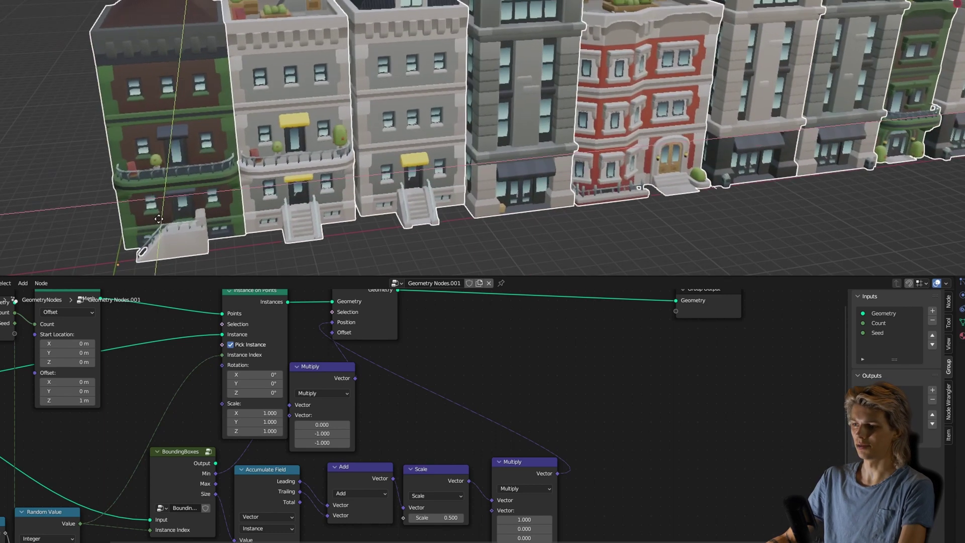
{"action": "left_click", "coordinate": [160, 214]}
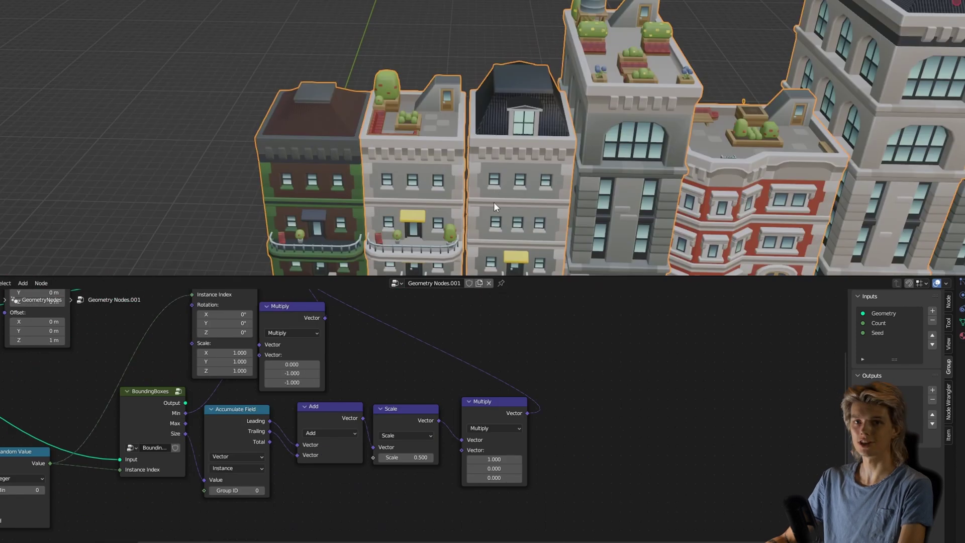
- Set the Multiply node after Scale to X 0 and Y 1, and inspect the houses lined up along Y
{"action": "middle_click_drag", "start_coordinate": [494, 202], "coordinate": [508, 212]}
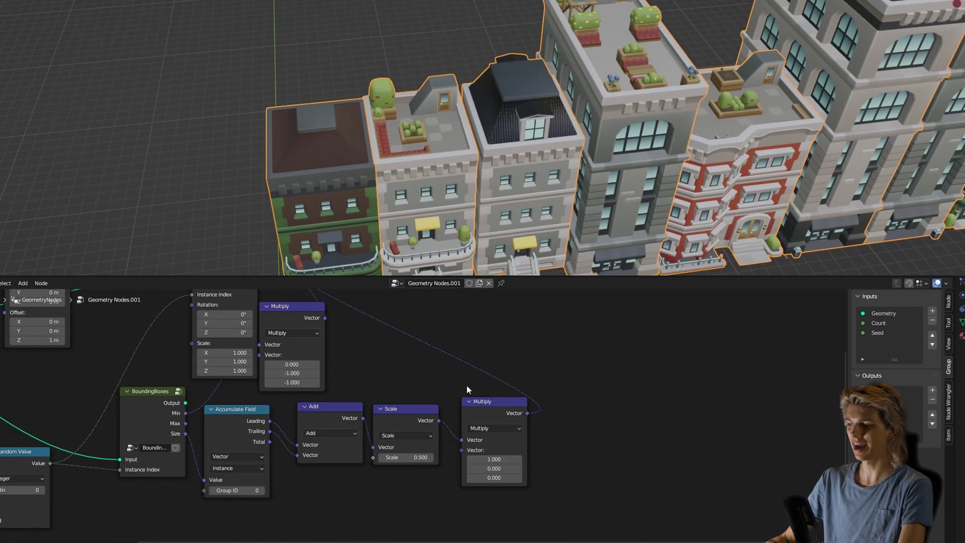
{"action": "type", "text": "0"}
{"action": "key", "text": "Tab"}
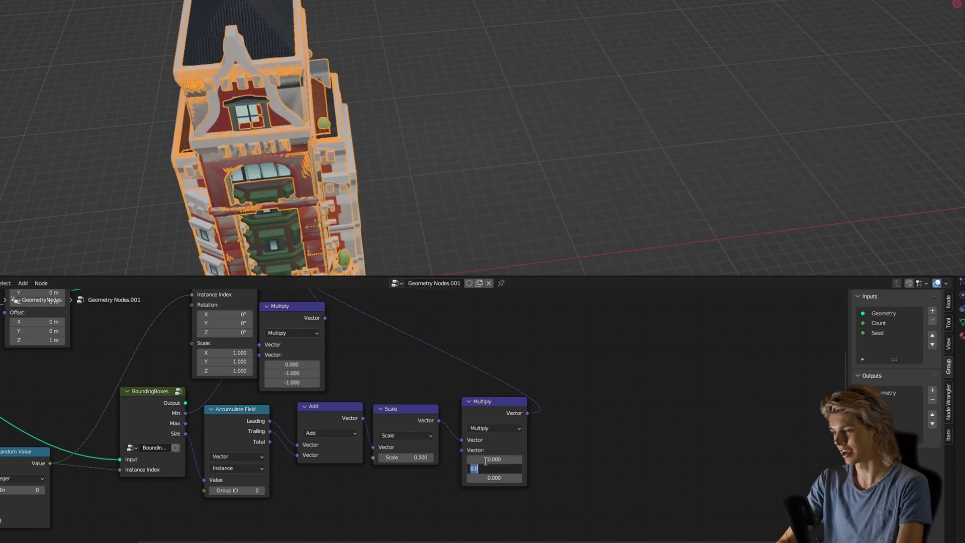
{"action": "type", "text": "1"}
{"action": "key", "text": "Return"}
{"action": "middle_click_drag", "start_coordinate": [455, 211], "coordinate": [201, 220]}
{"action": "scroll", "coordinate": [539, 215], "scroll_direction": "down", "scroll_amount": 4}
{"action": "middle_click_drag", "start_coordinate": [347, 211], "coordinate": [431, 204]}
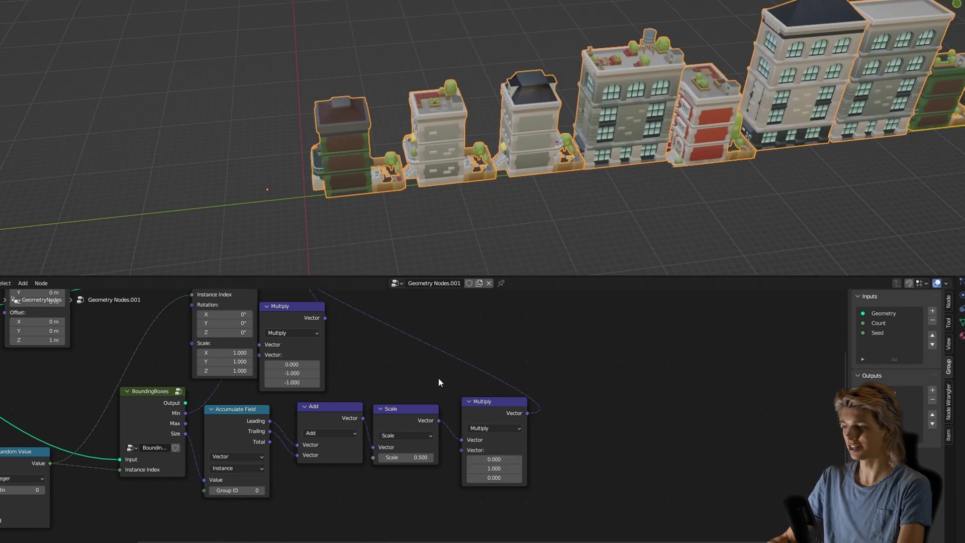
- Set the same Multiply node's Y factor to 0 and Z factor to 1, and view the stacked houses from the front
{"action": "left_click", "coordinate": [483, 468]}
{"action": "type", "text": "0"}
{"action": "key", "text": "Return"}
{"action": "left_click", "coordinate": [485, 478]}
{"action": "type", "text": "1"}
{"action": "key", "text": "Return"}
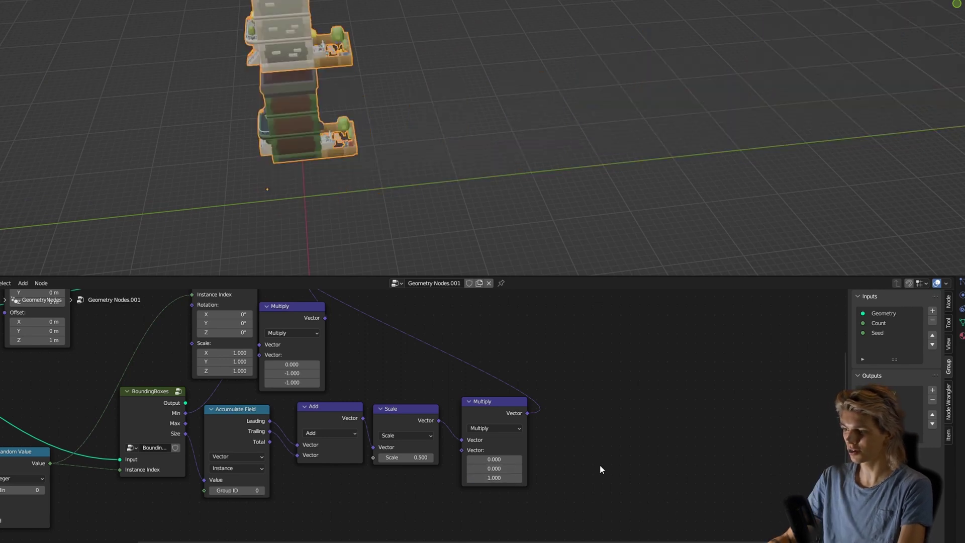
{"action": "left_click", "coordinate": [956, 5]}
{"action": "scroll", "coordinate": [487, 239], "scroll_direction": "up", "scroll_amount": 5}
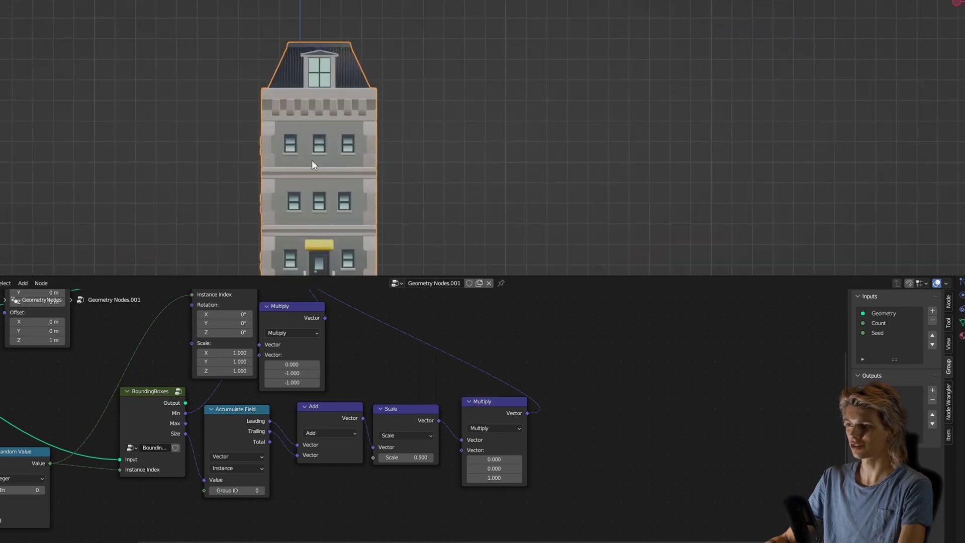
{"action": "middle_click_drag", "start_coordinate": [344, 144], "coordinate": [472, 121], "text": "shift"}
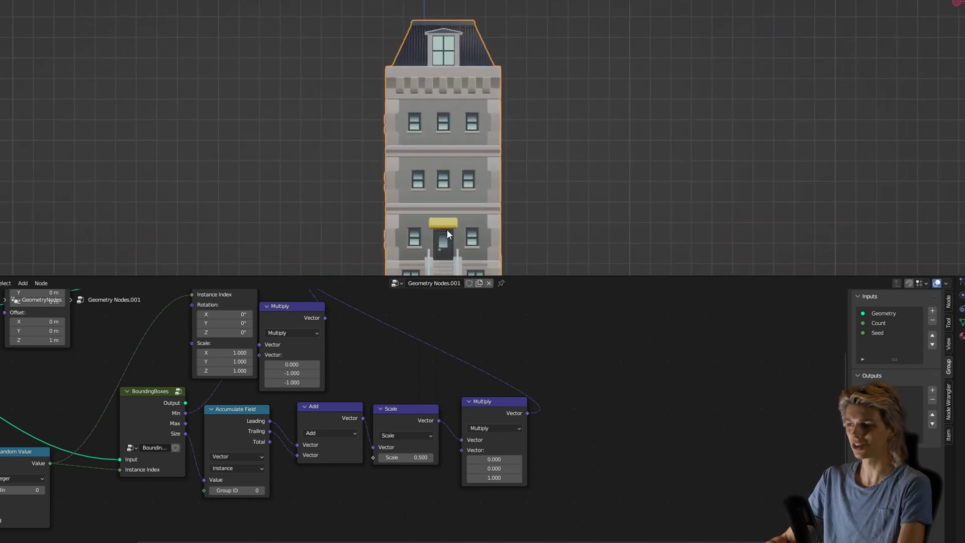
{"action": "scroll", "coordinate": [449, 173], "scroll_direction": "down", "scroll_amount": 2}
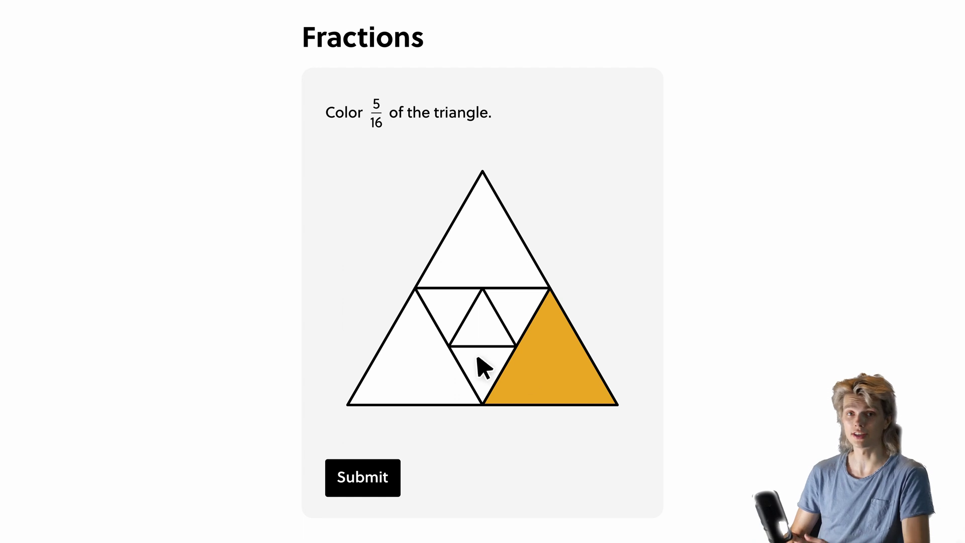
{"action": "left_click", "coordinate": [479, 363]}
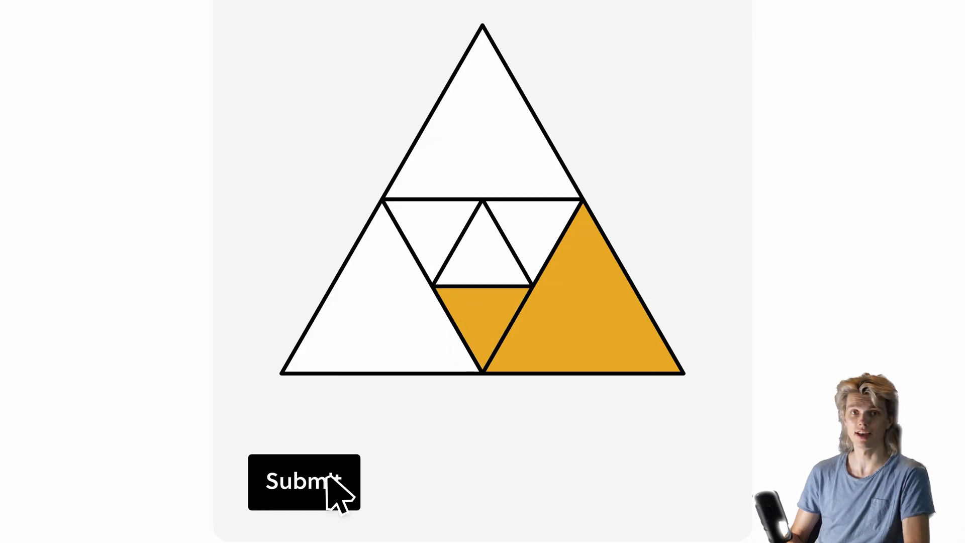